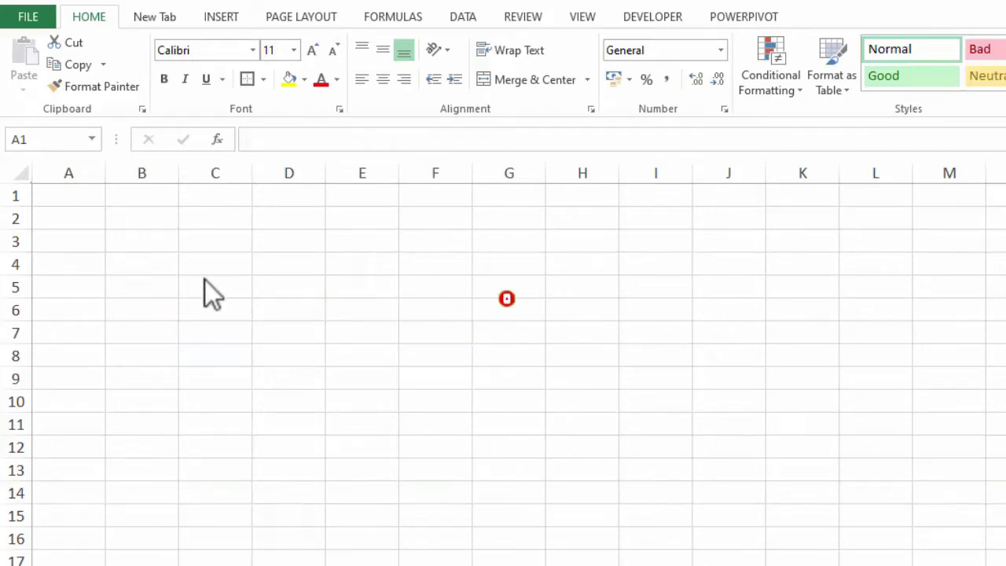
Enter row 3 headers S.No, PRODUCT NAME, AVAILABLE STOCK, UNIT PRICE, TOTAL AMOUNT and ITEMS SOLD.
click(88, 241)
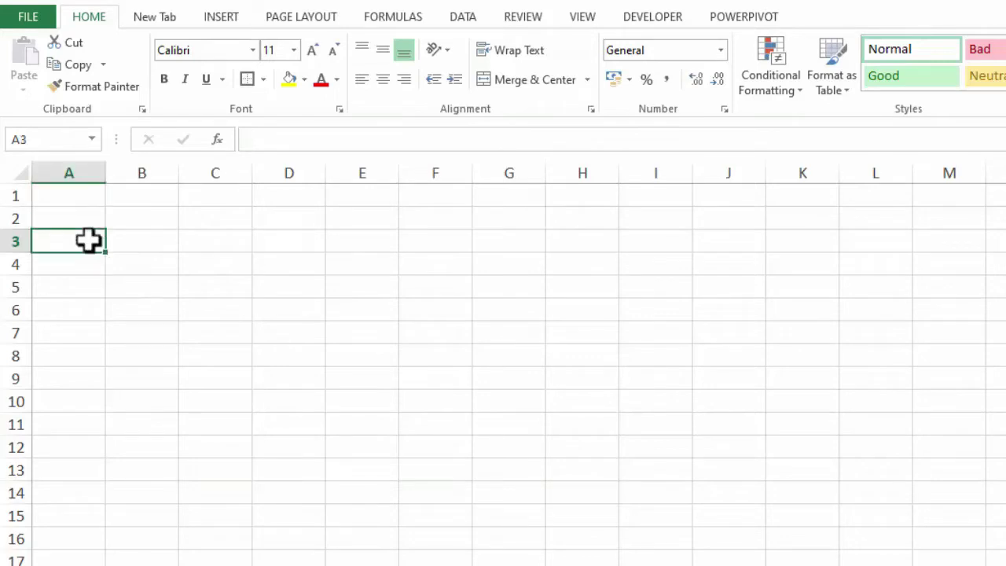
text(S.No)
key(Tab)
text(PRODUCT)
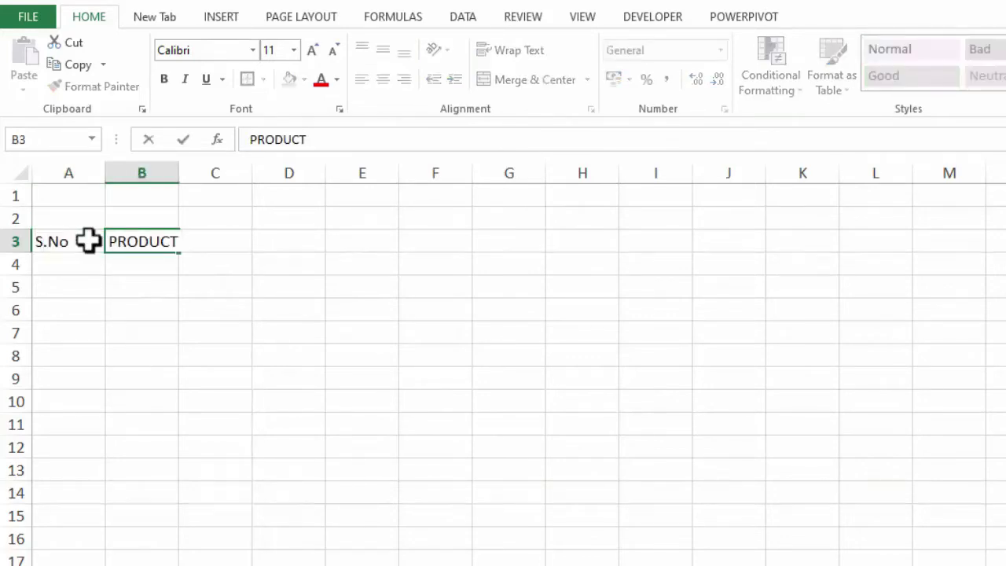
text( NAME)
key(Tab)
text(AVAILABLE STOCK)
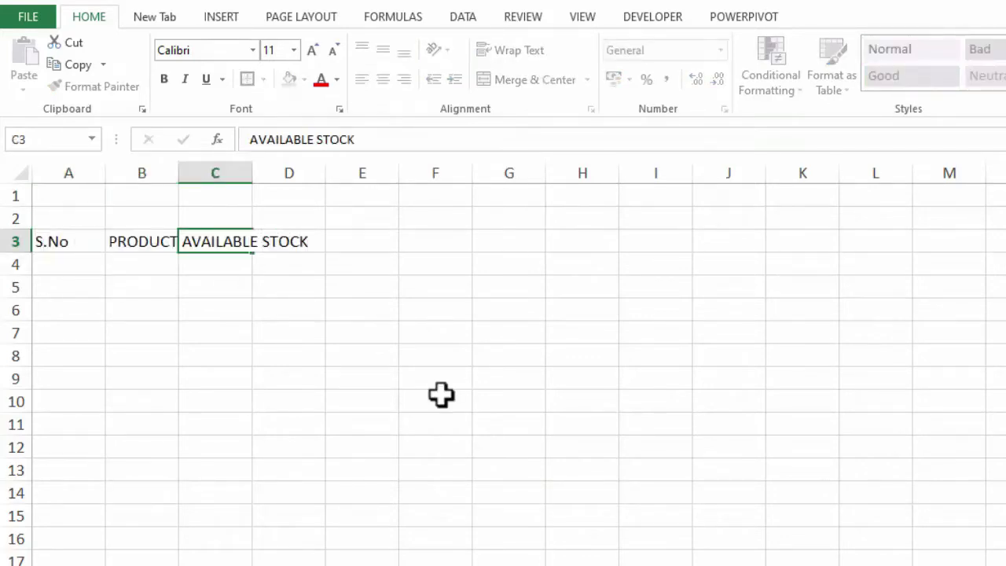
key(Tab)
text(UNIT PRICE)
key(Tab)
text(TOTAL AMOU)
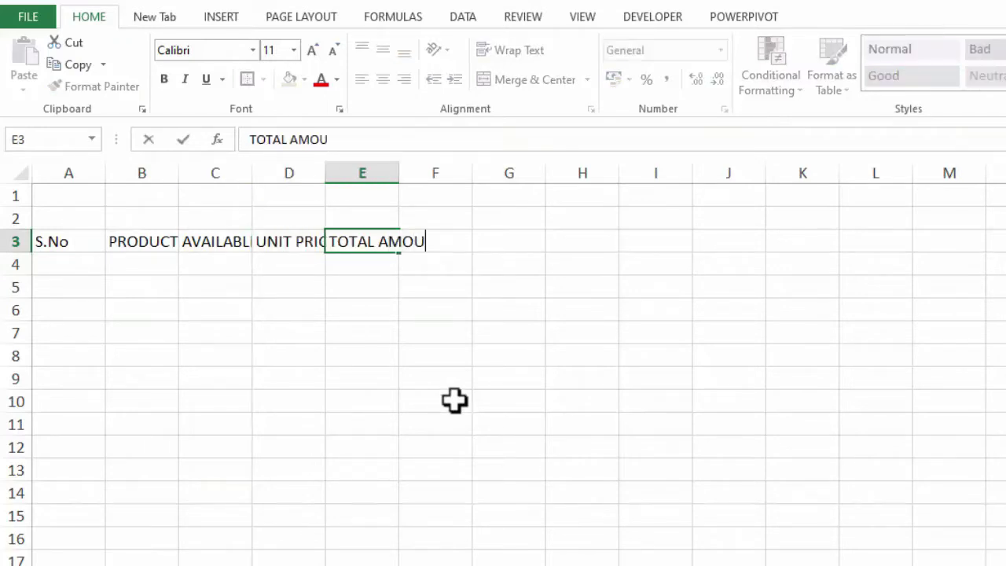
text(NT)
key(Tab)
text(ITEMS SOLD)
key(Tab)
Add headers SALE PRICE, SALE AMOUNT, PROFIT EACH ITEM, REMAINING QTY, PROFIT/LOSS and STATUS.
text(SALE PRI)
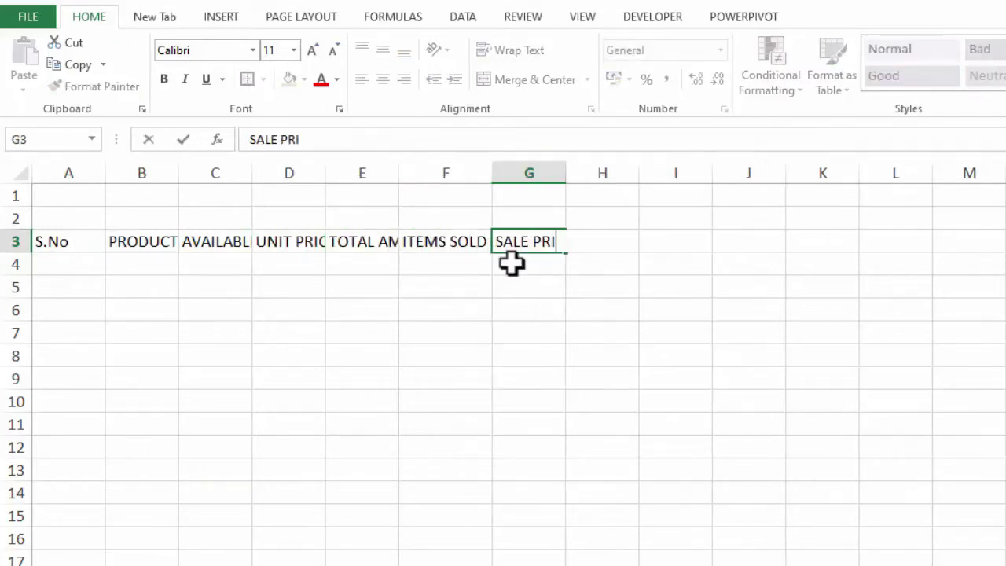
text(CE)
key(Tab)
text(SALE AMOU)
key(Tab)
text(PROFIT I)
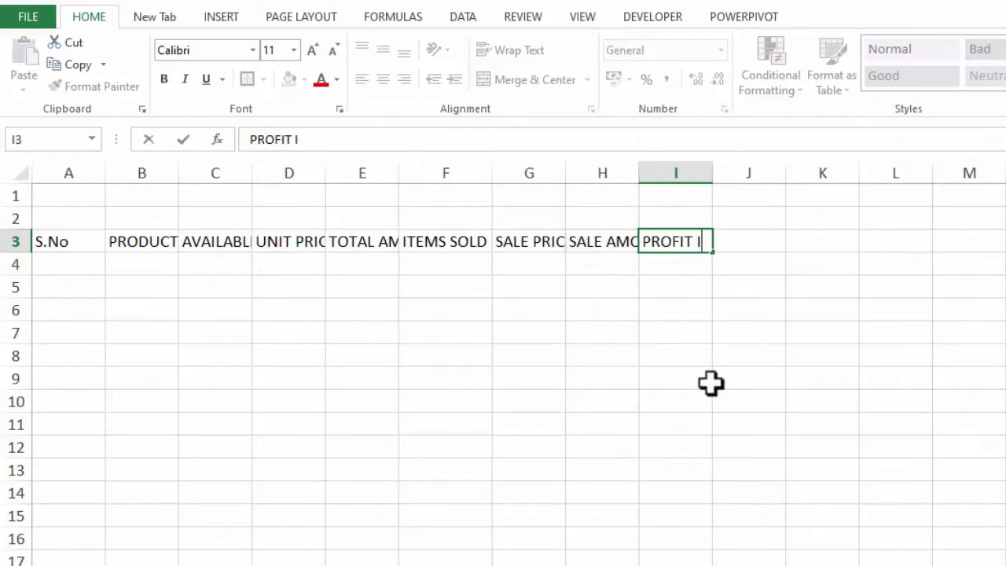
key(BackSpace)
text(EACH)
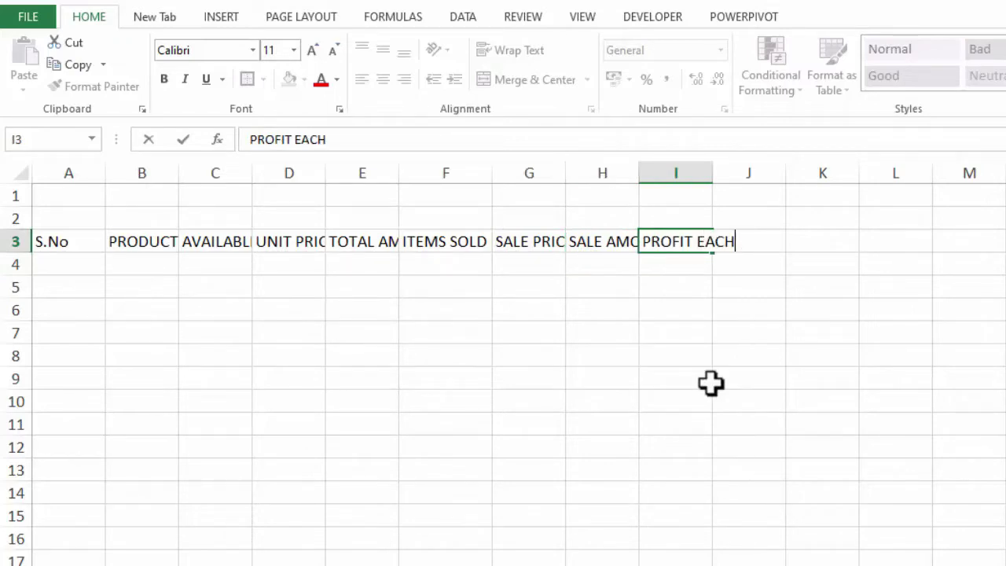
text( ITEM)
key(Tab)
text(REMAINING QTY)
key(Tab)
text(PROFIT)
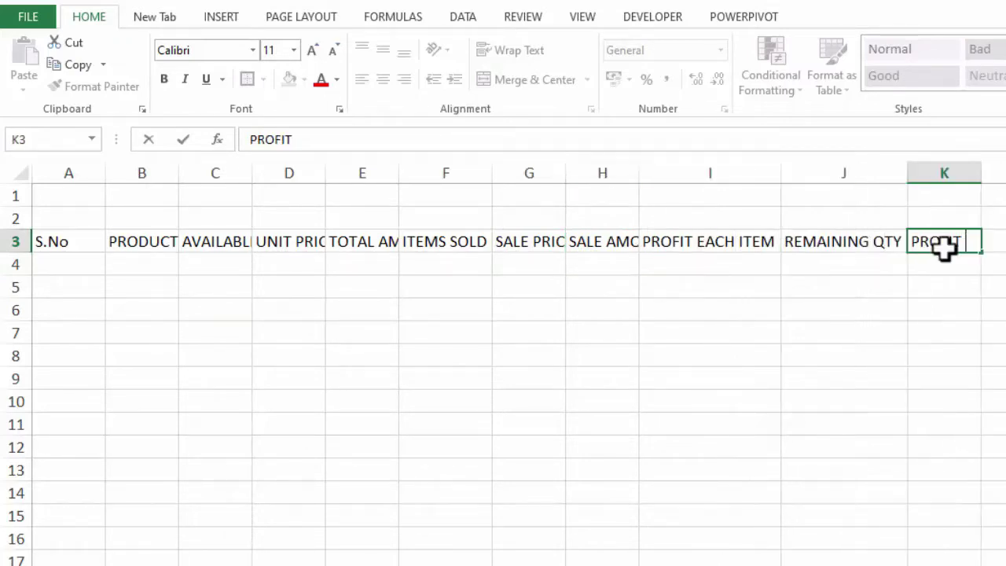
text(/L)
text(OSS)
key(Return)
click(995, 242)
text(STATU)
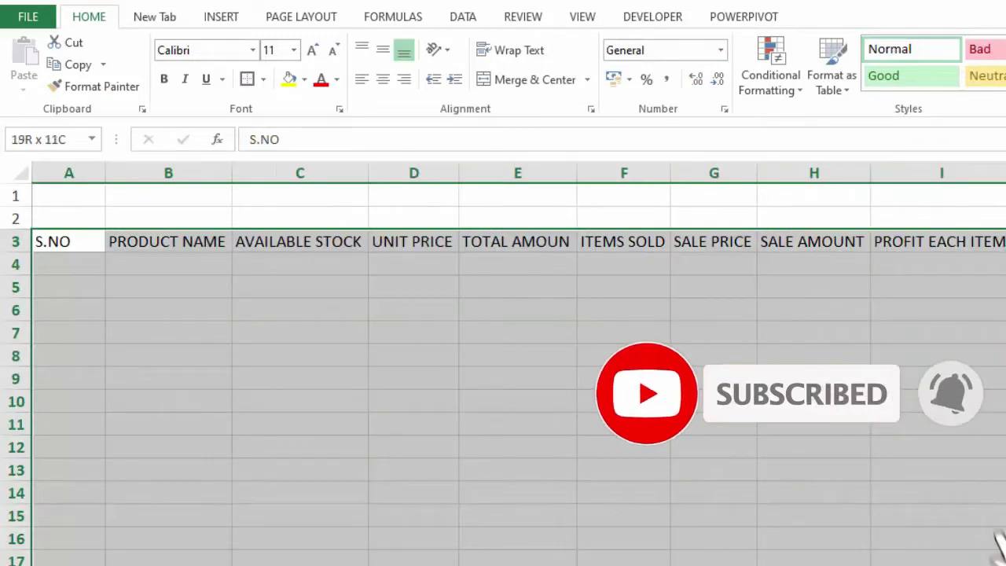
Add borders to the table and fill serial numbers 1–13 down column A.
click(265, 80)
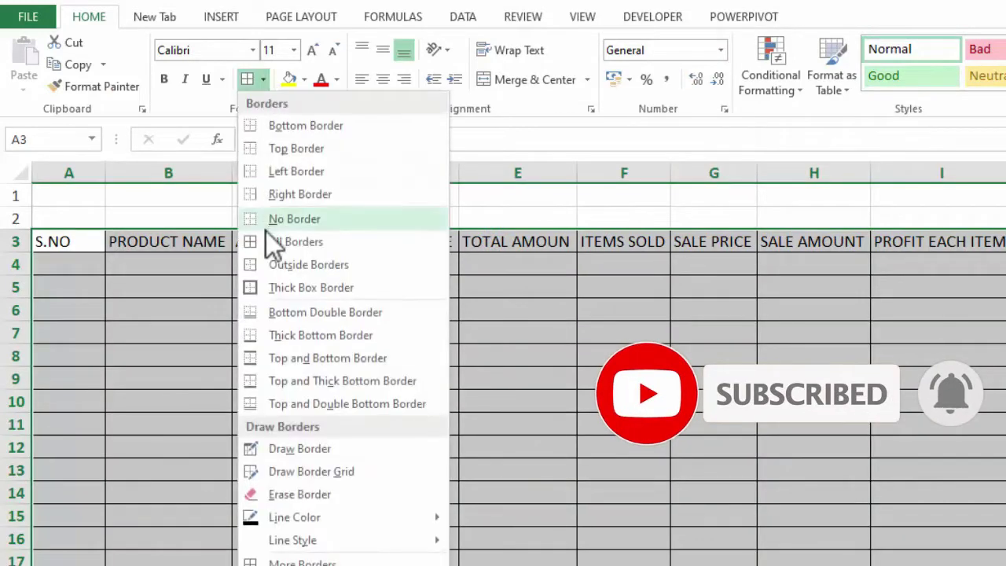
click(265, 293)
click(81, 271)
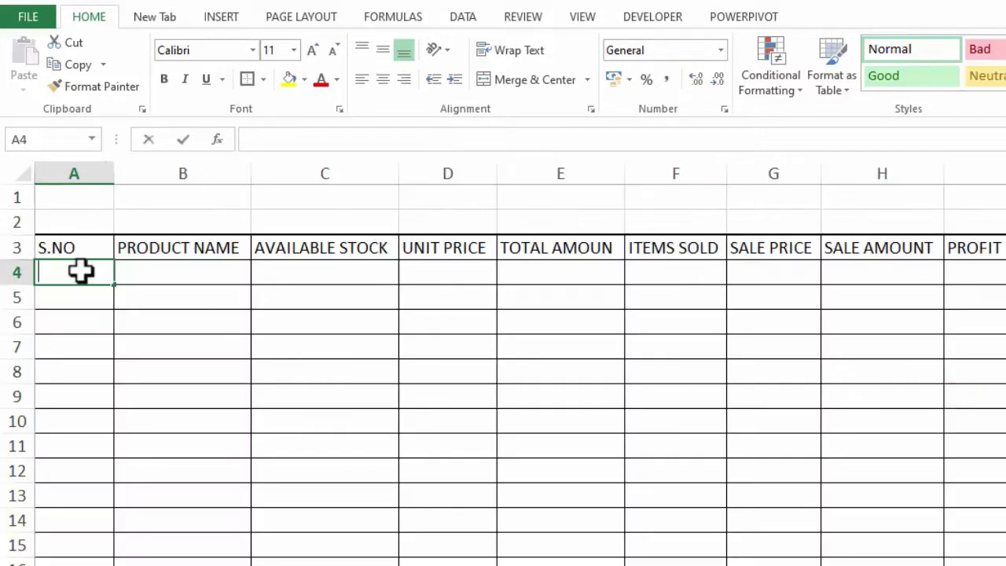
text(1)
key(Return)
text(2)
key(Return)
mouse_move(81, 271)
mouse_down()
mouse_move(83, 292)
mouse_move(106, 305)
mouse_move(118, 563)
mouse_up()
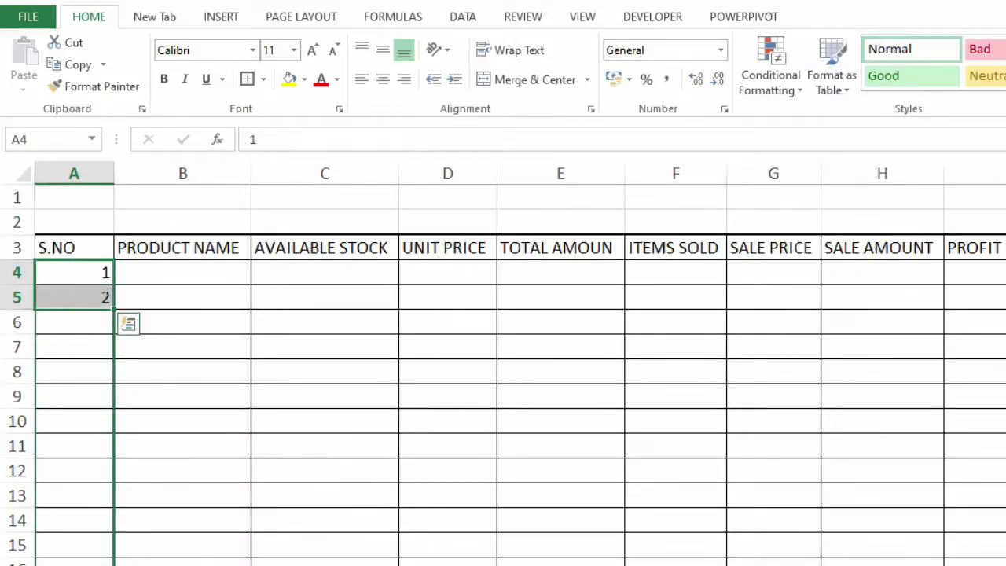
Enter the product names and available stock, including 20 for Ram.
click(181, 279)
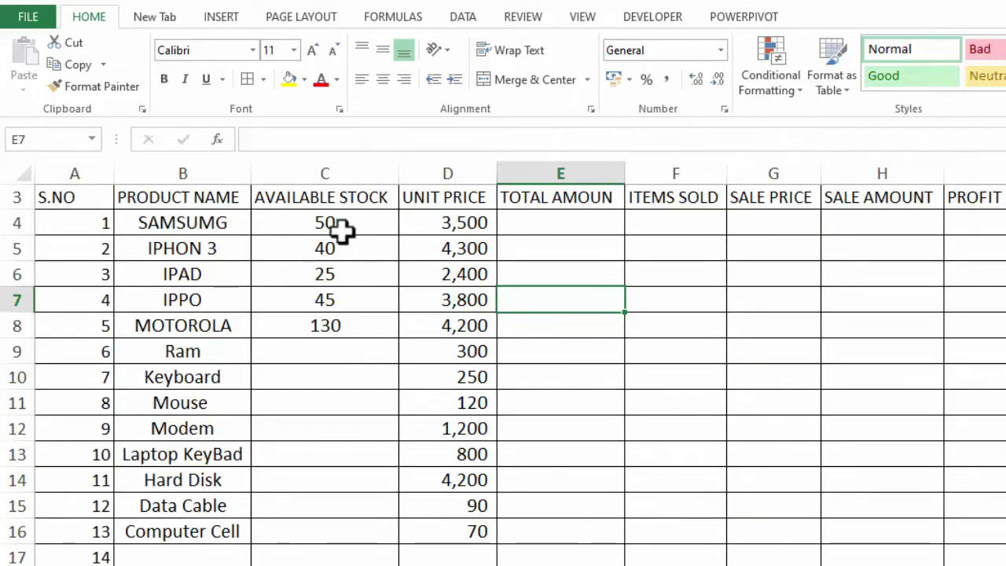
click(321, 358)
text(2)
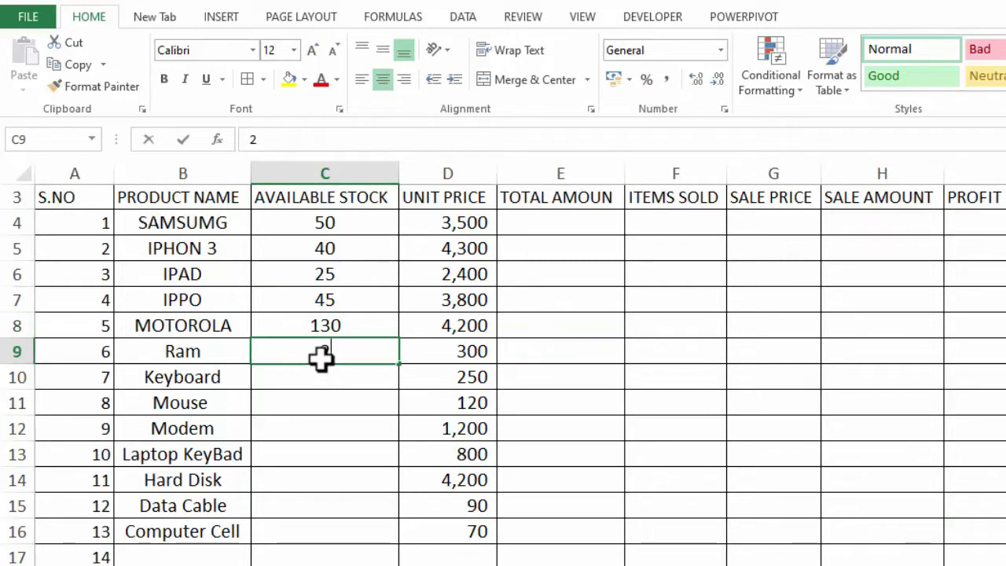
text(00)
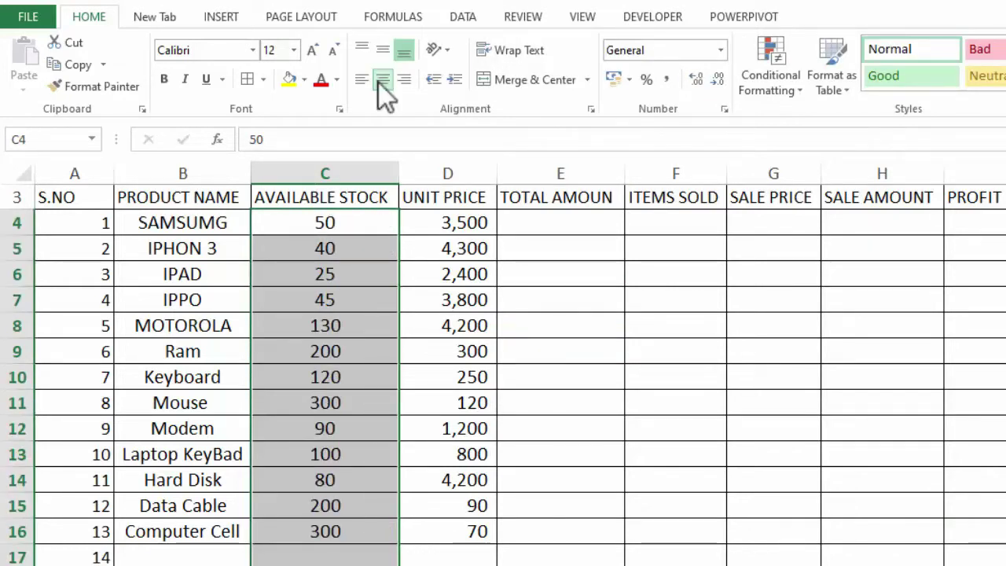
click(535, 230)
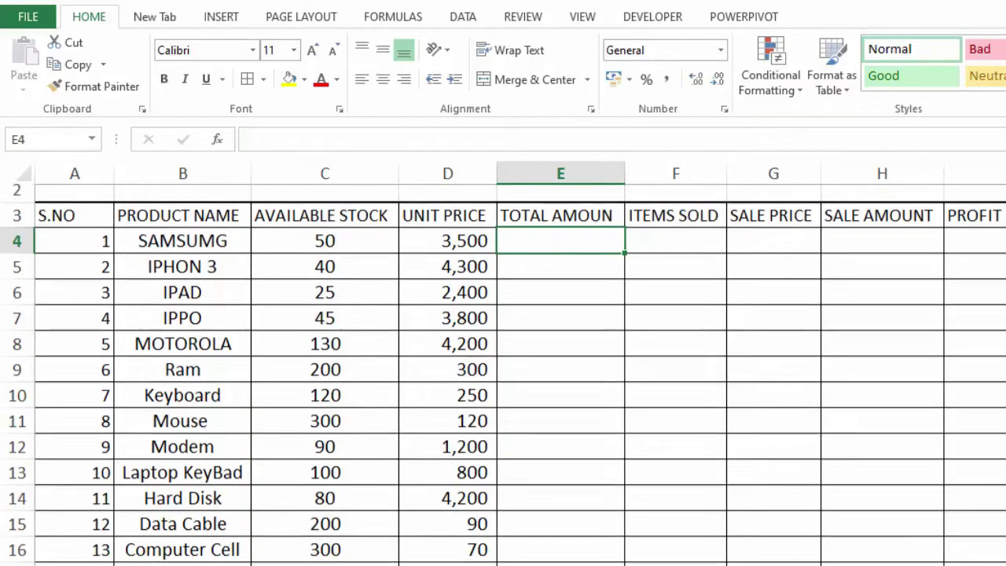
scroll(578, 323, up, 1)
Put =D4*C4 in E4 and fill it down TOTAL AMOUNT, giving 175,000 for SAMSUMG.
click(578, 323)
click(561, 274)
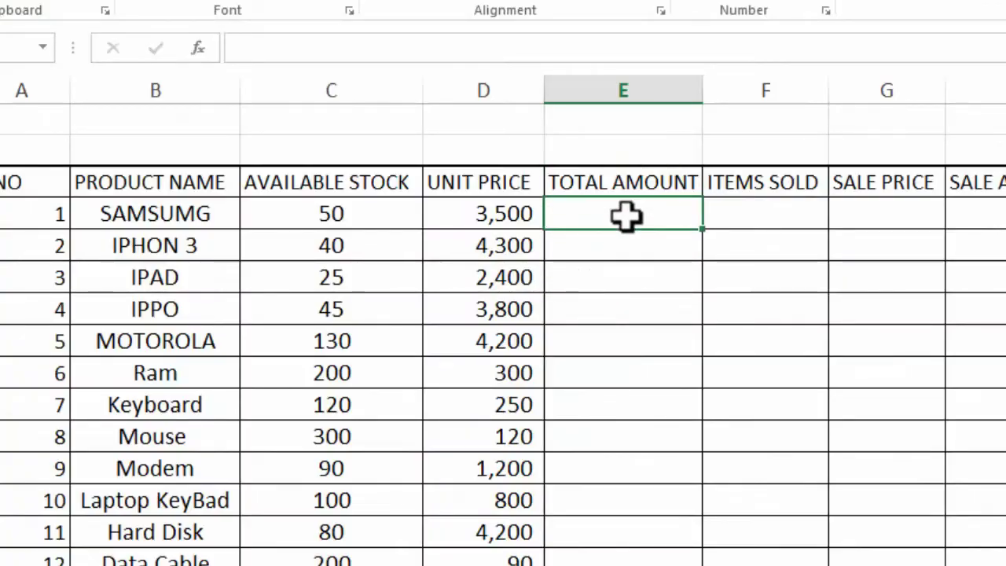
text(=)
click(478, 212)
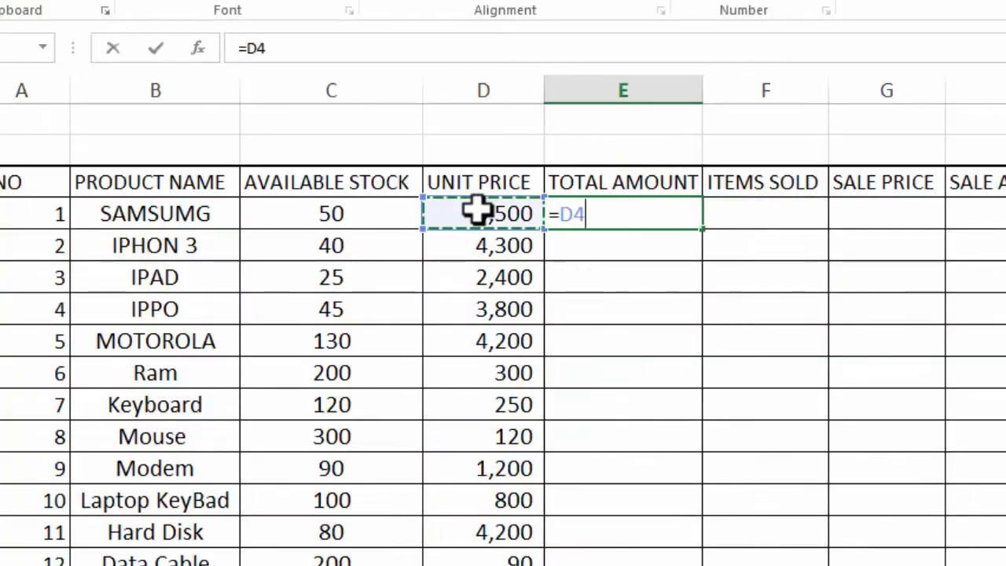
text(*)
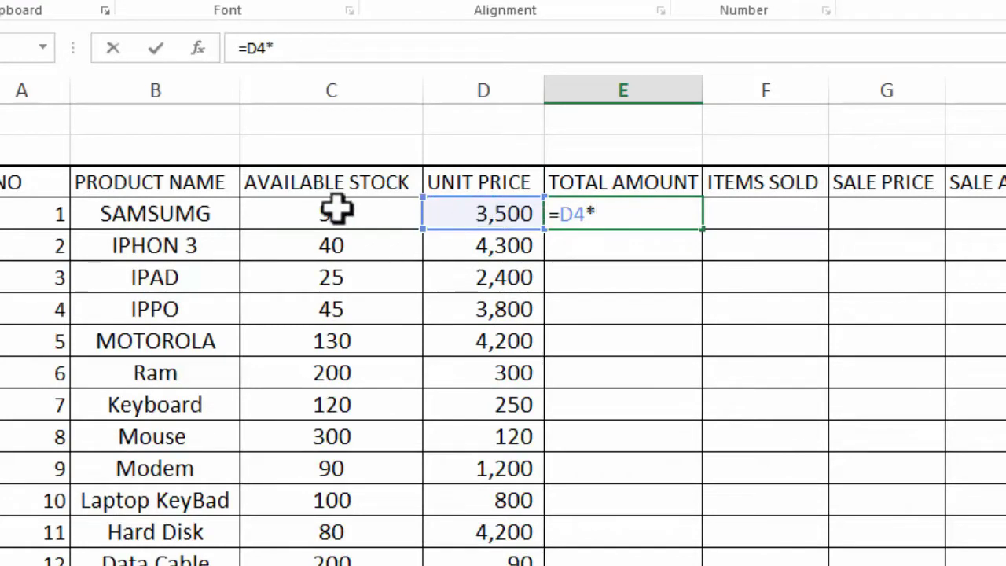
click(337, 209)
key(Return)
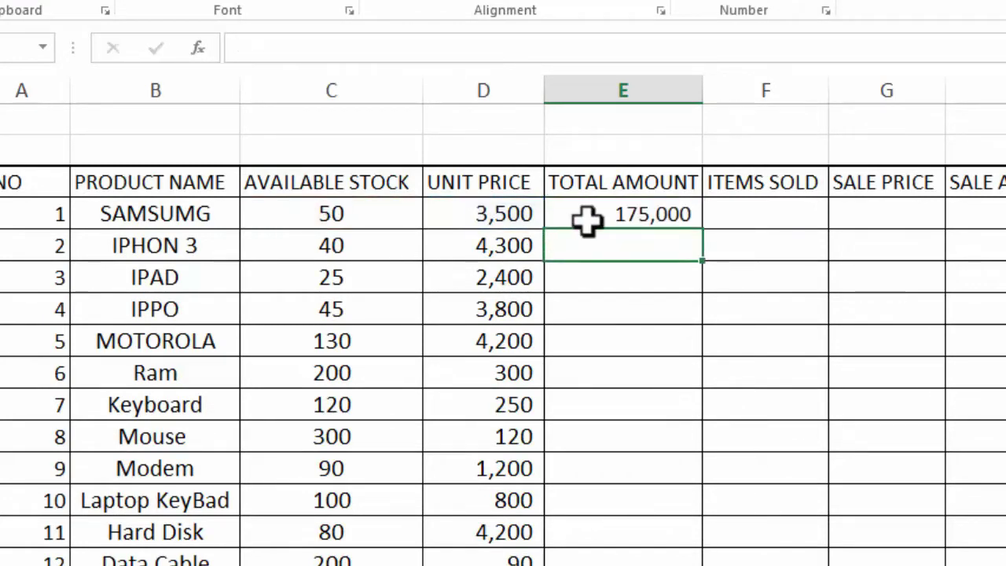
click(588, 222)
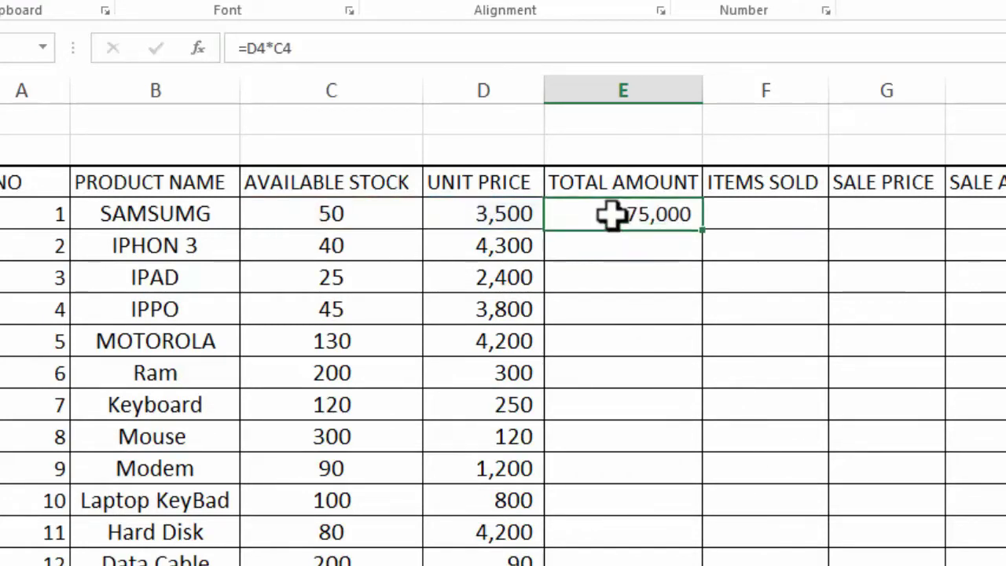
double_click(708, 234)
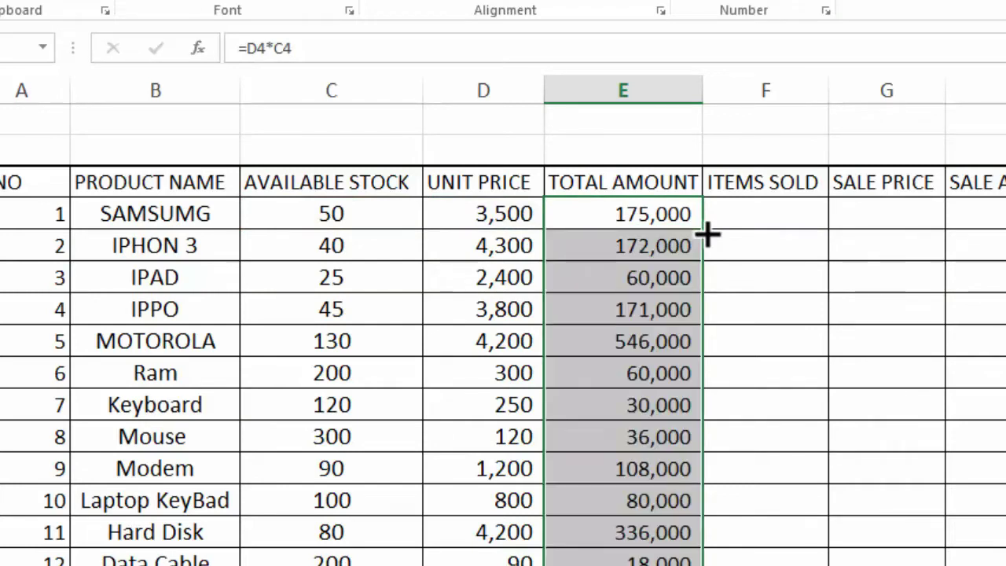
click(761, 220)
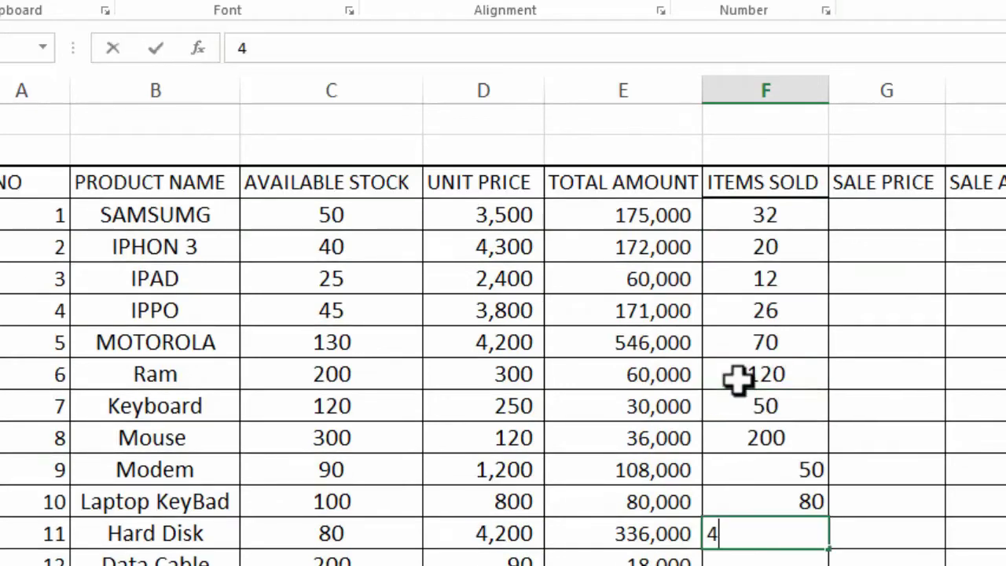
Finish the ITEMS SOLD figures, ending with 160 for Data Cable, and enlarge them to size 12.
text(0)
key(Return)
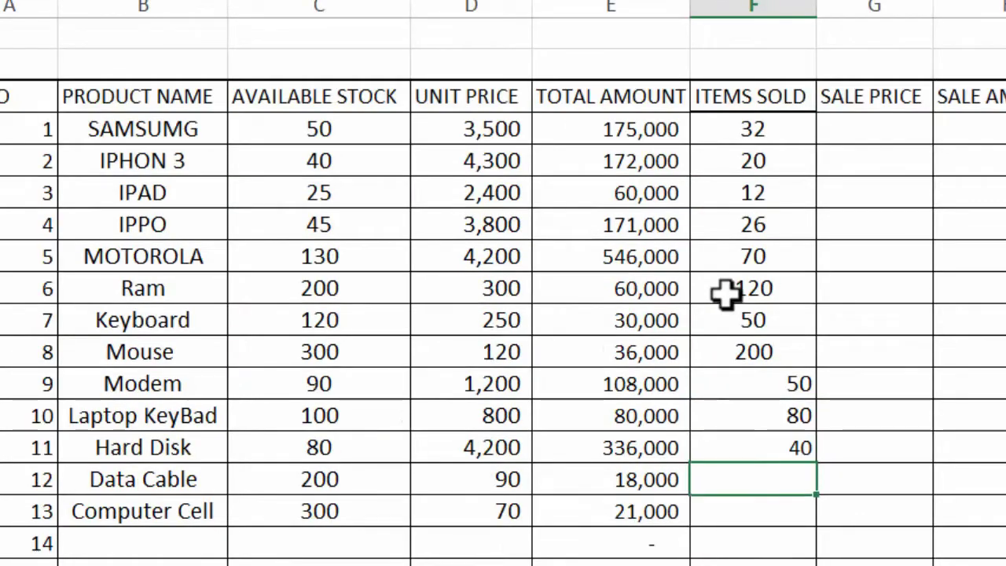
text(60)
key(Return)
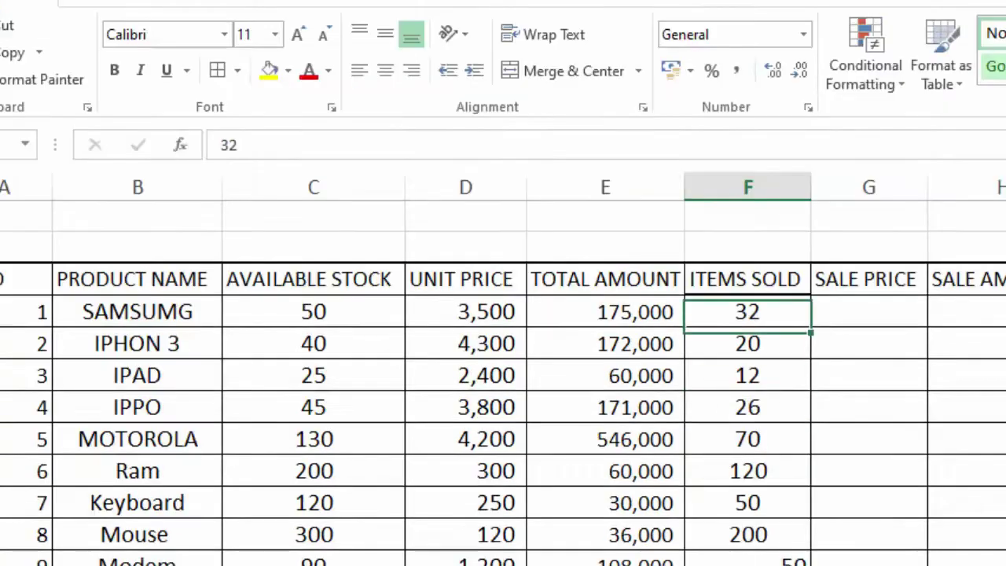
drag(747, 313, 748, 562)
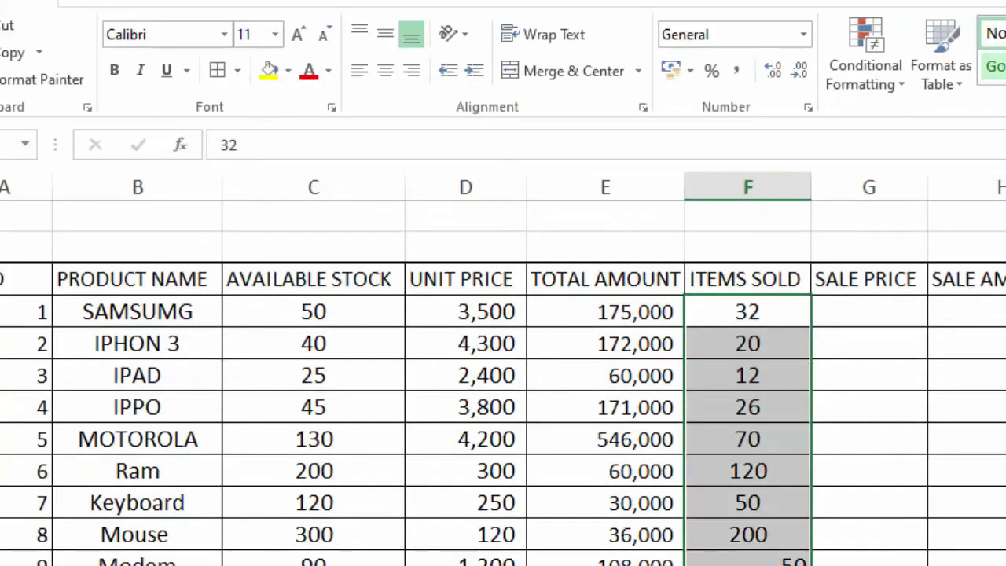
click(298, 35)
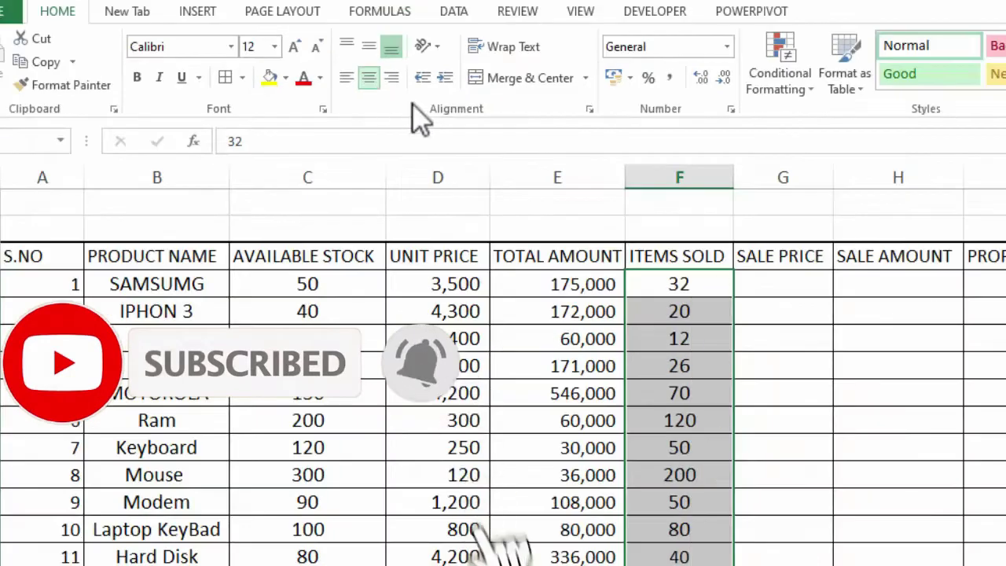
Reduce SALE PRICE text to size 11 and enter 330, 310, 140 for Ram, Keyboard, Mouse.
click(798, 277)
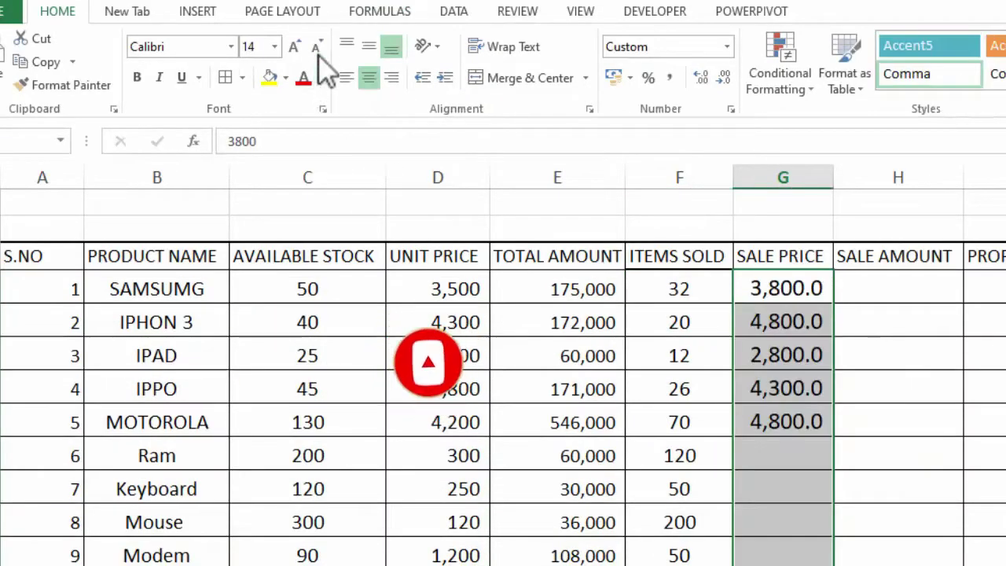
click(316, 47)
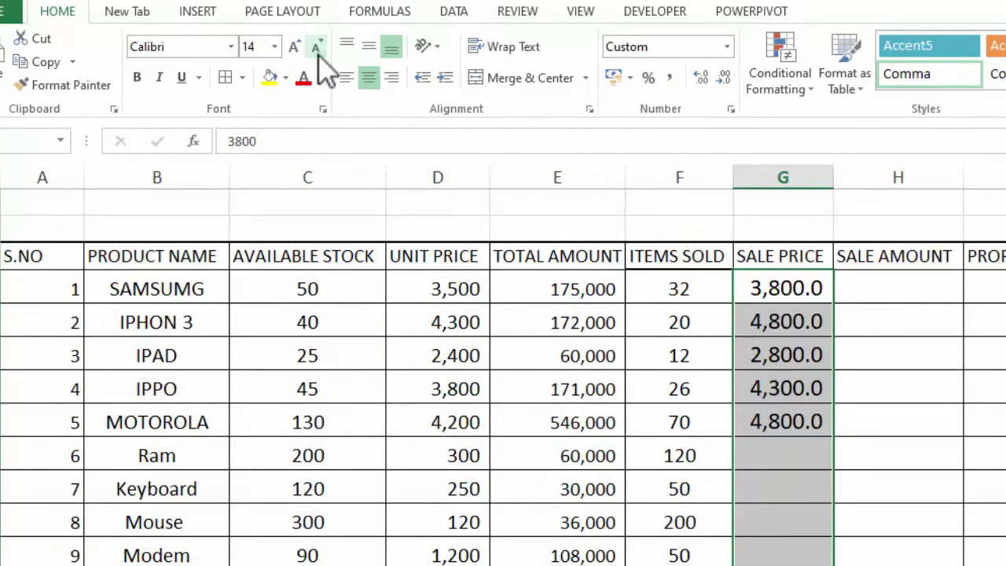
click(316, 46)
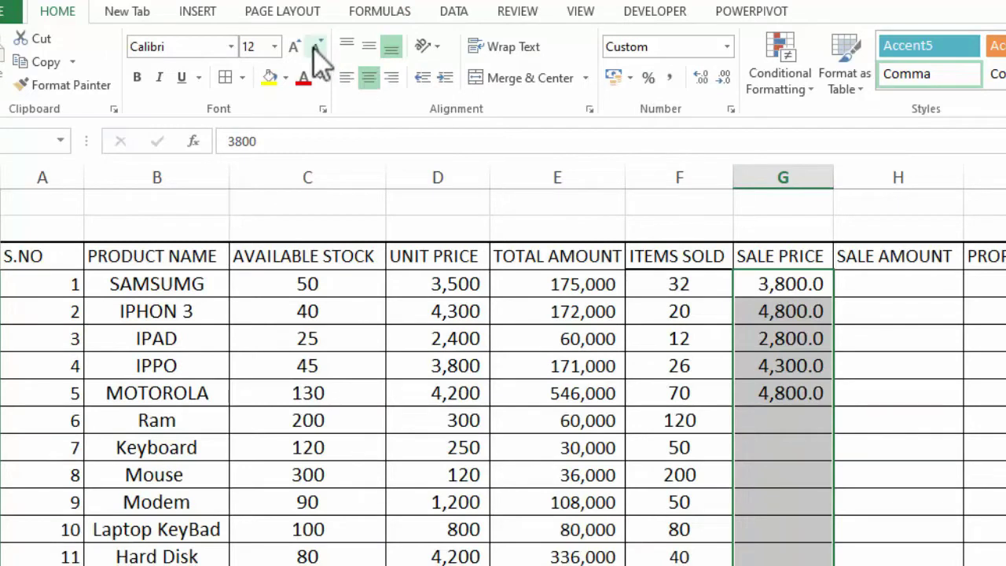
click(792, 412)
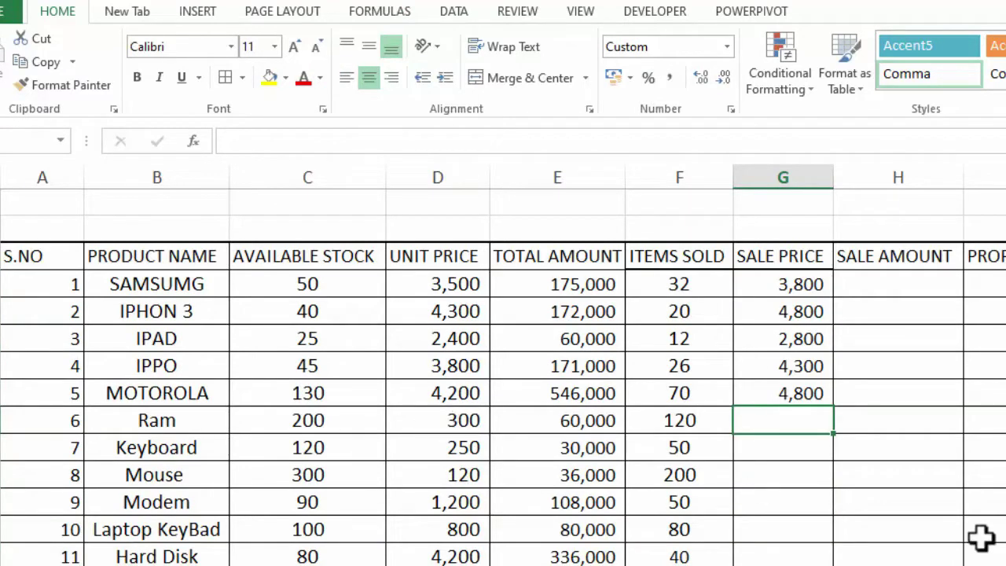
text(330)
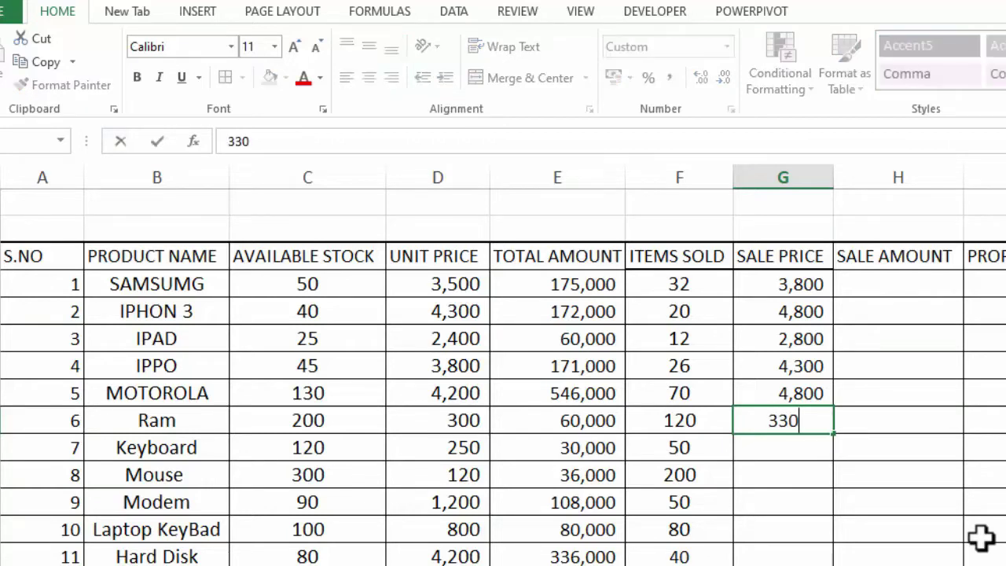
key(Return)
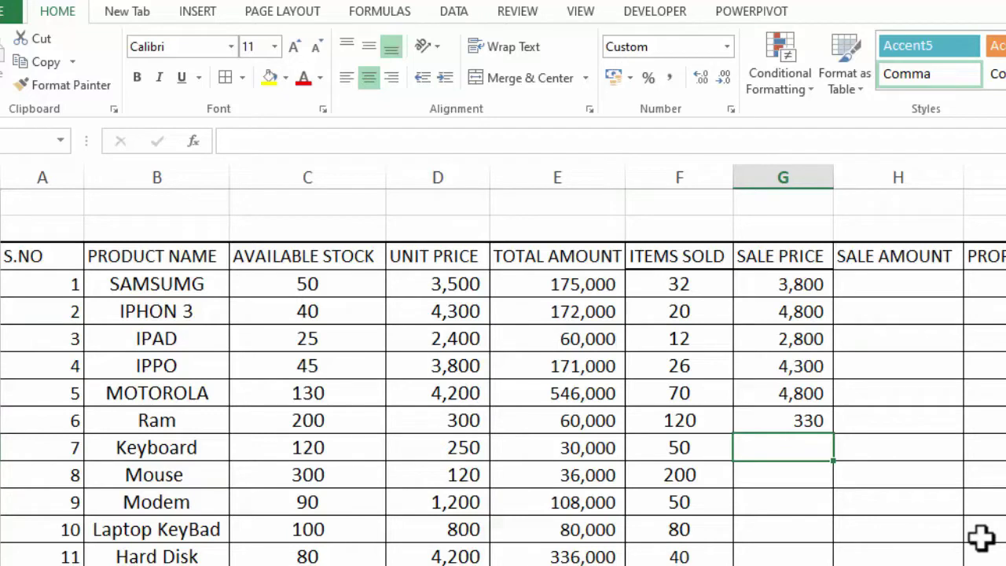
text(310)
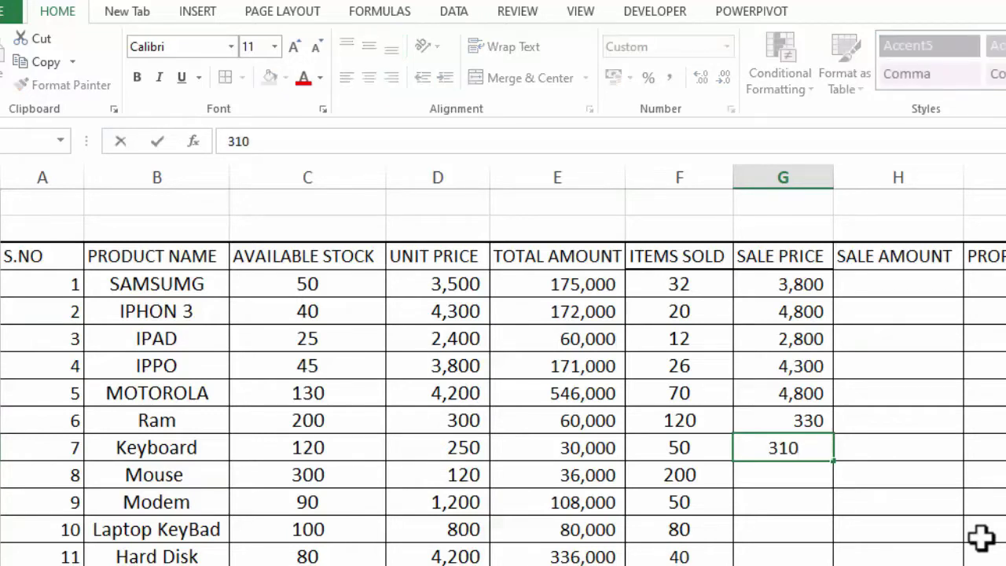
key(Return)
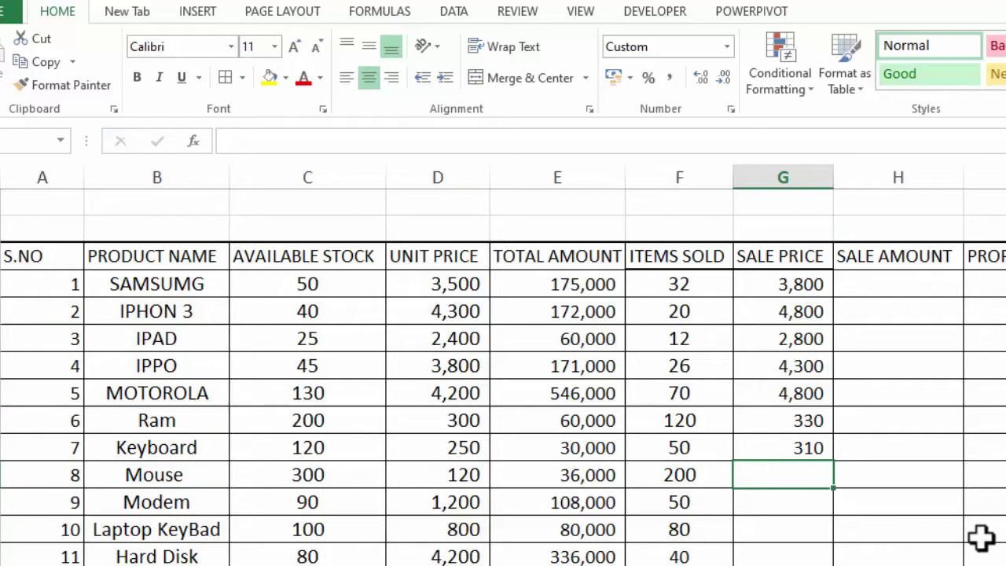
text(1)
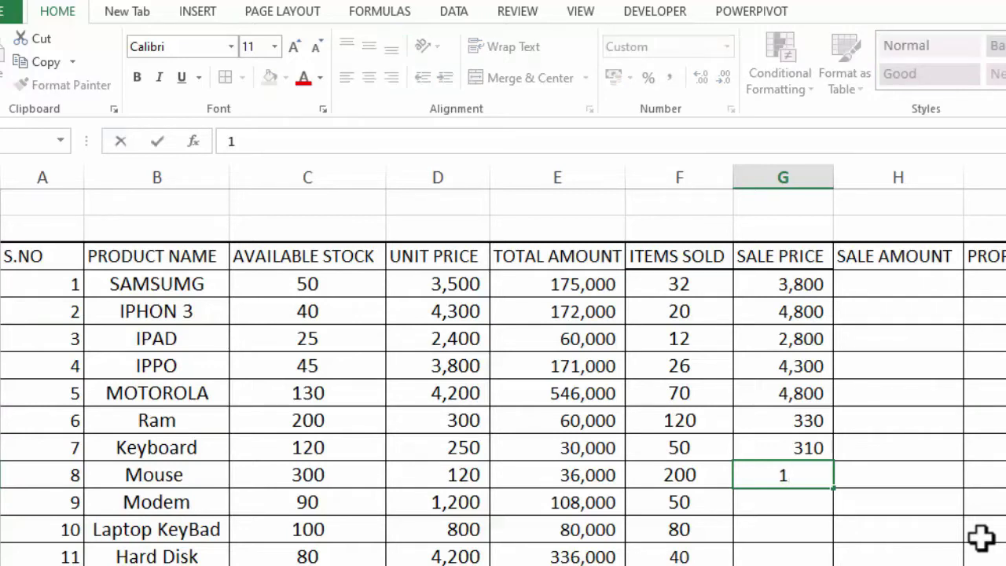
text(40)
key(Return)
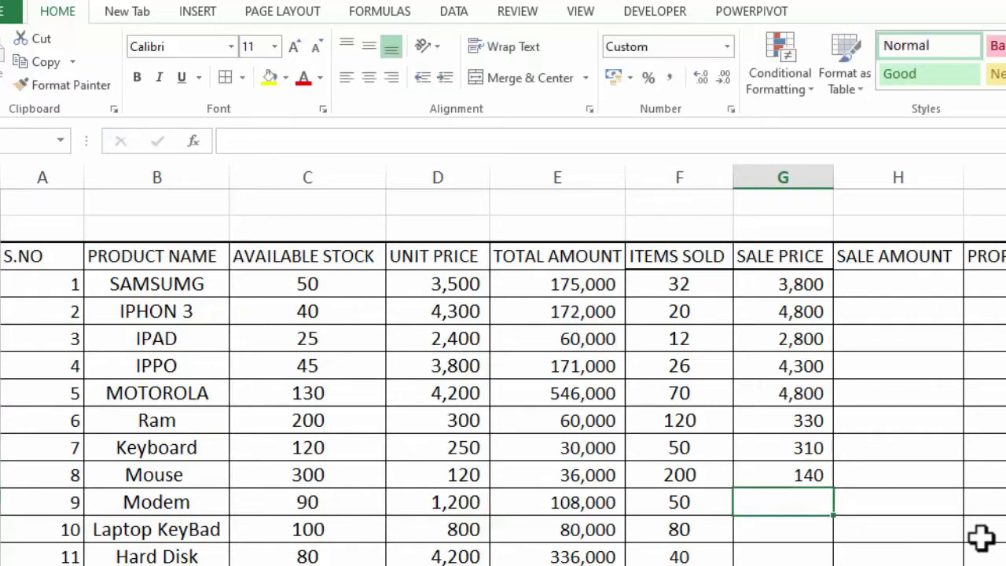
Enter sale prices 1,300, 900, 5,000, 120 and 130 for Modem through Computer Cell.
text(1300)
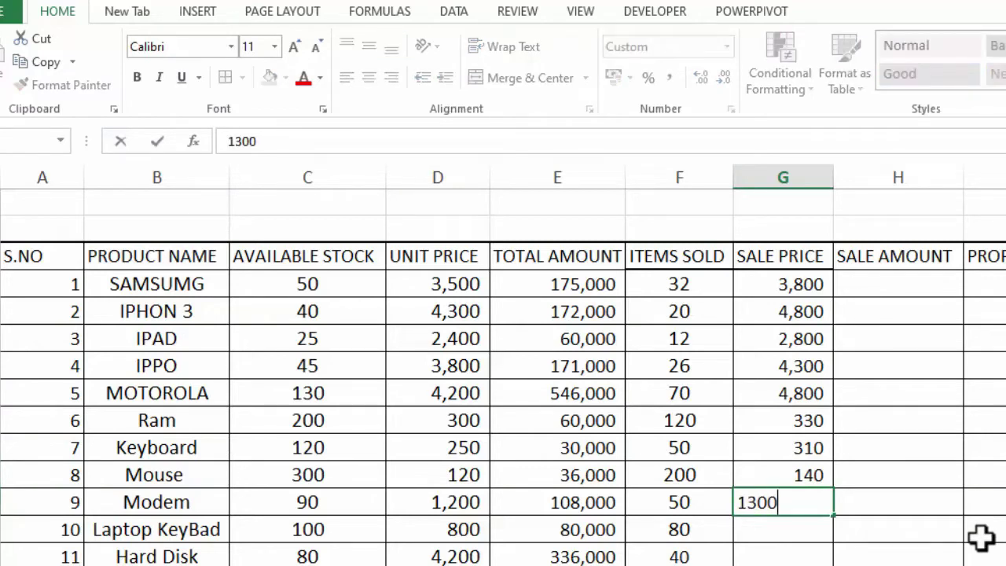
key(Return)
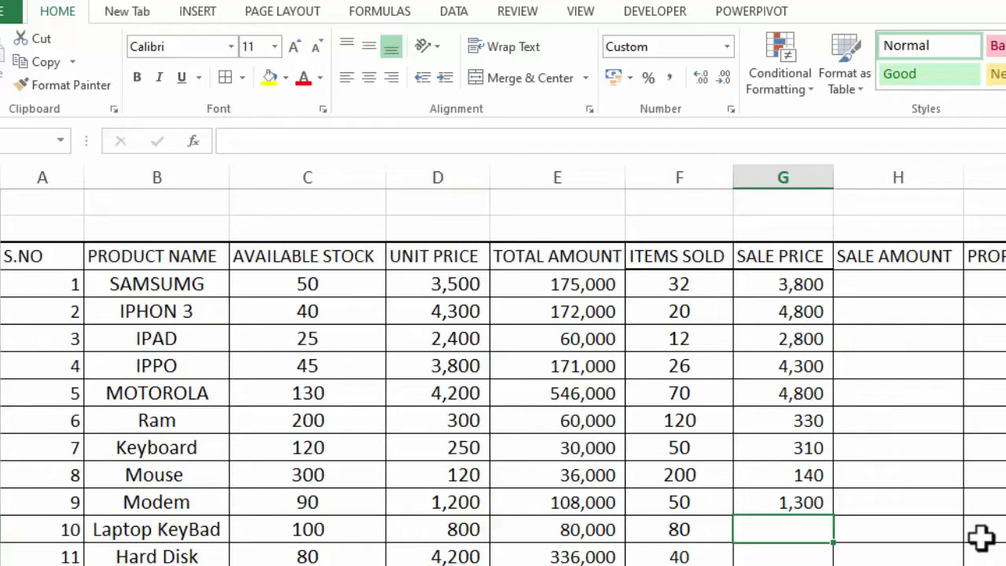
text(90)
text(0)
key(Return)
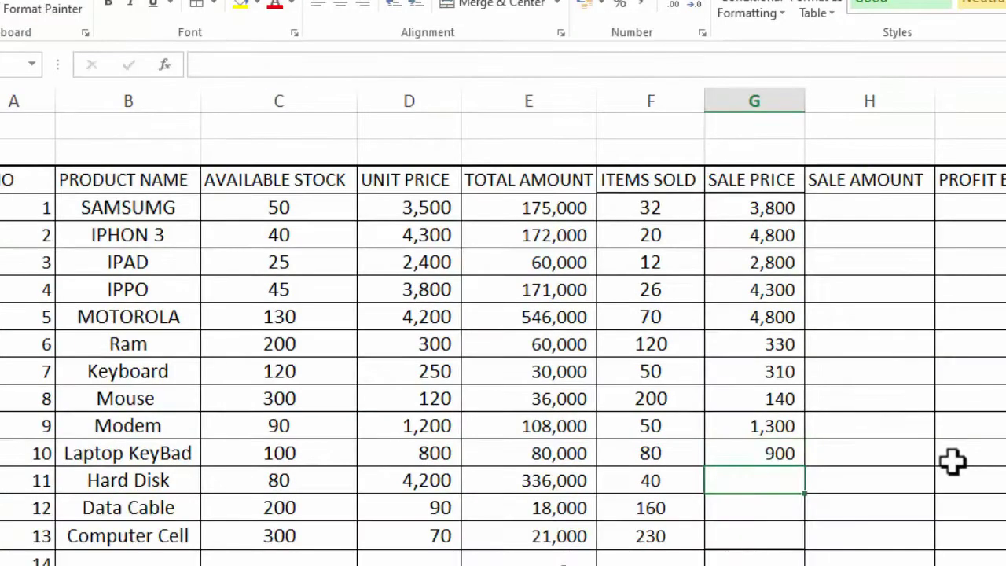
text(1)
text(00)
key(Return)
key(Up)
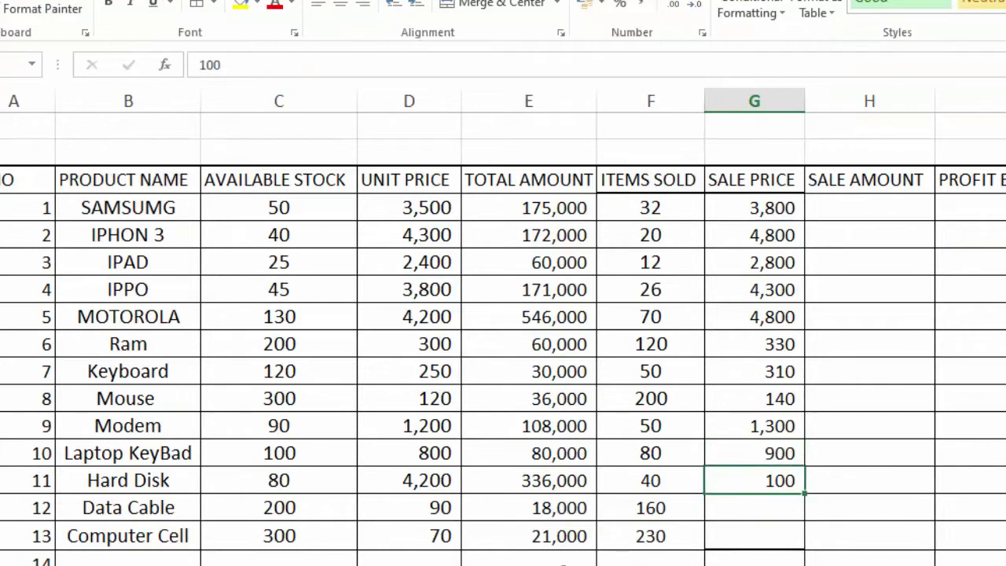
text(5,000)
key(Return)
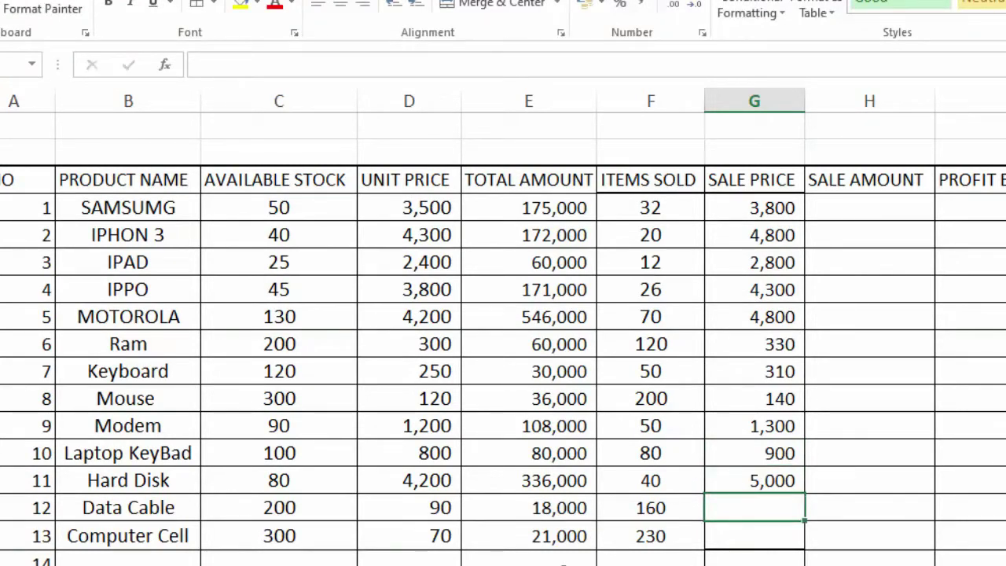
text(120)
key(Return)
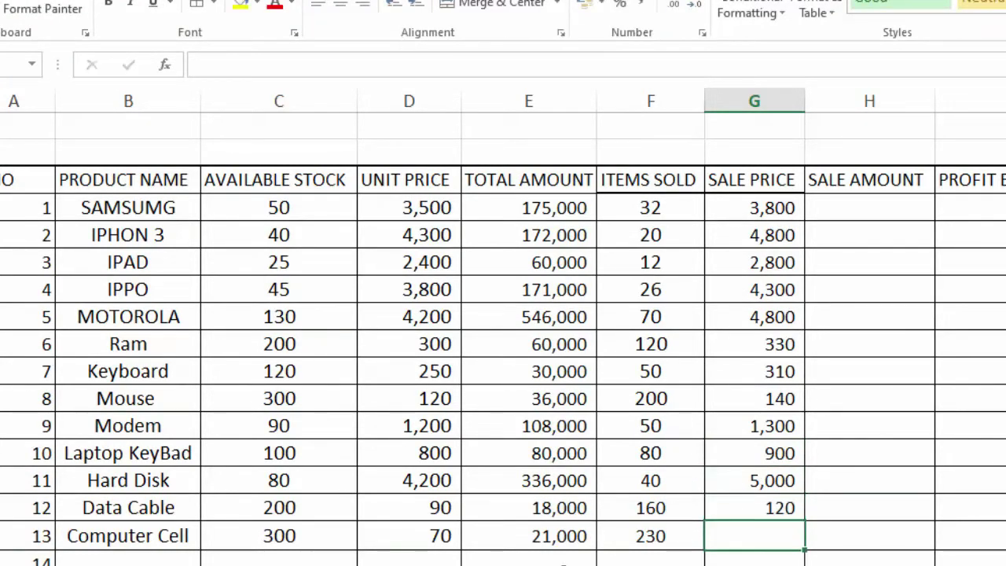
text(130)
key(Return)
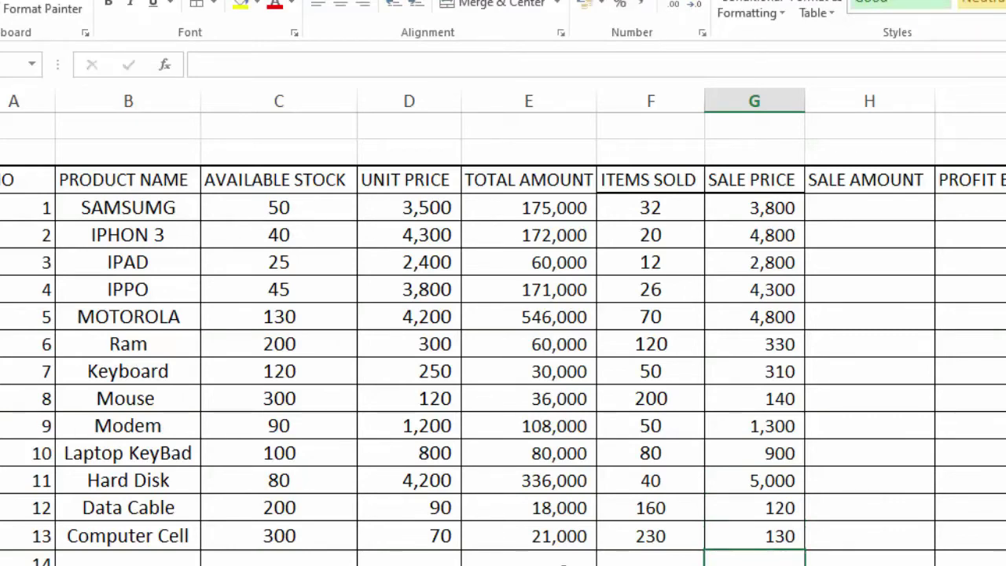
Fill SALE AMOUNT with items sold times sale price for every product.
click(893, 228)
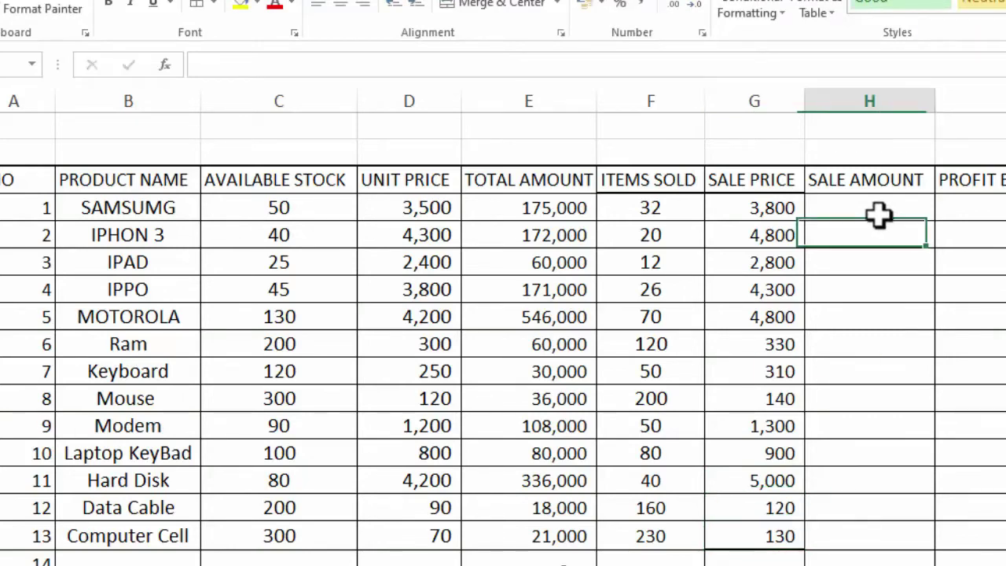
click(879, 214)
text(=)
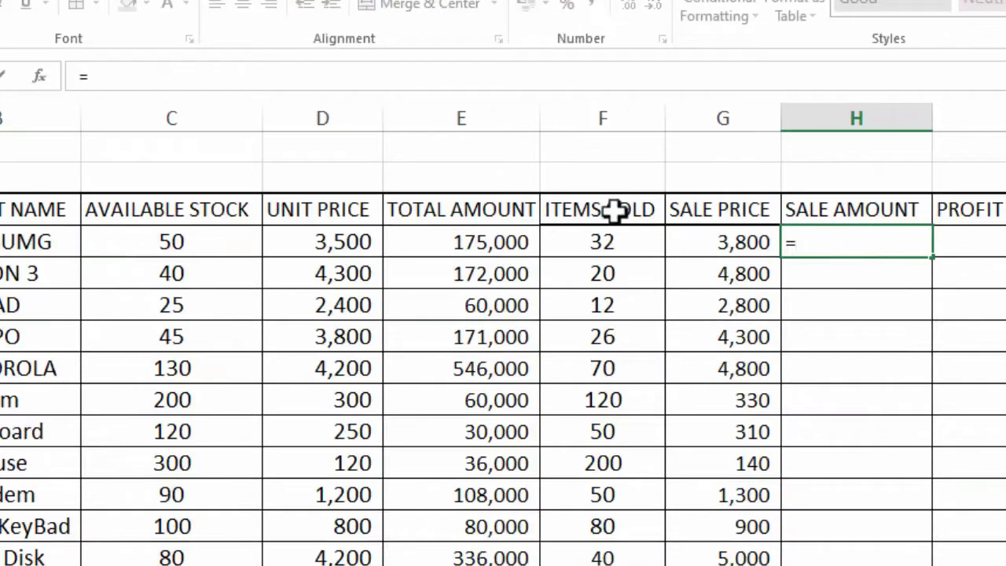
click(652, 206)
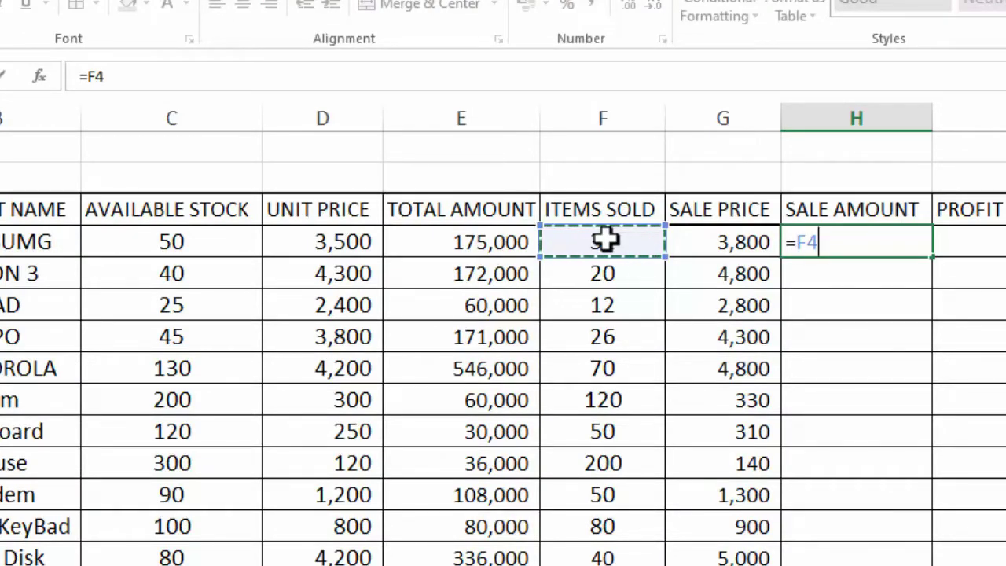
text(*)
click(695, 242)
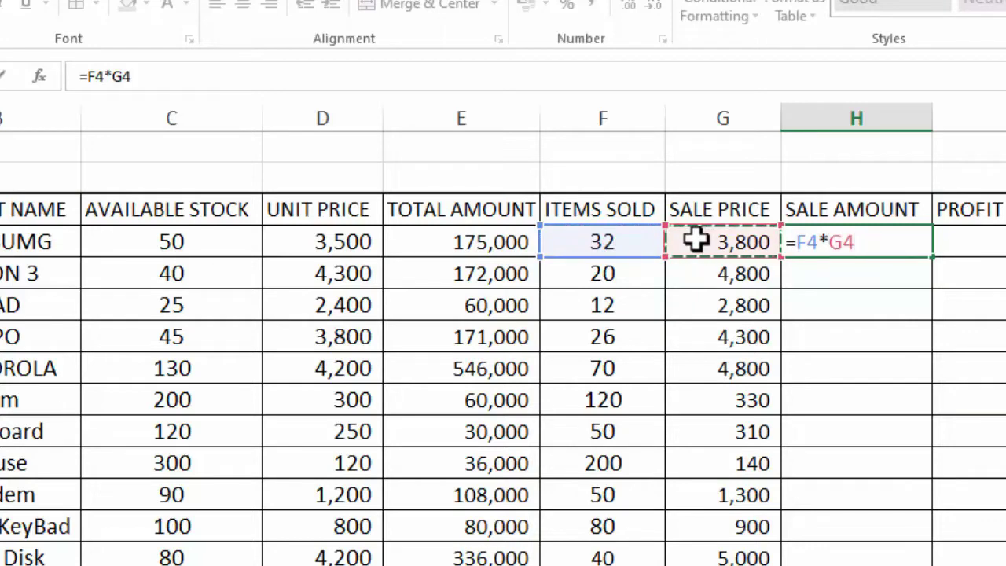
key(Return)
click(829, 248)
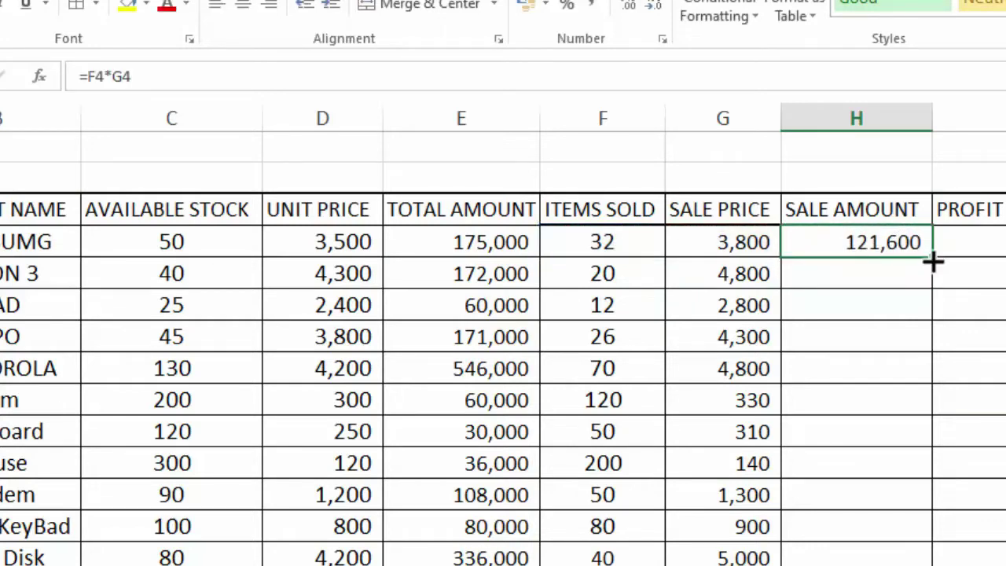
double_click(933, 259)
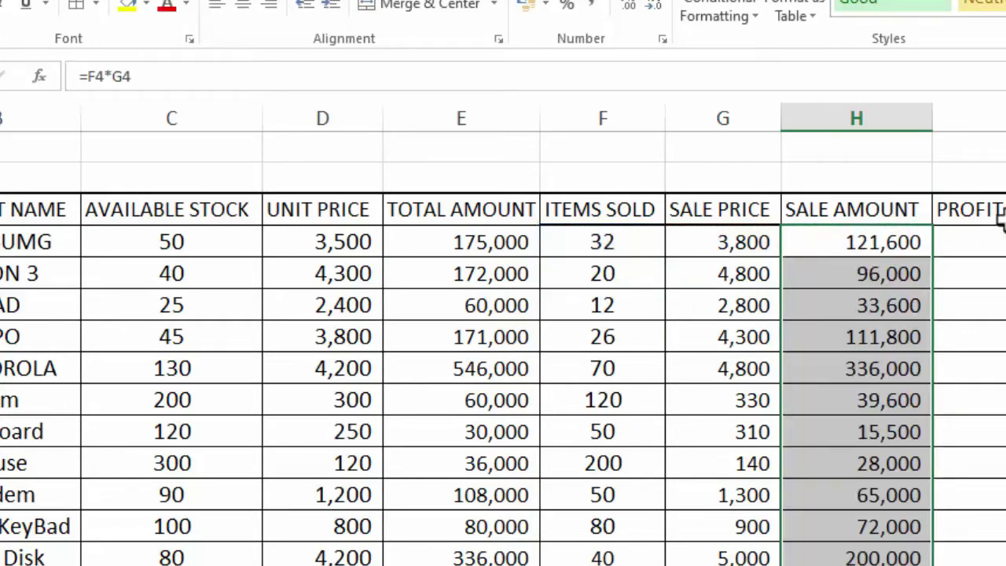
Fill PROFIT EACH ITEM with sale price minus unit price down the column.
click(969, 242)
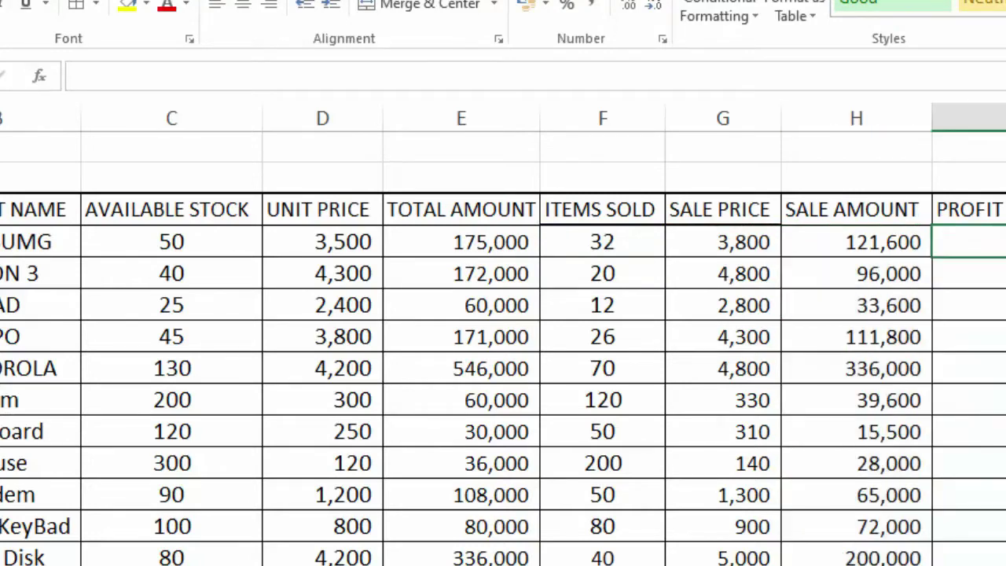
text(=)
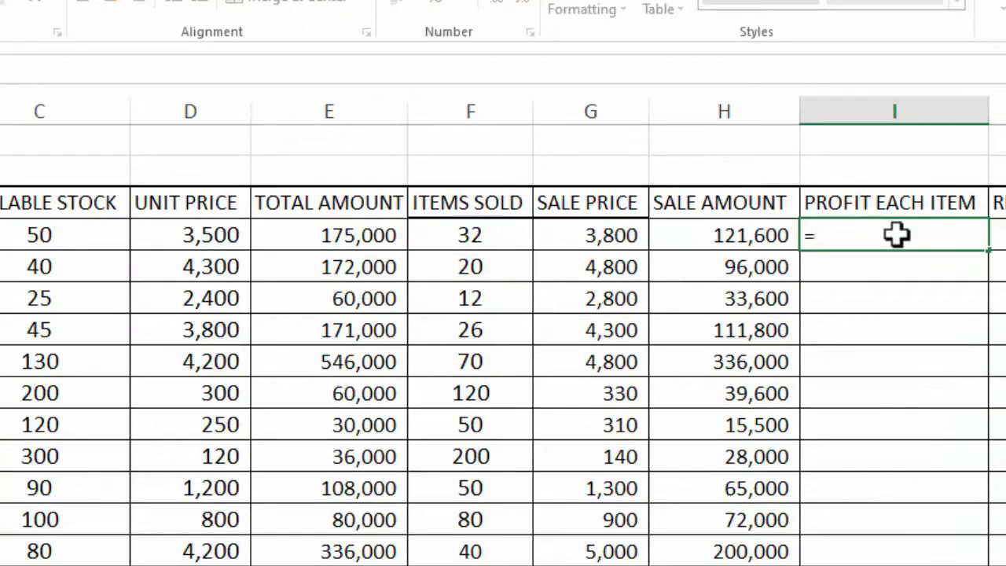
click(632, 234)
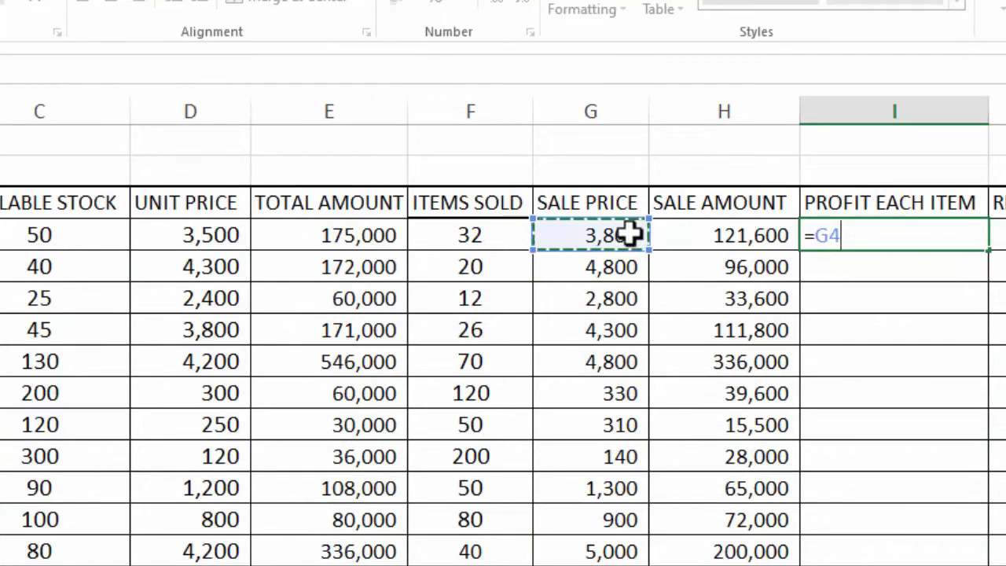
text(-)
click(203, 230)
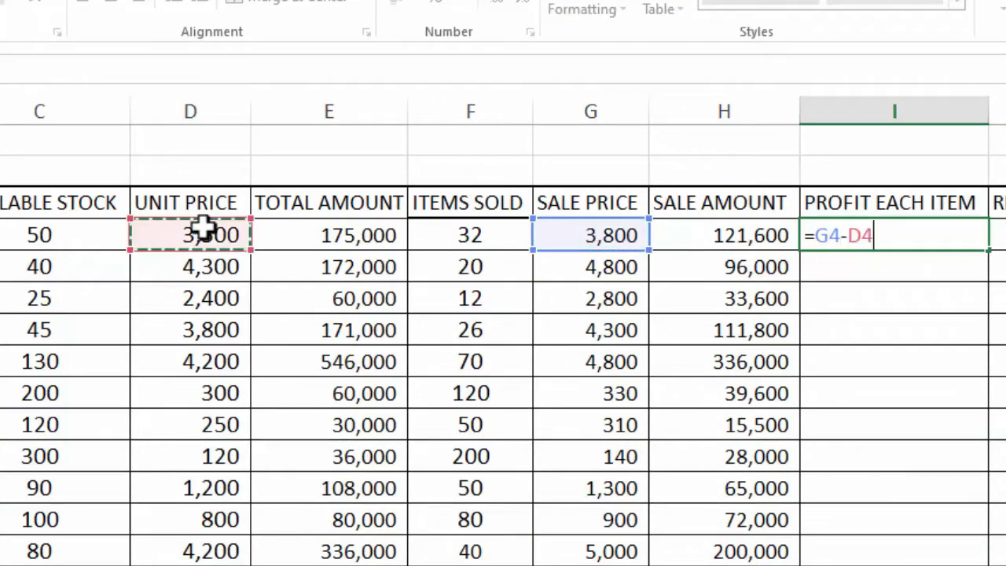
key(Return)
click(882, 230)
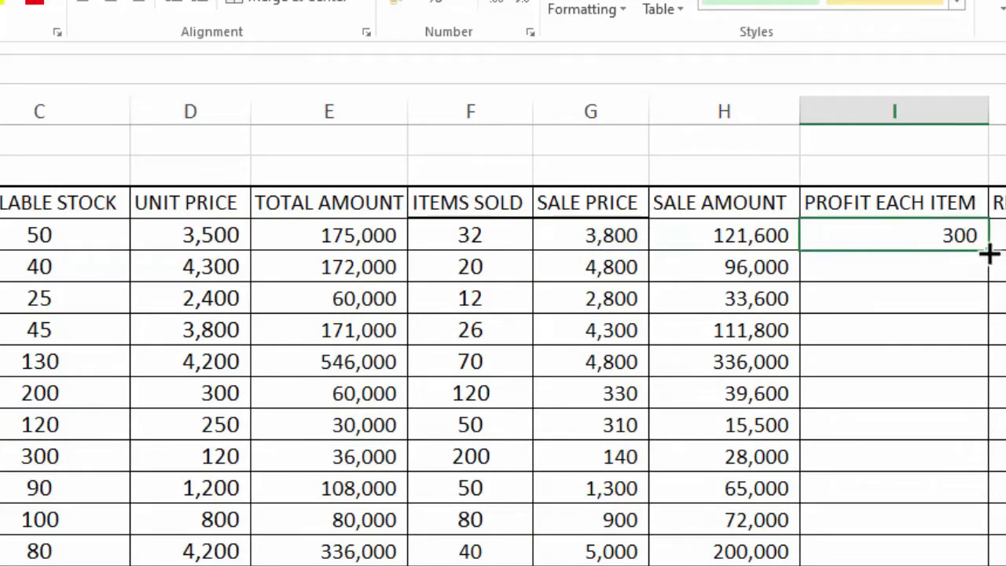
double_click(989, 251)
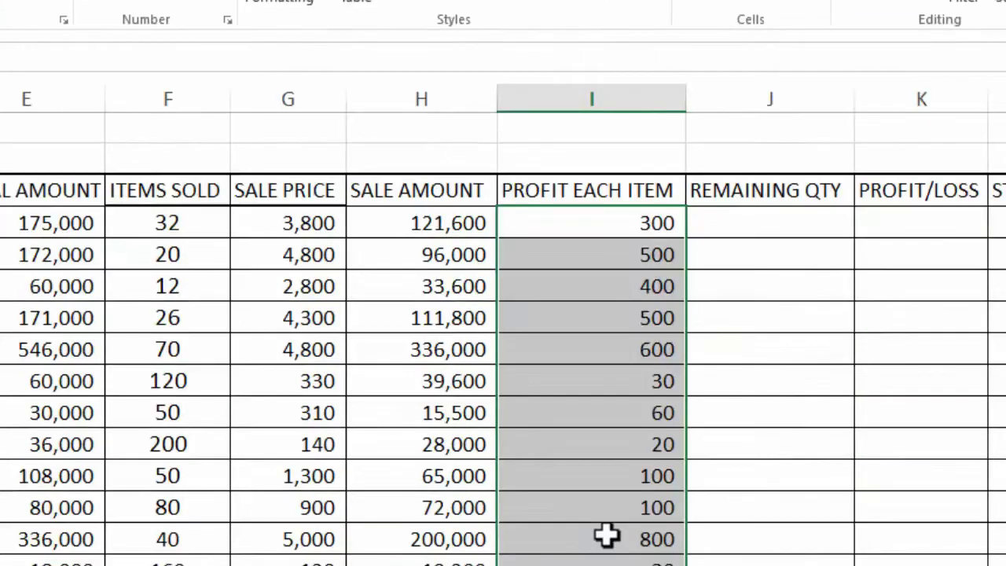
Fill REMAINING QTY with =C4-F4 copied down the column.
click(765, 230)
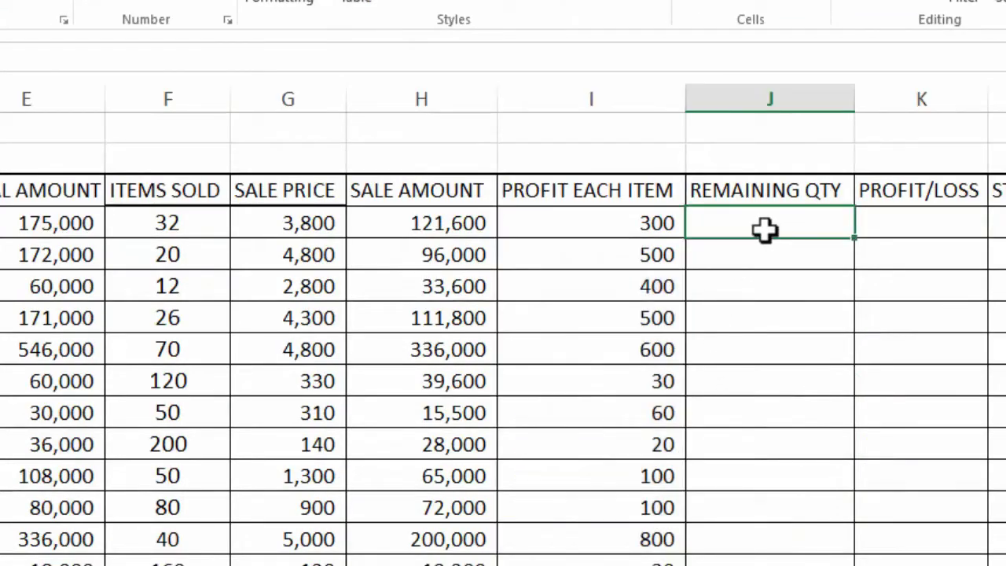
text(=)
click(204, 224)
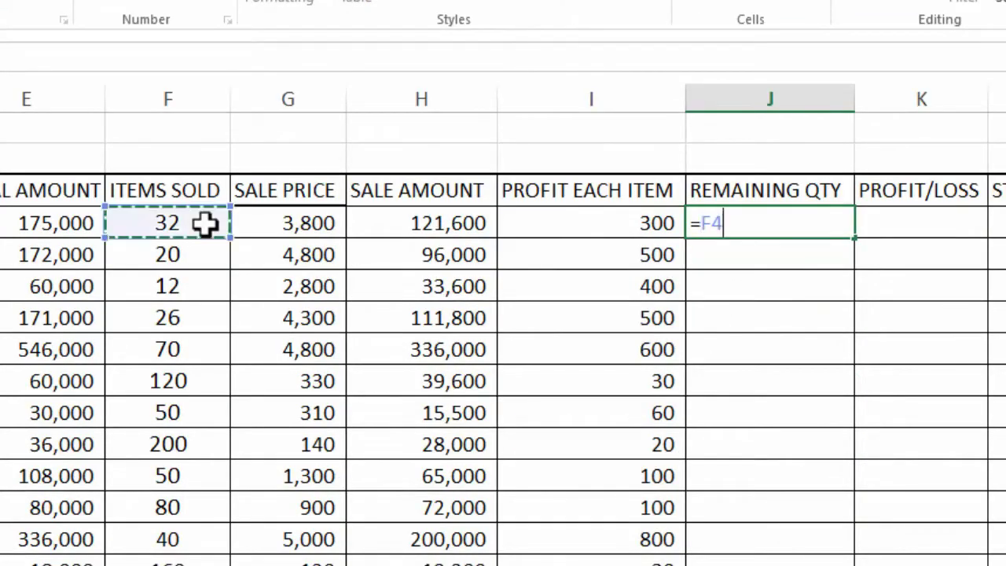
text(-)
key(BackSpace)
key(BackSpace)
key(BackSpace)
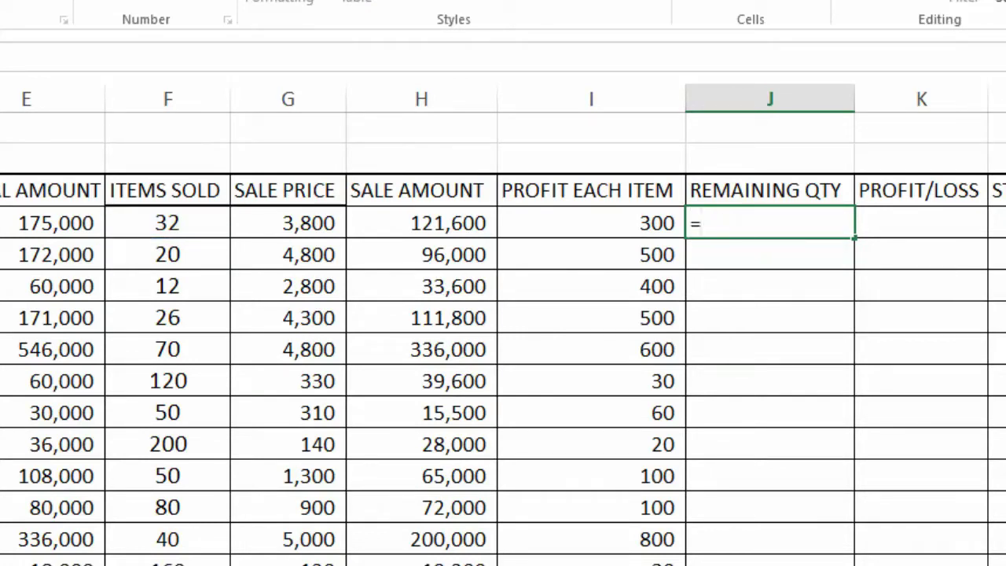
text(C4-)
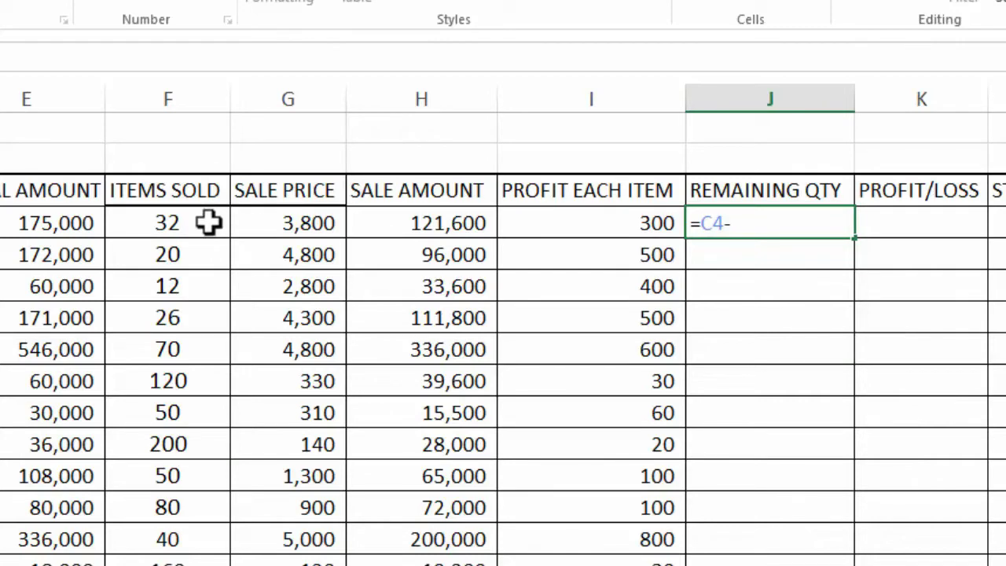
click(209, 223)
key(Return)
click(814, 226)
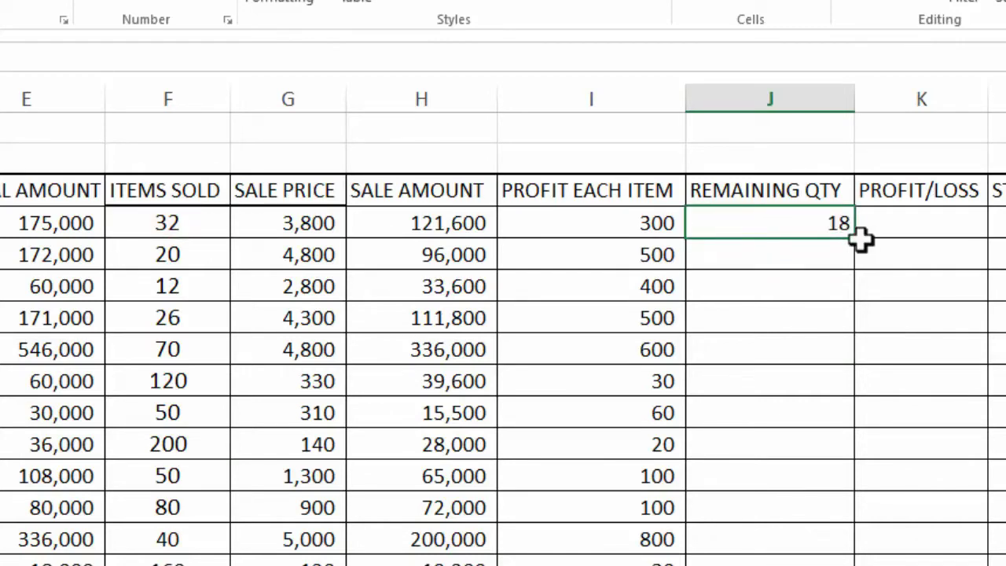
double_click(859, 239)
Fill PROFIT/LOSS with =F4*I4 copied down the column.
click(955, 231)
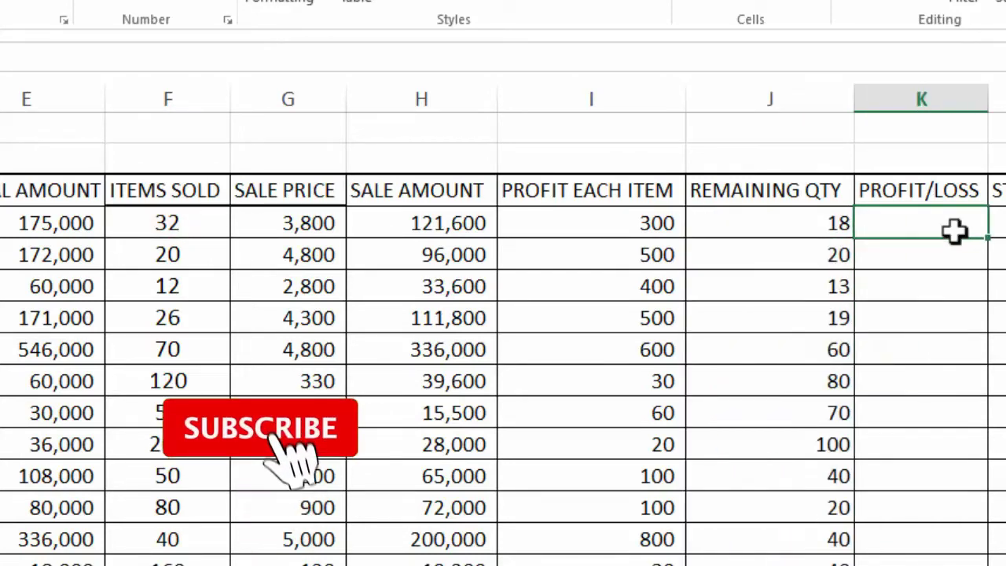
text(=)
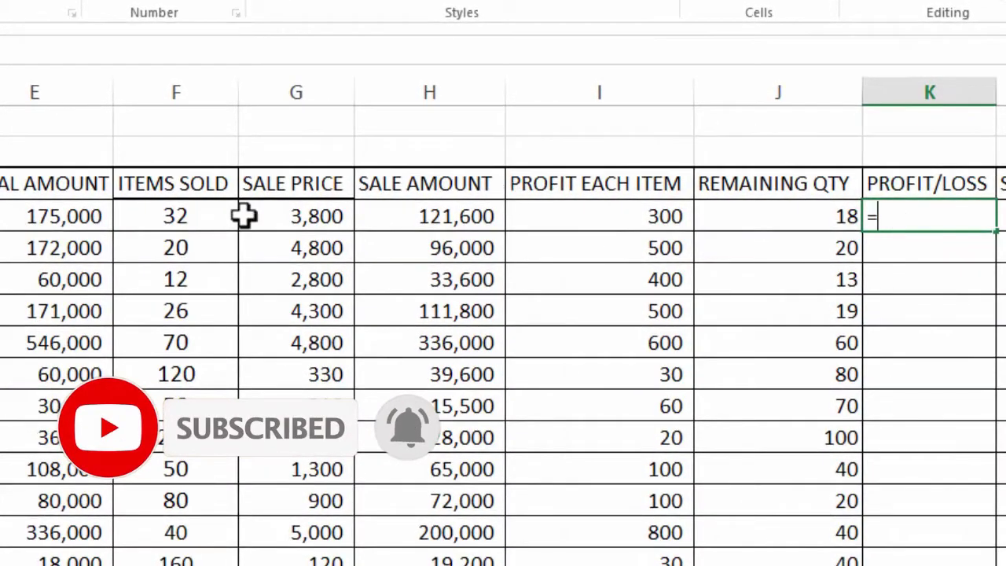
click(211, 213)
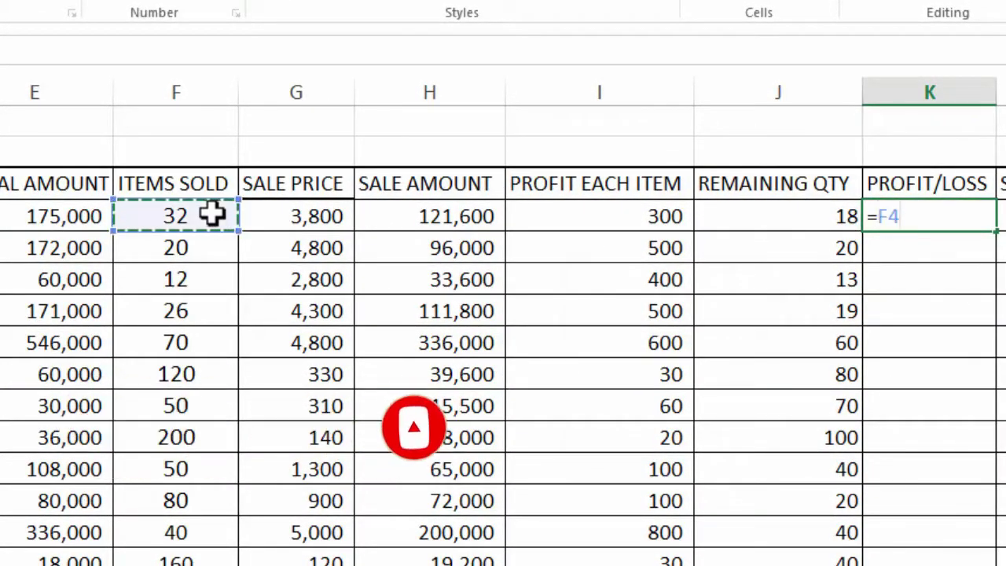
text(*)
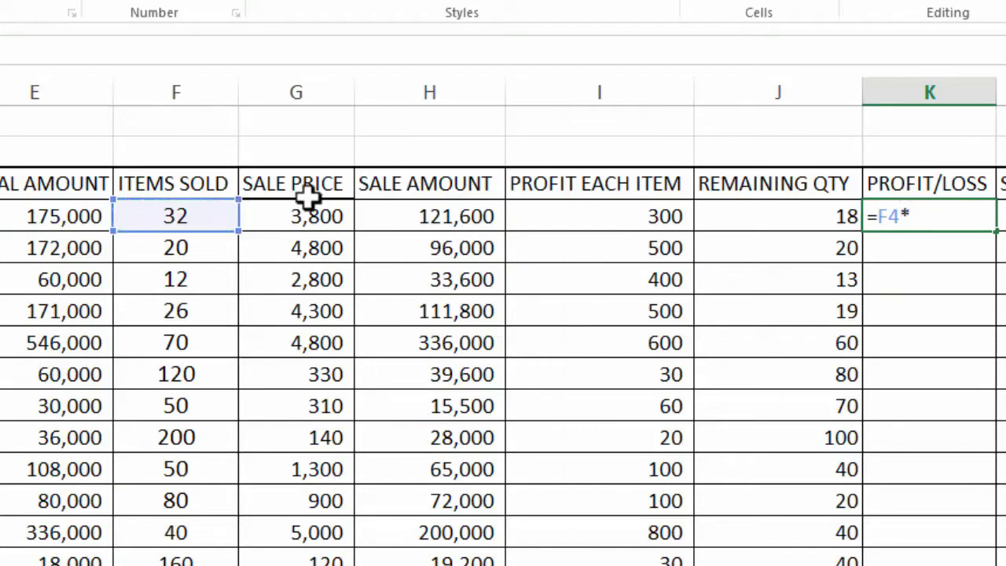
click(621, 215)
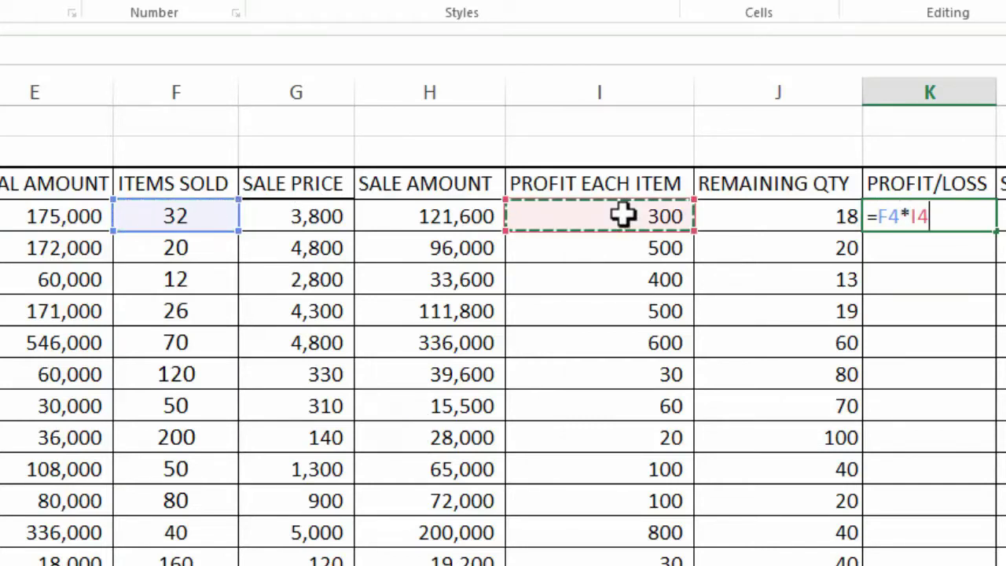
key(ctrl+Return)
double_click(997, 231)
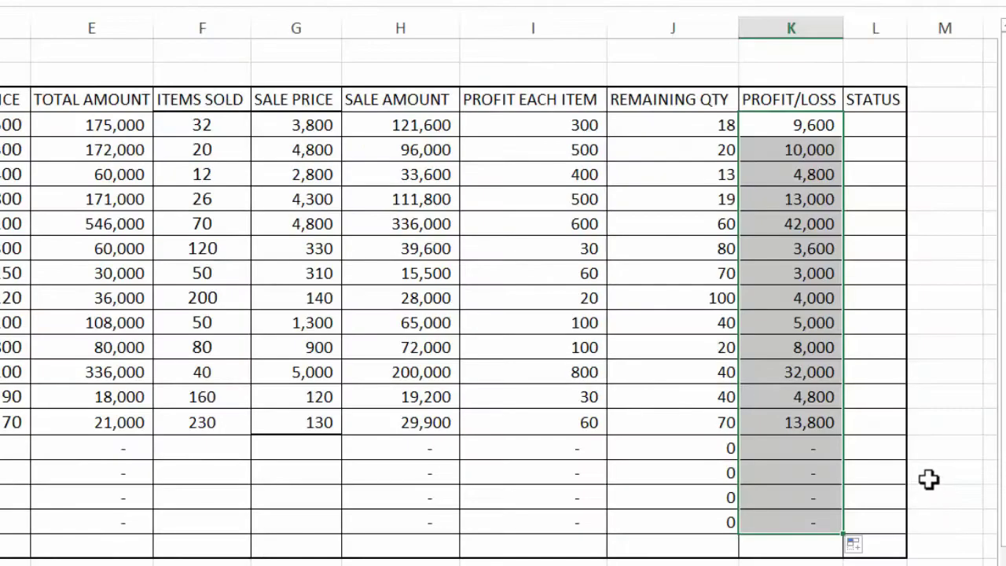
In a spare column M cell, compute =230*I16 to confirm Computer Cell's 13,800.
click(928, 479)
text(=230*)
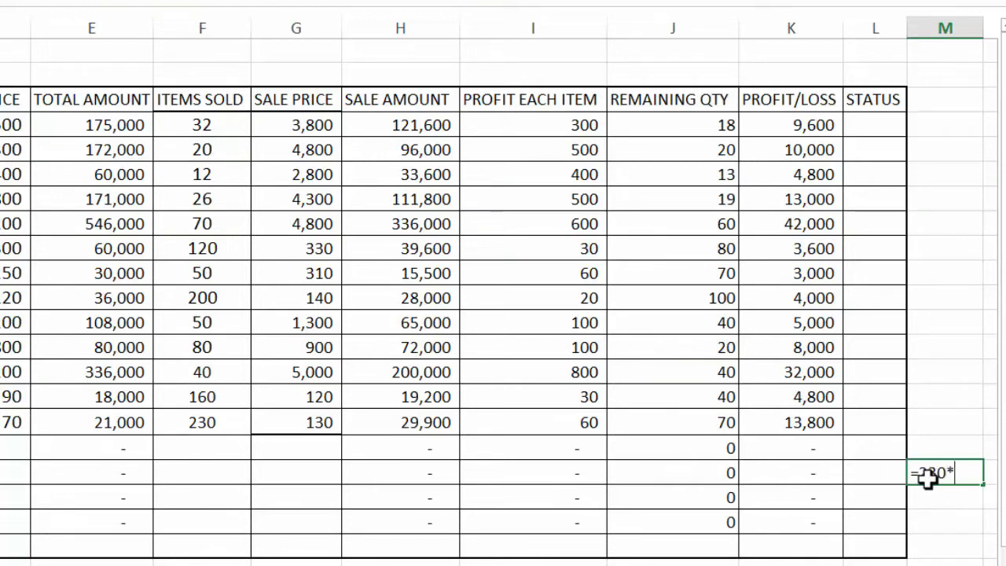
click(601, 422)
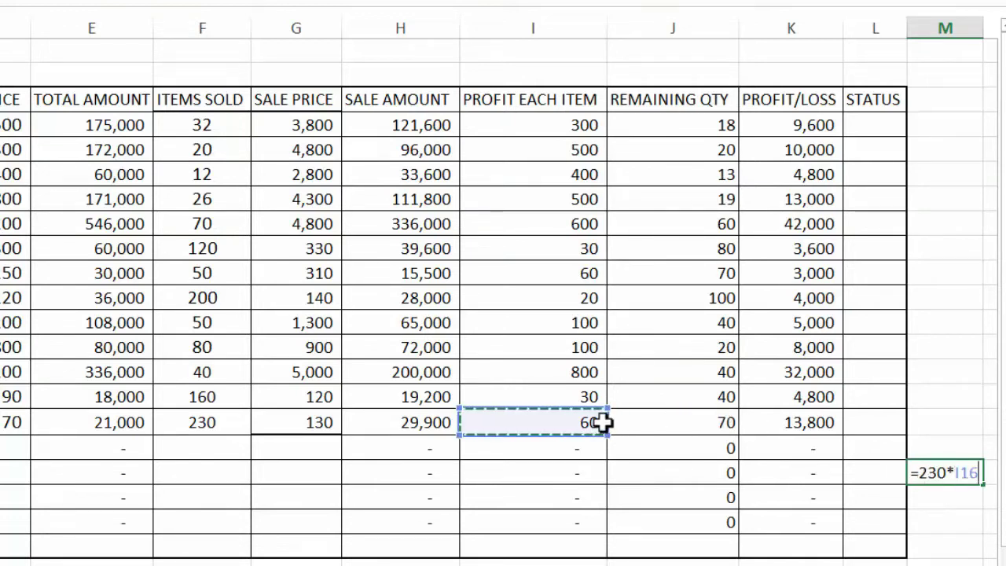
key(Return)
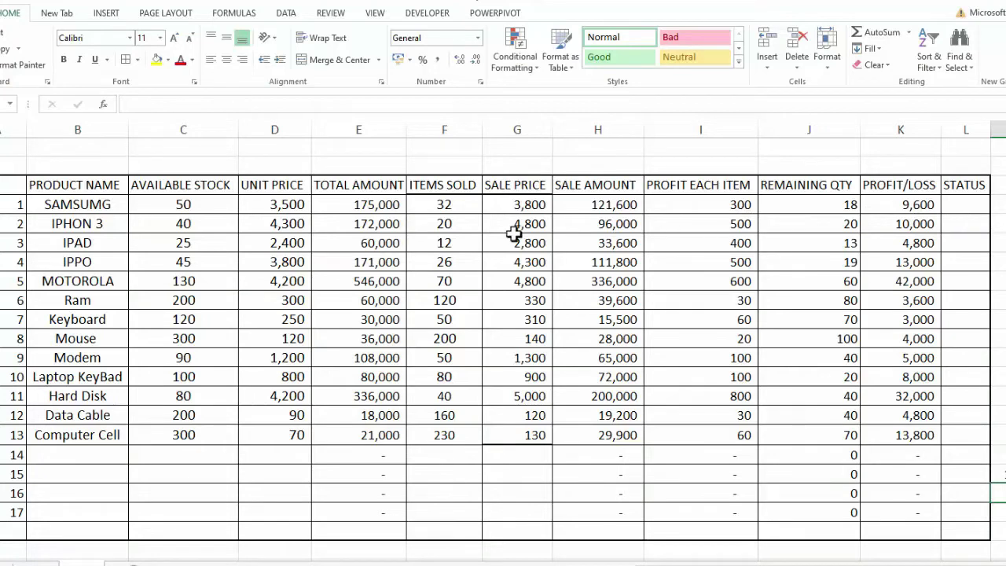
click(966, 205)
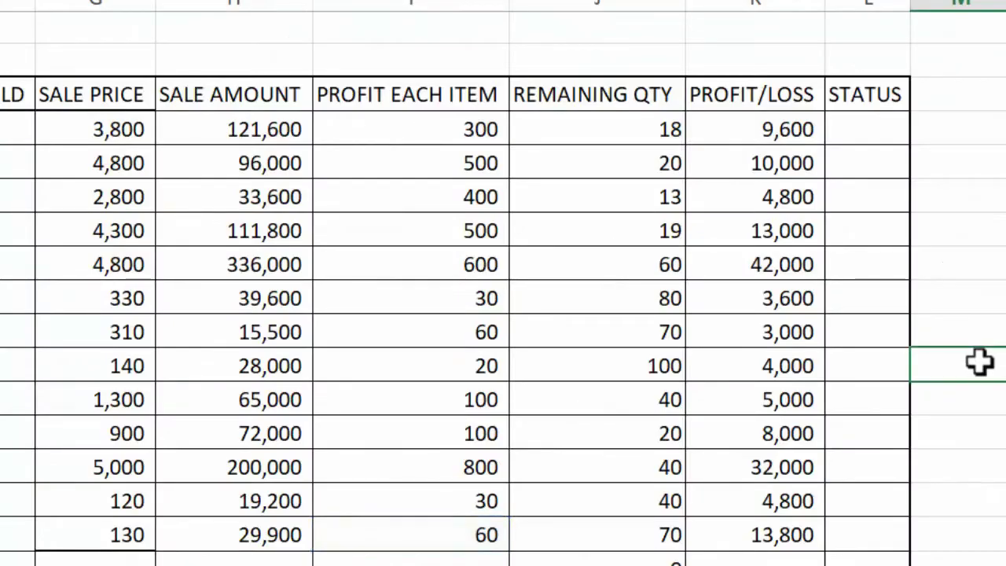
Enter =IF(J4<50,"REORDER","STOCK AVAILBLE") in L4 and widen the STATUS column.
click(857, 137)
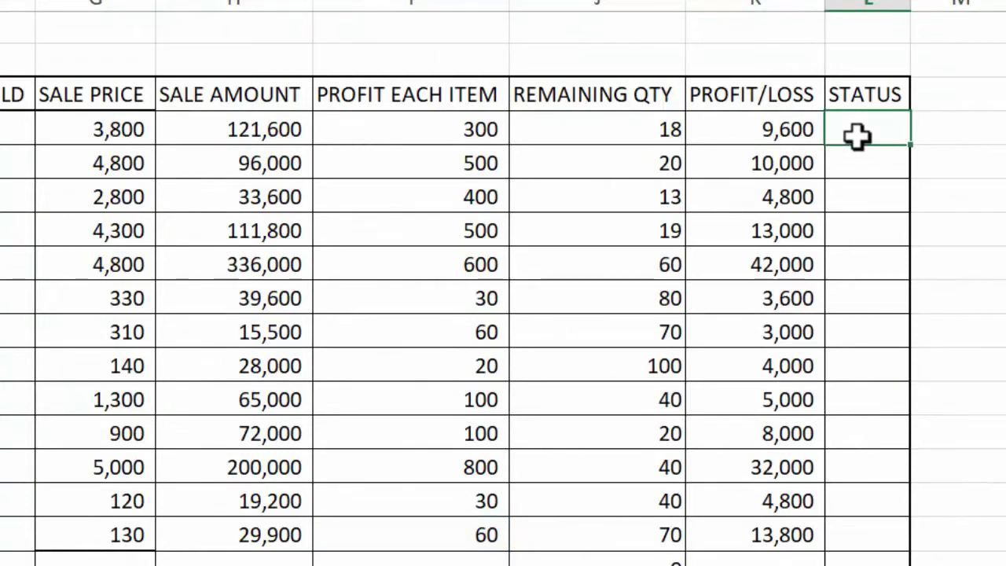
text(=if)
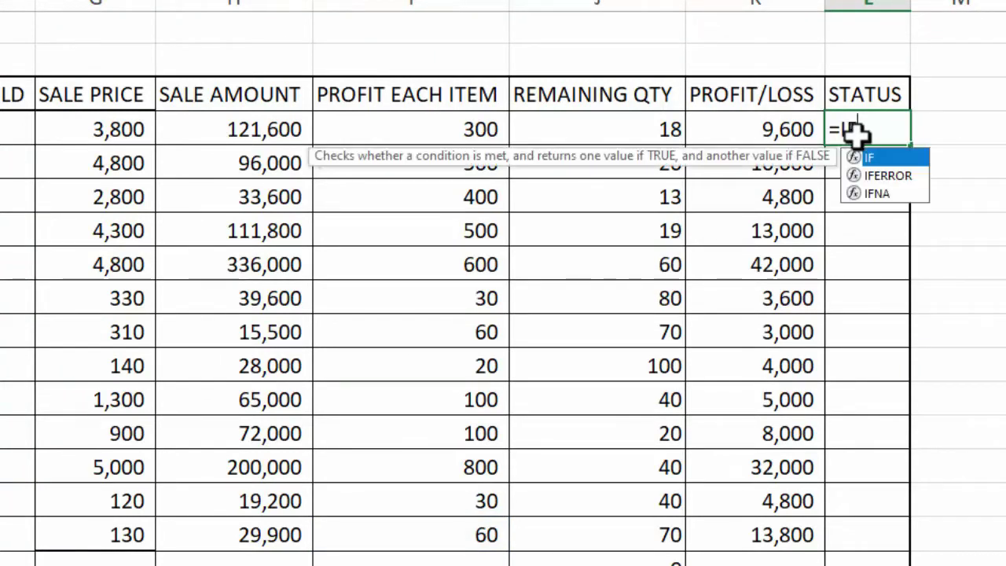
text(()
click(611, 129)
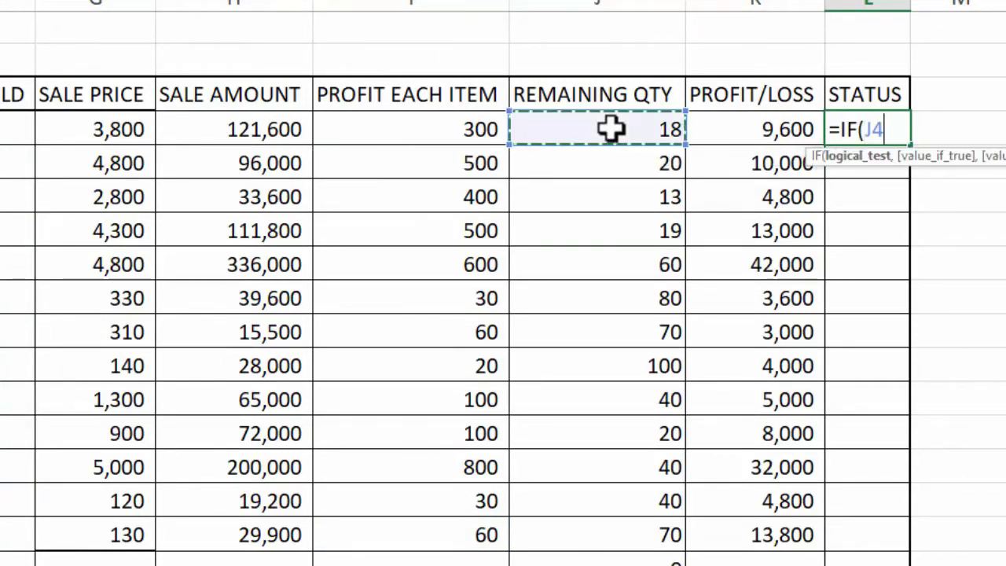
text(<)
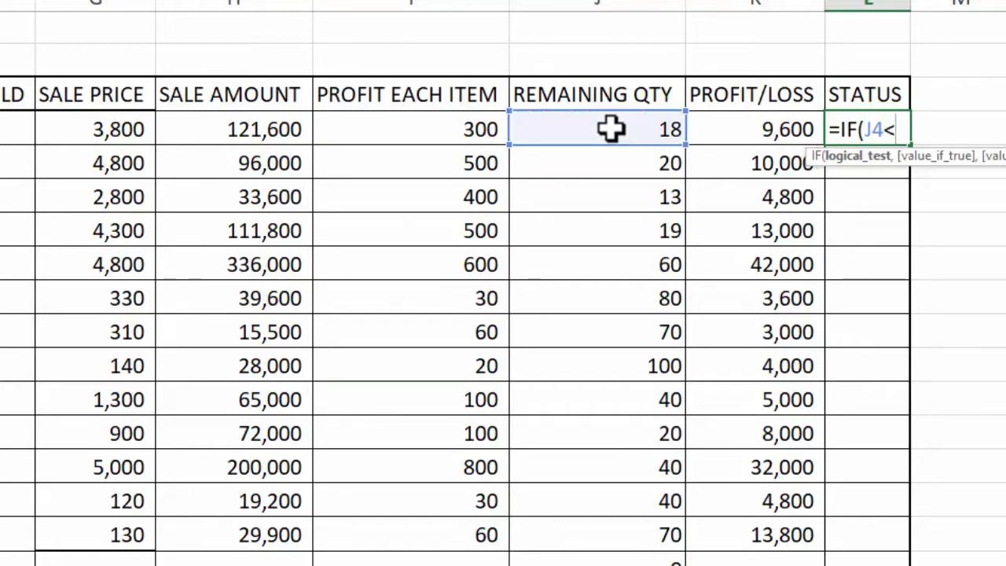
text(50,")
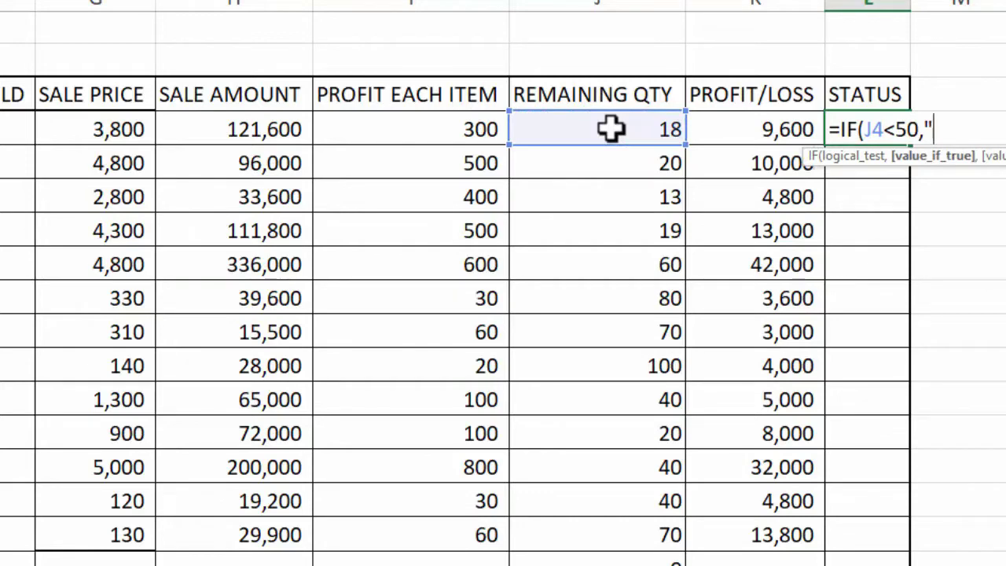
text(REORDER")
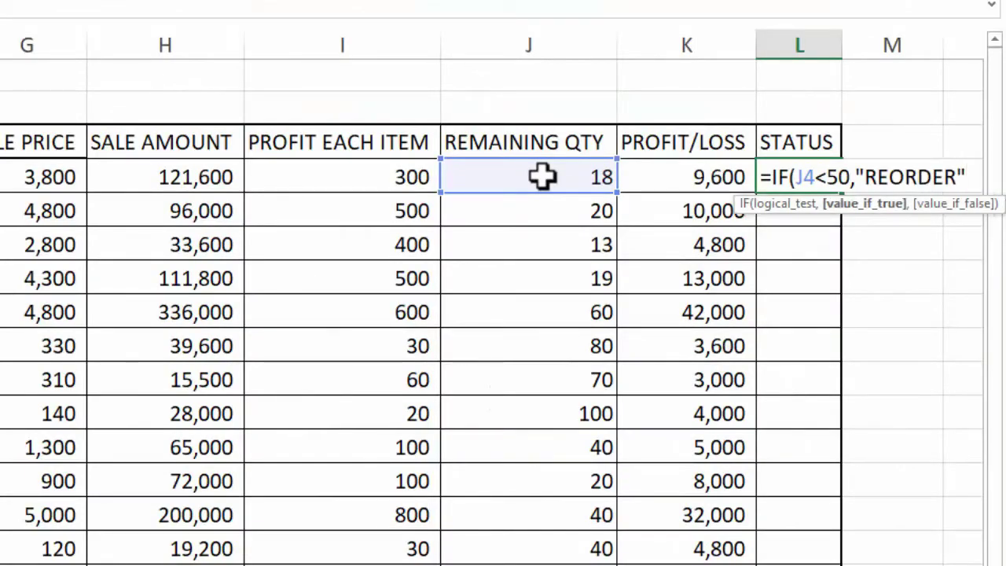
text(,)
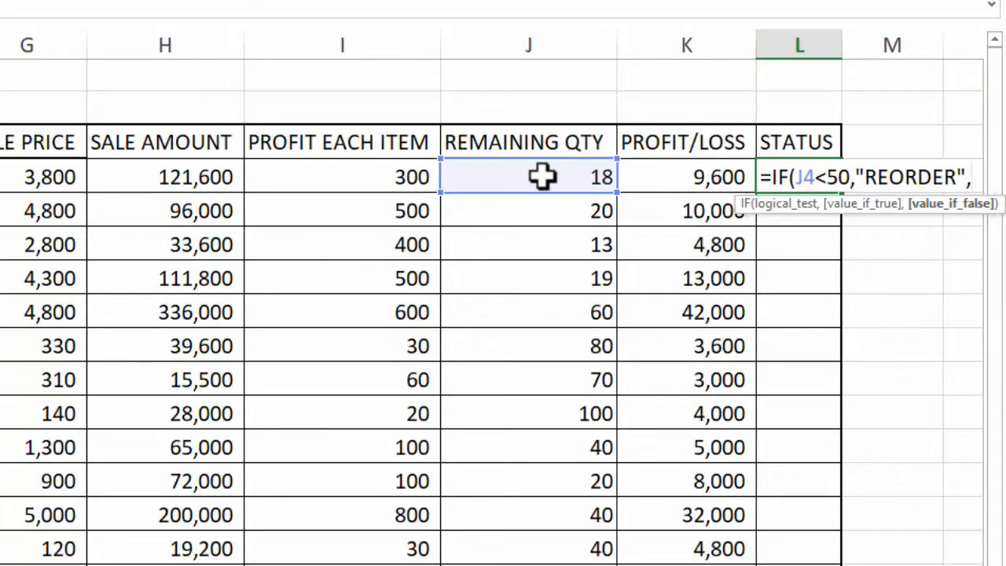
text("STOCK)
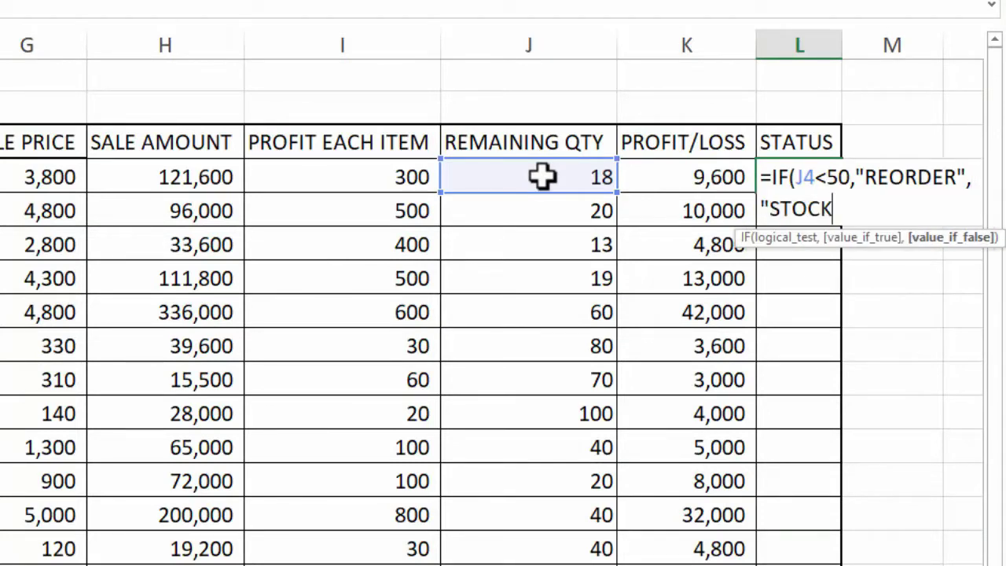
text( AVAILBLE")
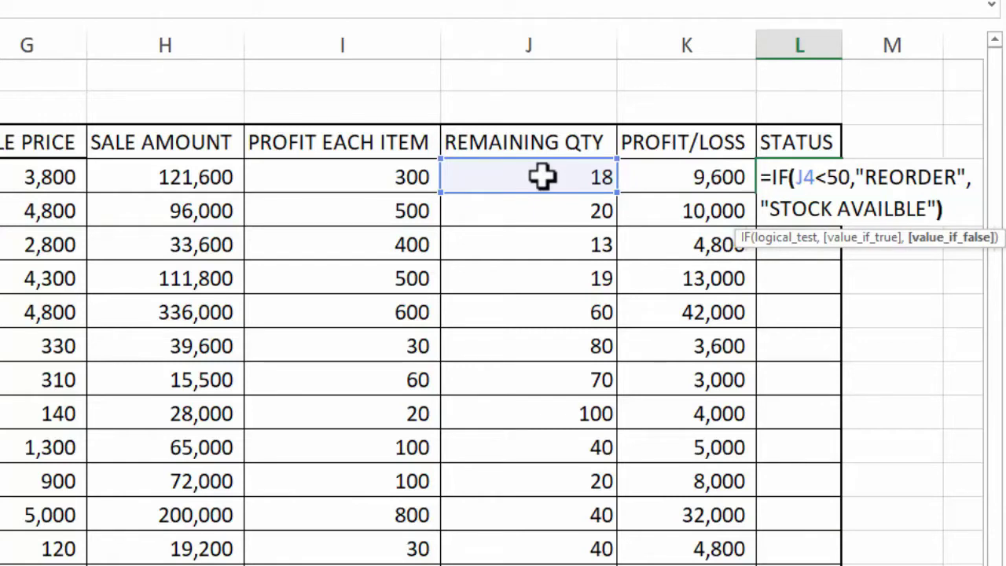
key(Return)
drag(842, 45, 858, 45)
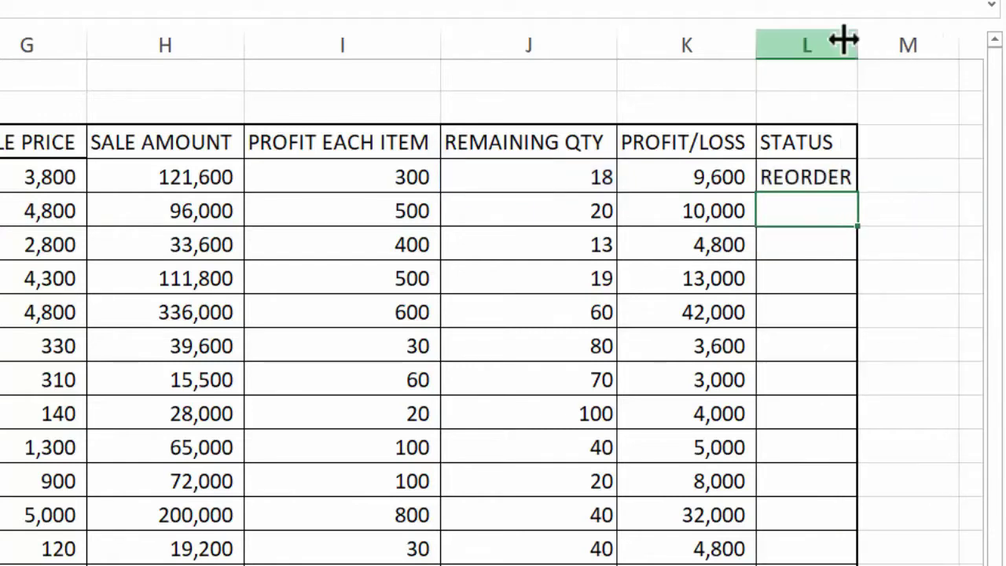
double_click(802, 179)
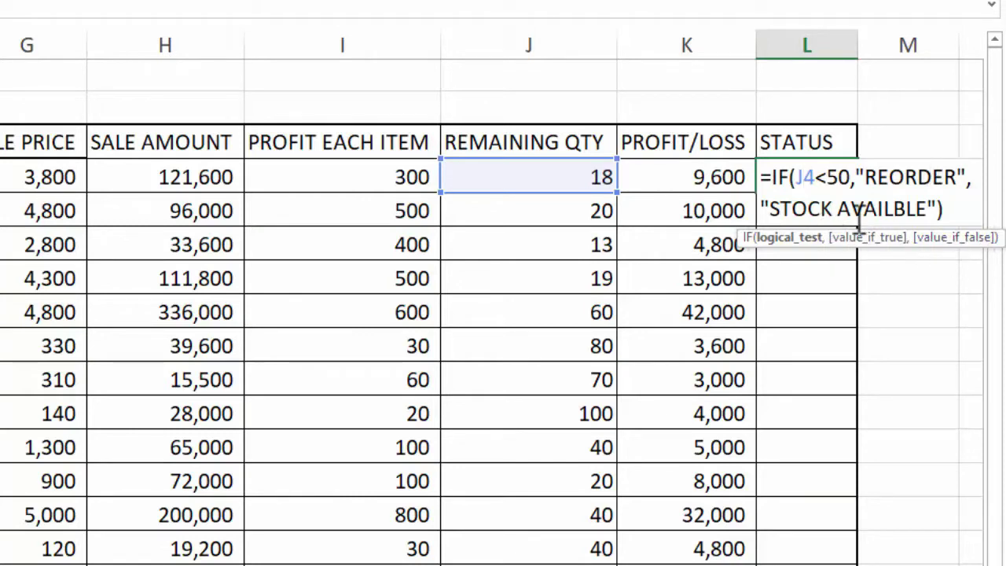
click(958, 203)
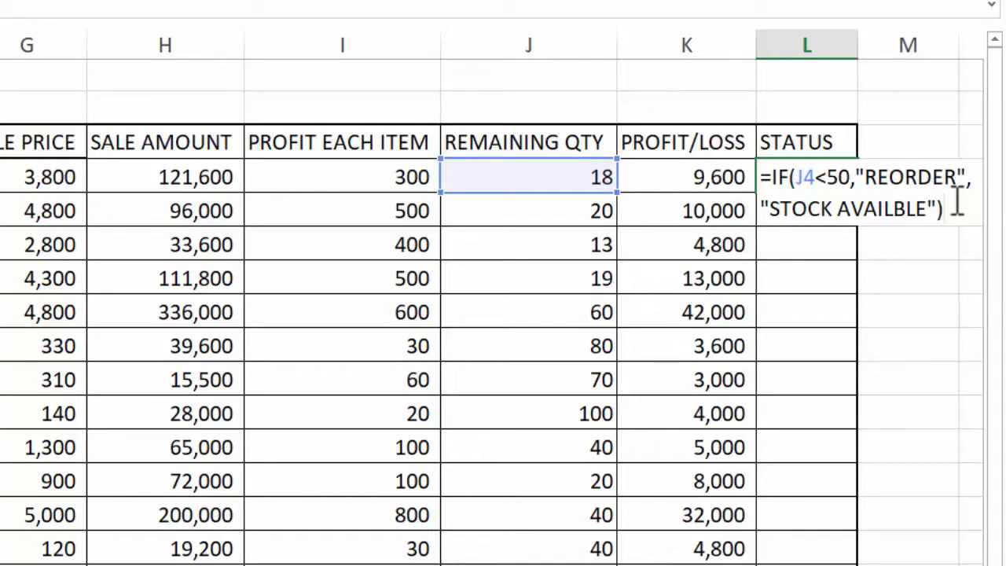
key(Return)
click(848, 180)
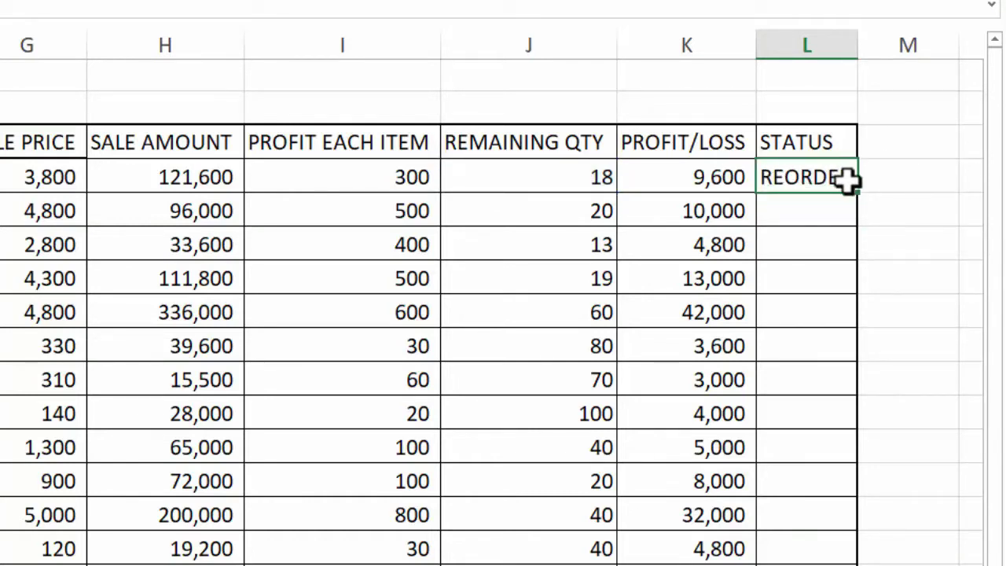
Fill the L4 status formula down column L, autofit the column, and select the status cells.
double_click(858, 193)
double_click(859, 41)
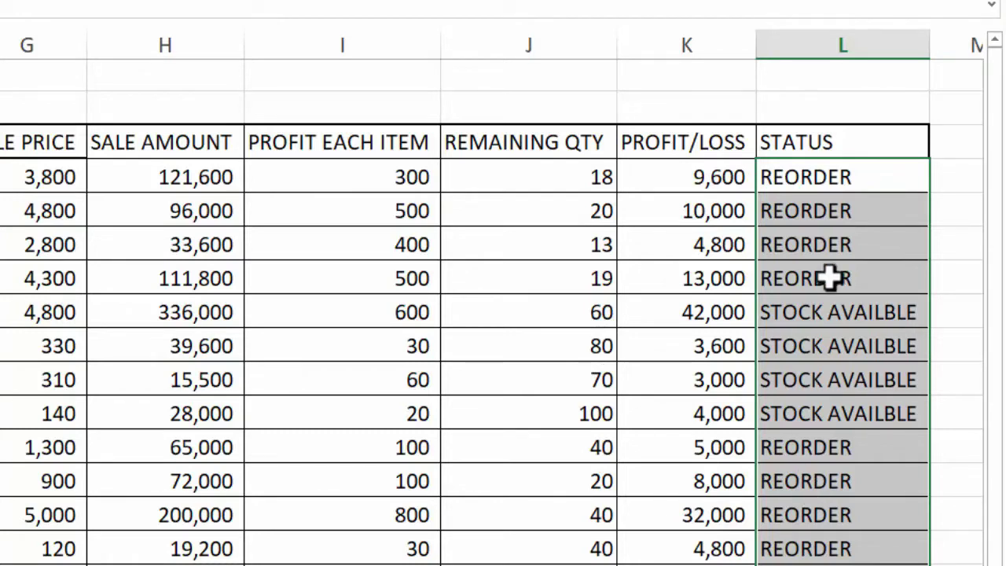
click(800, 168)
drag(801, 176, 802, 562)
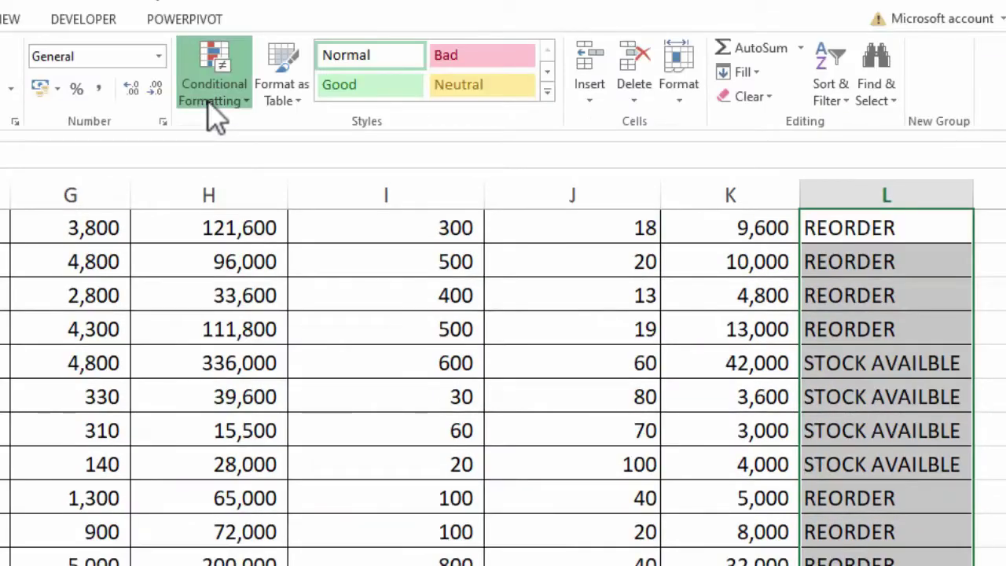
Create a new 'Format only cells that contain' rule matching the specific text REORDER.
click(214, 99)
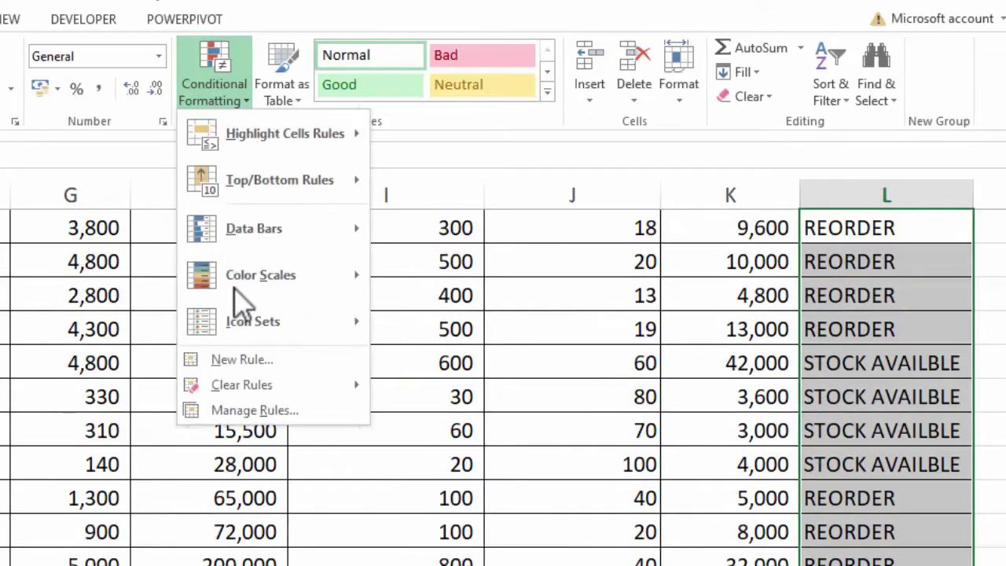
click(252, 364)
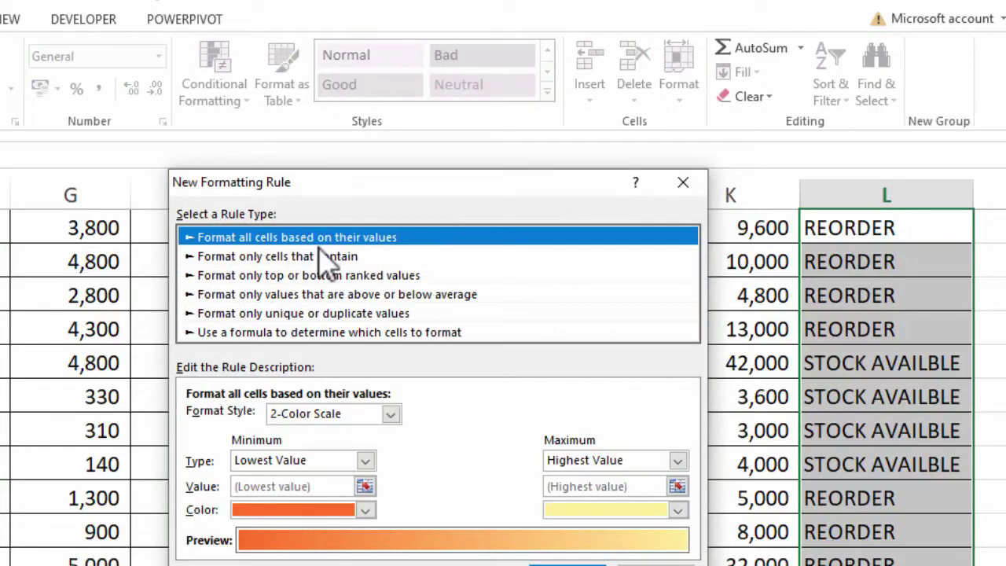
click(290, 257)
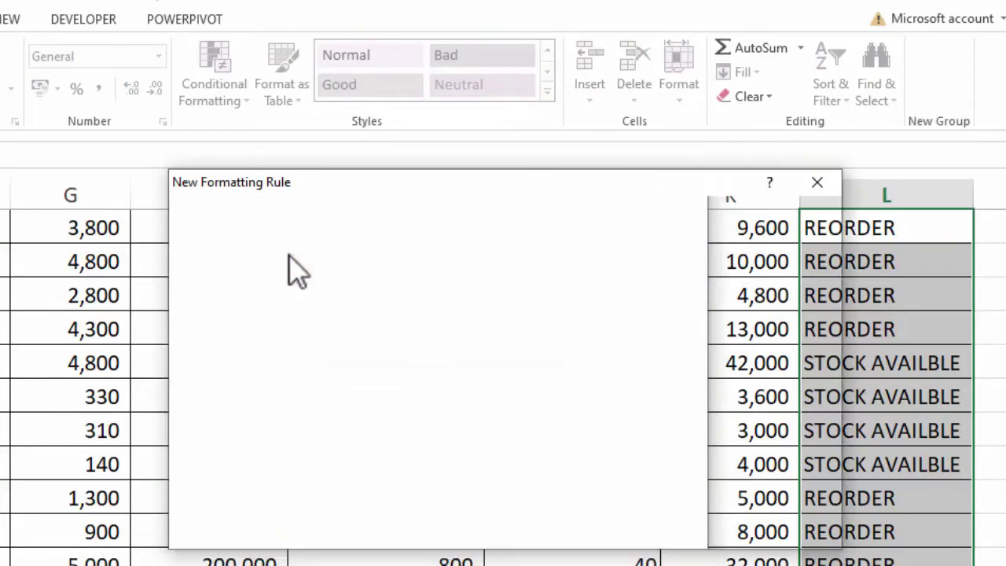
click(294, 418)
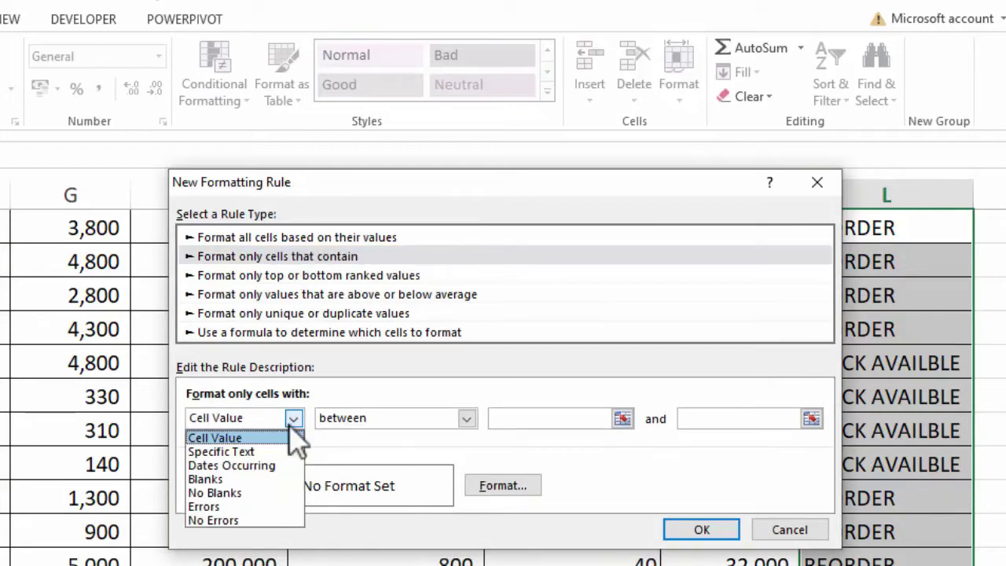
click(273, 453)
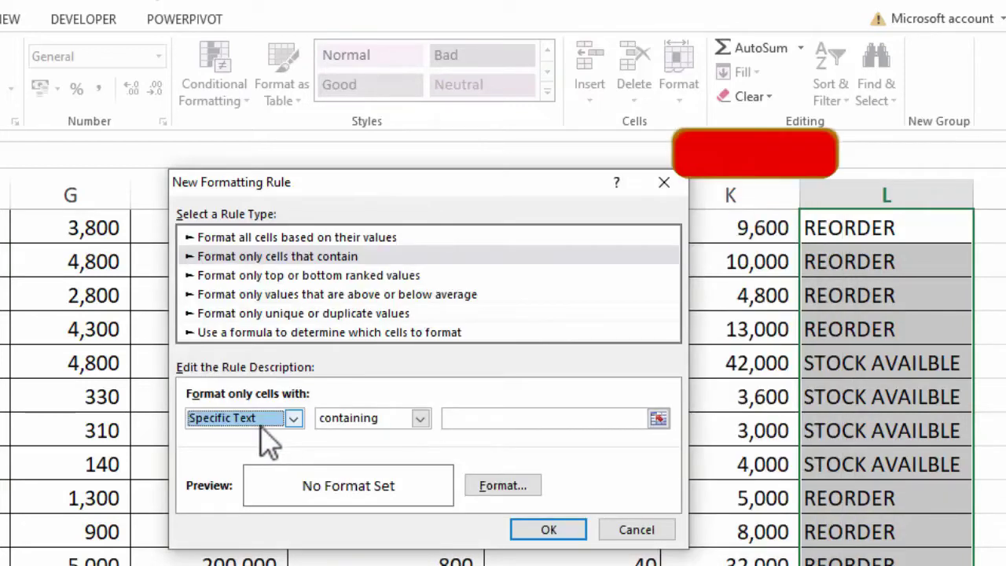
click(482, 419)
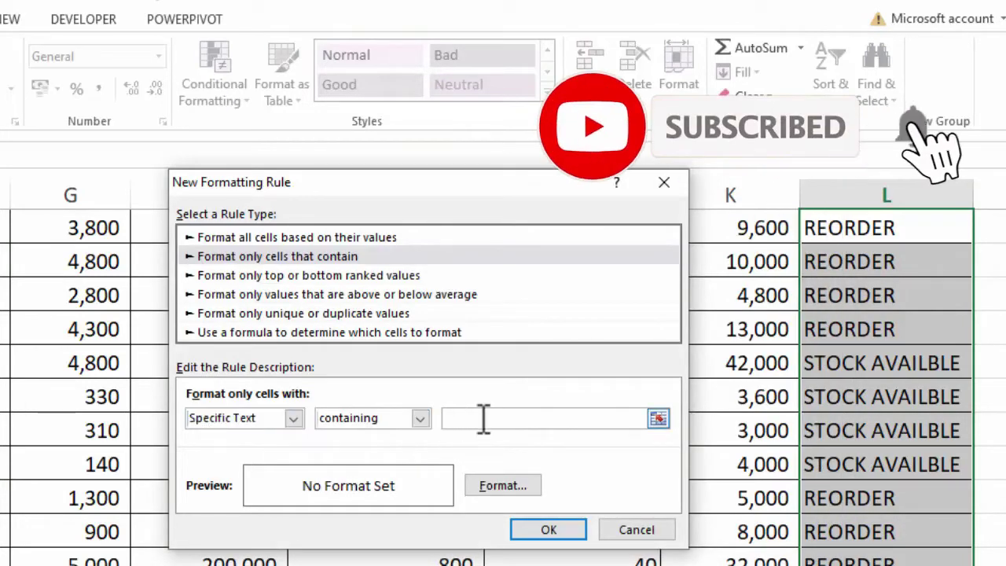
text(REORDER)
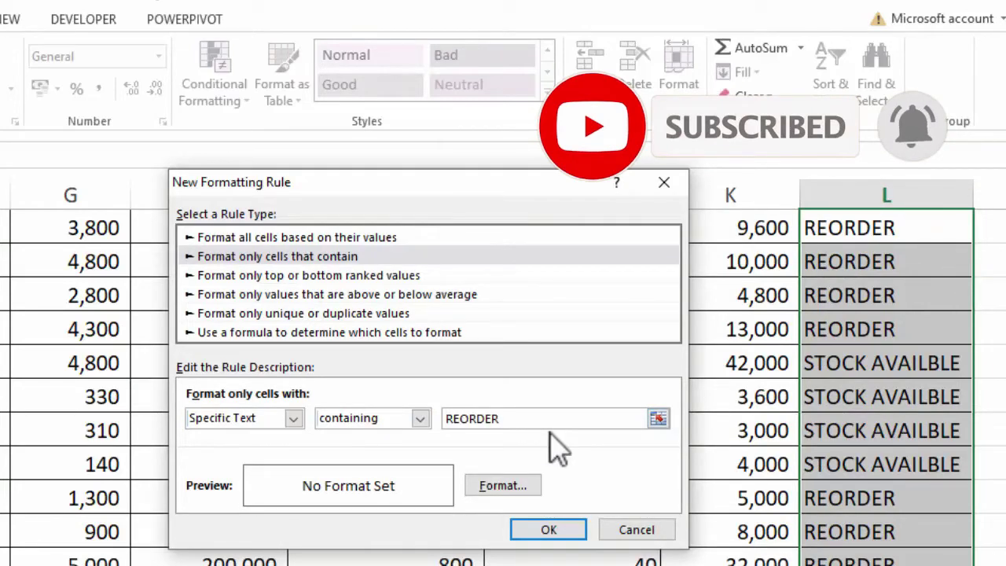
Give the REORDER rule a red fill and confirm it.
click(507, 486)
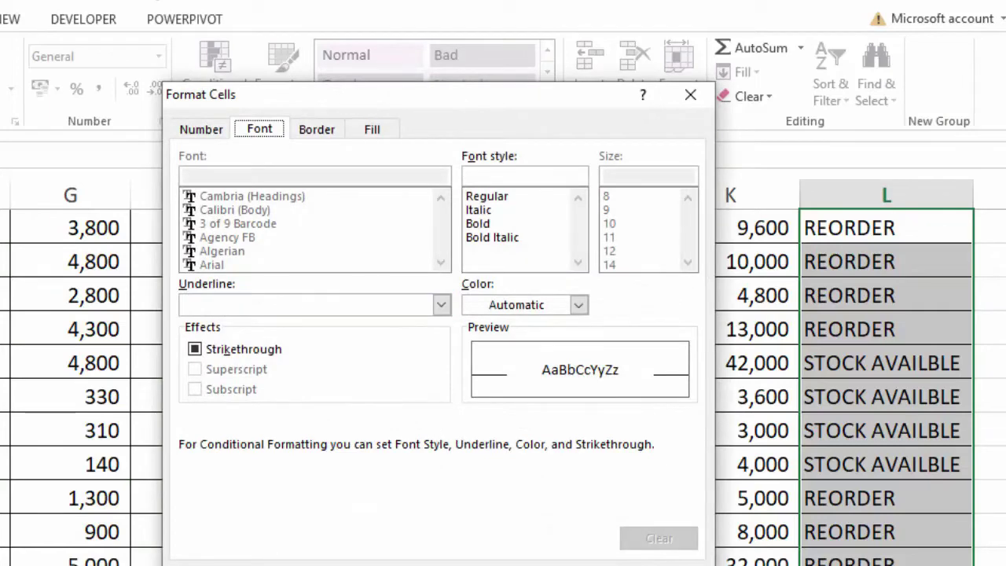
key(Escape)
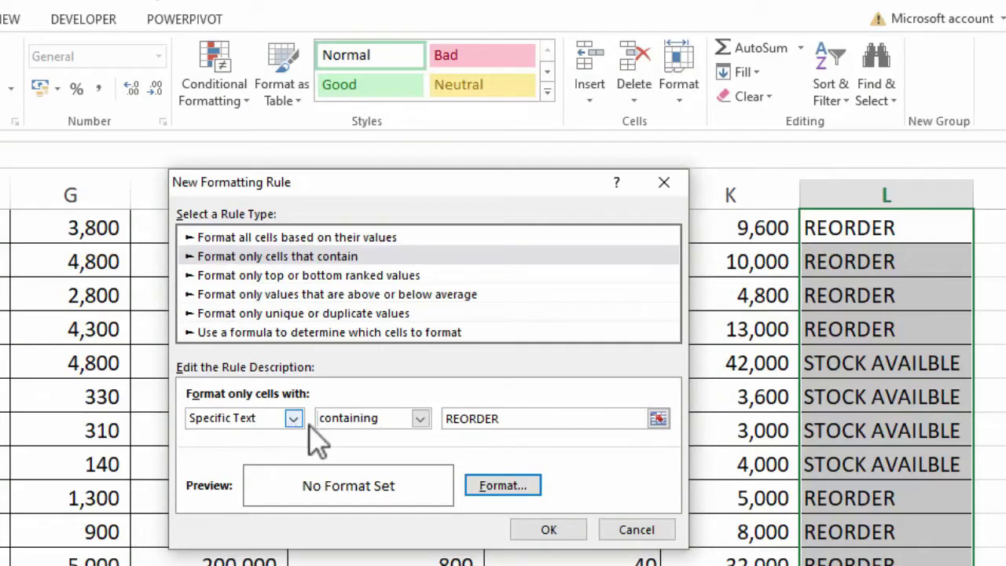
click(512, 485)
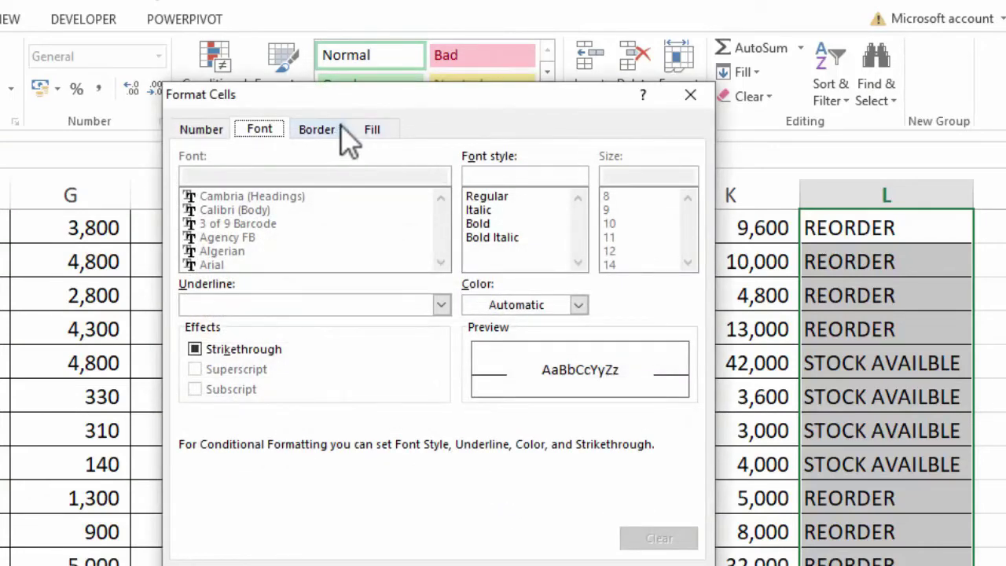
click(380, 130)
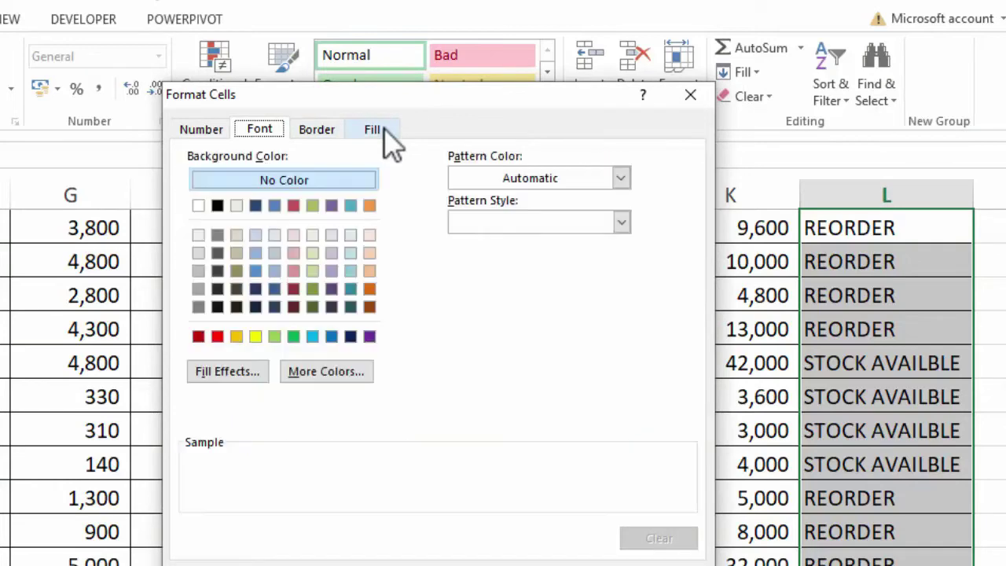
click(217, 336)
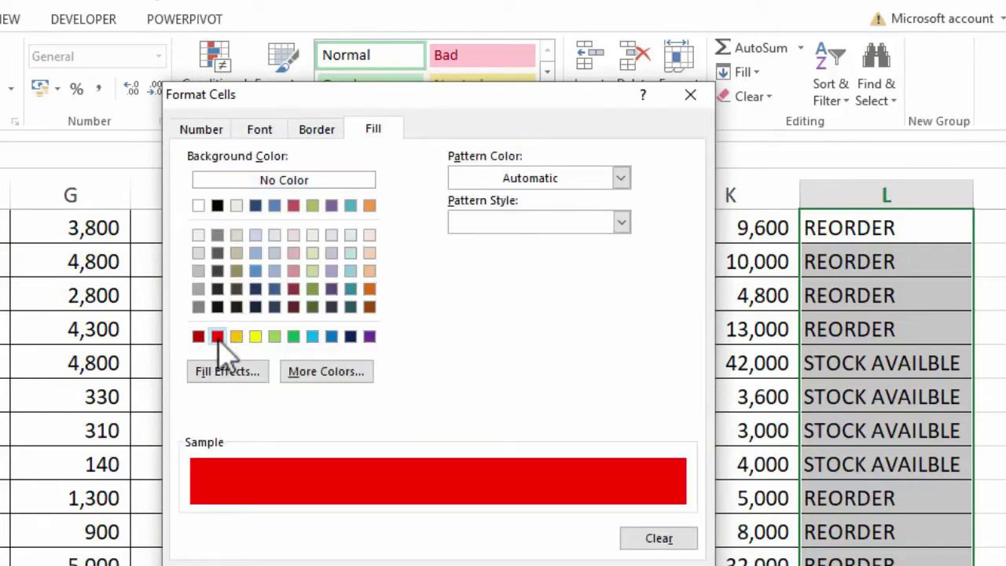
click(260, 130)
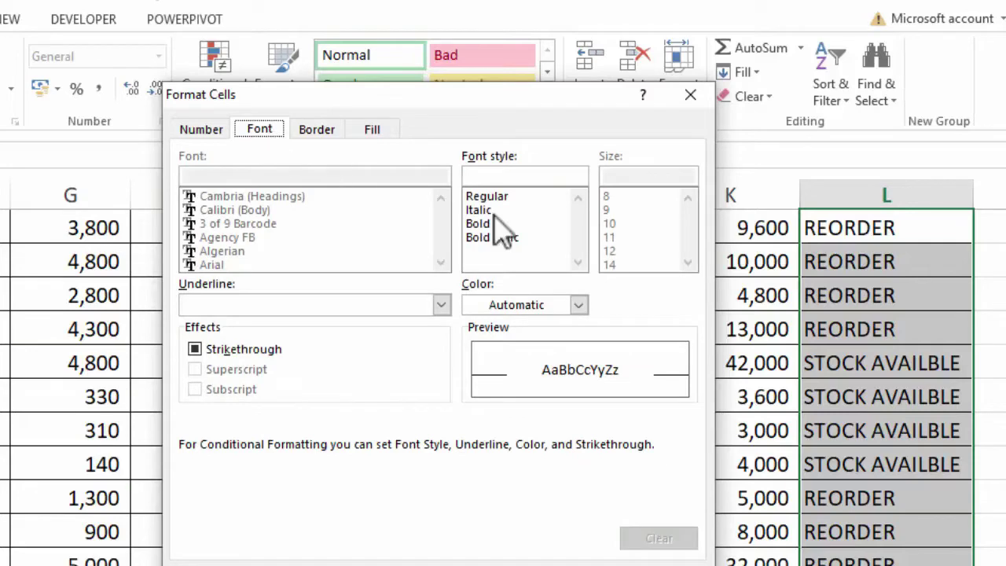
click(578, 306)
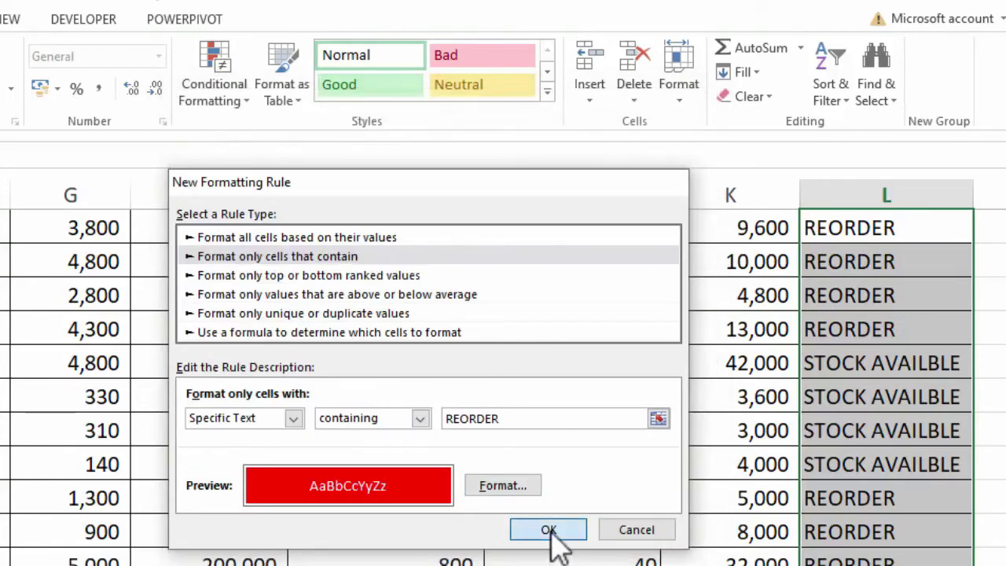
click(550, 530)
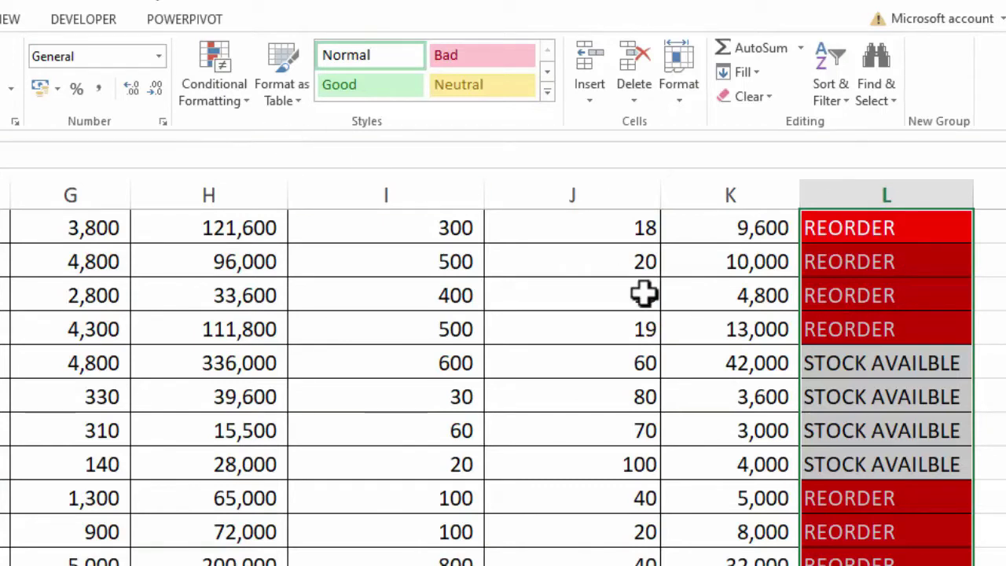
Create another specific-text rule matching cells that contain VAILABLE.
click(197, 105)
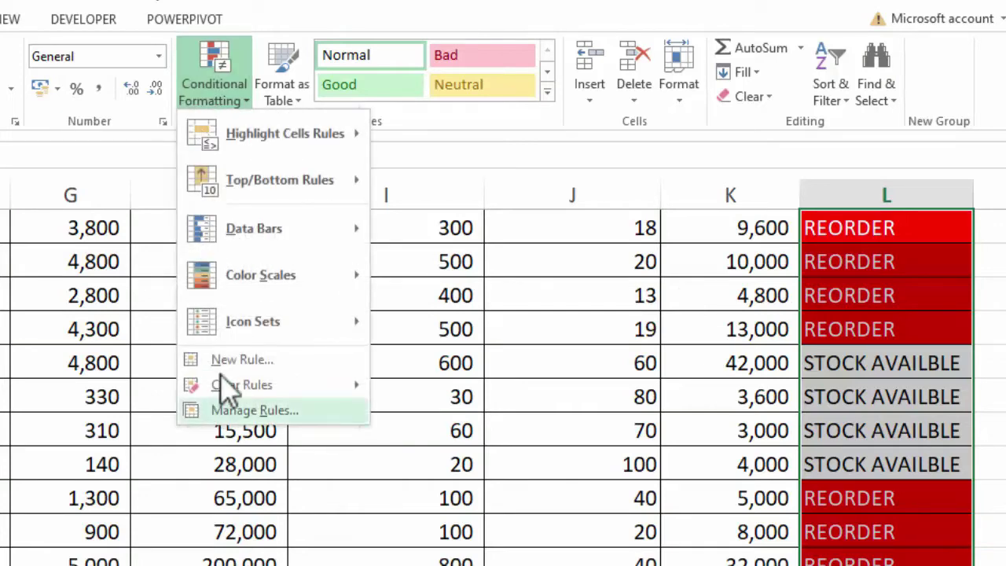
mouse_move(234, 340)
click(242, 360)
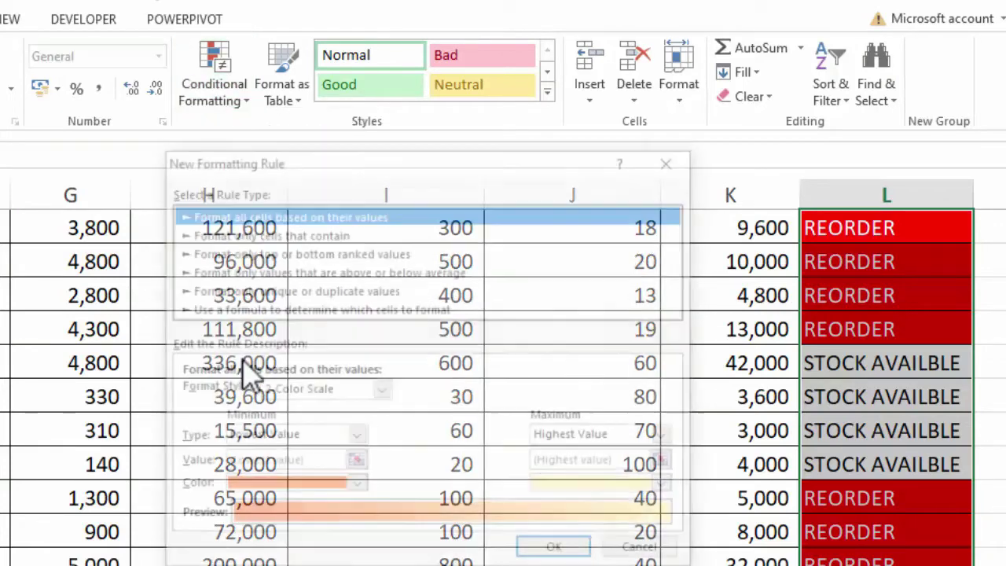
click(292, 235)
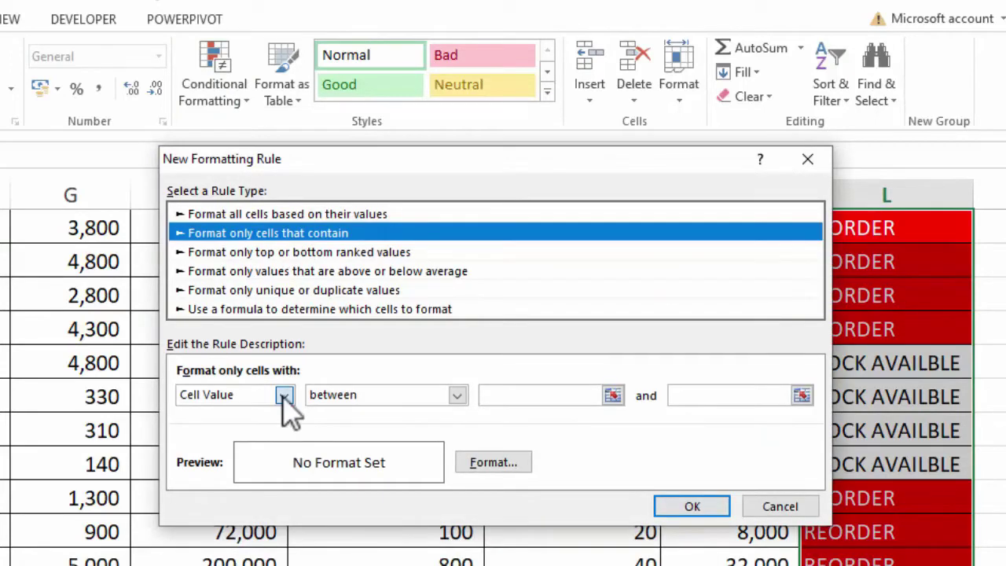
click(284, 396)
click(236, 428)
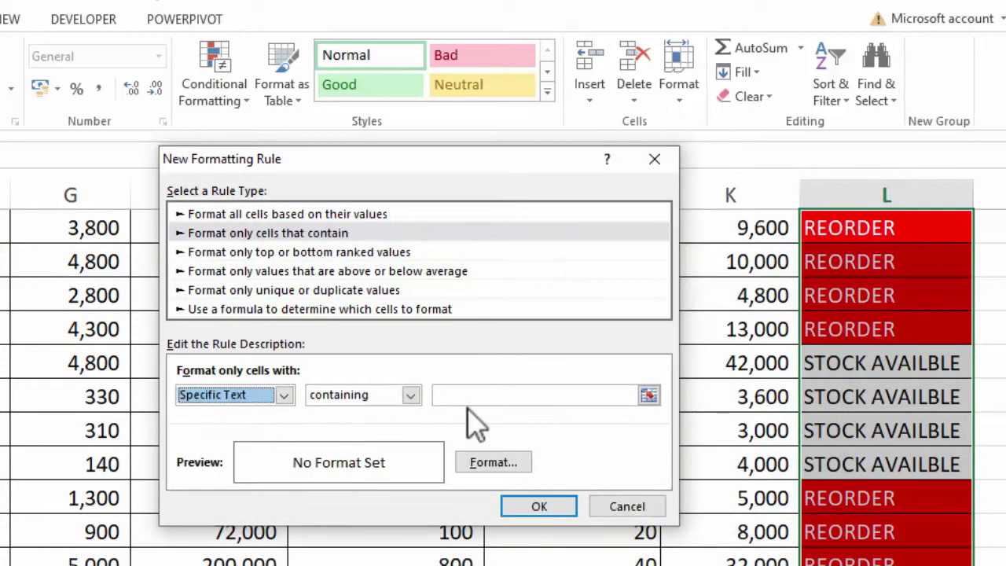
click(469, 397)
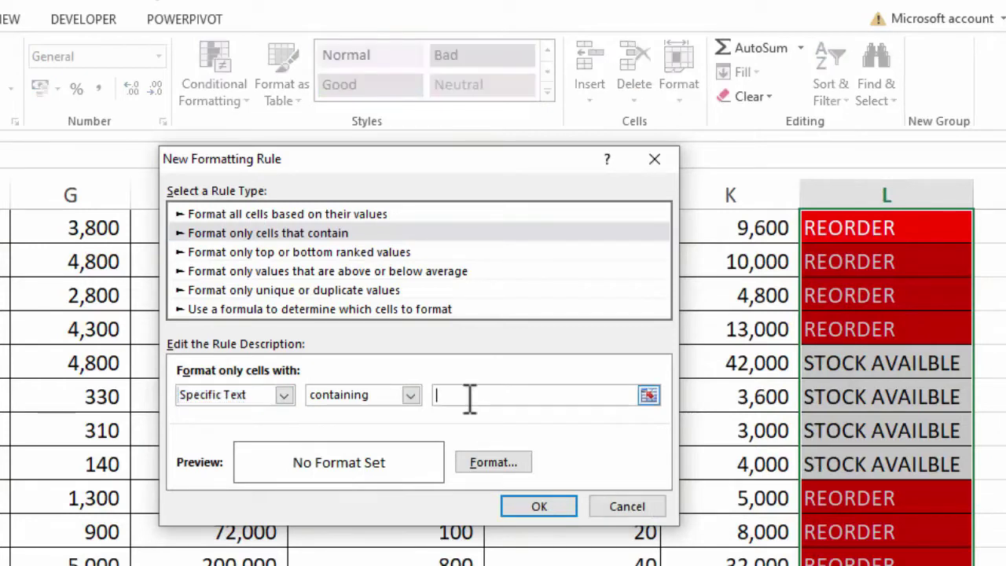
text(STOCK AVA)
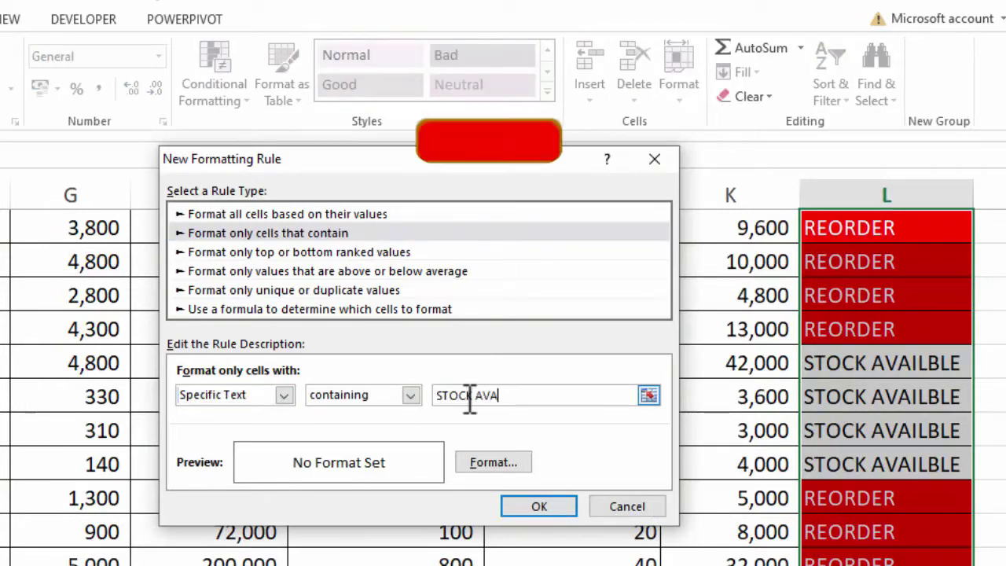
text(ILABLE)
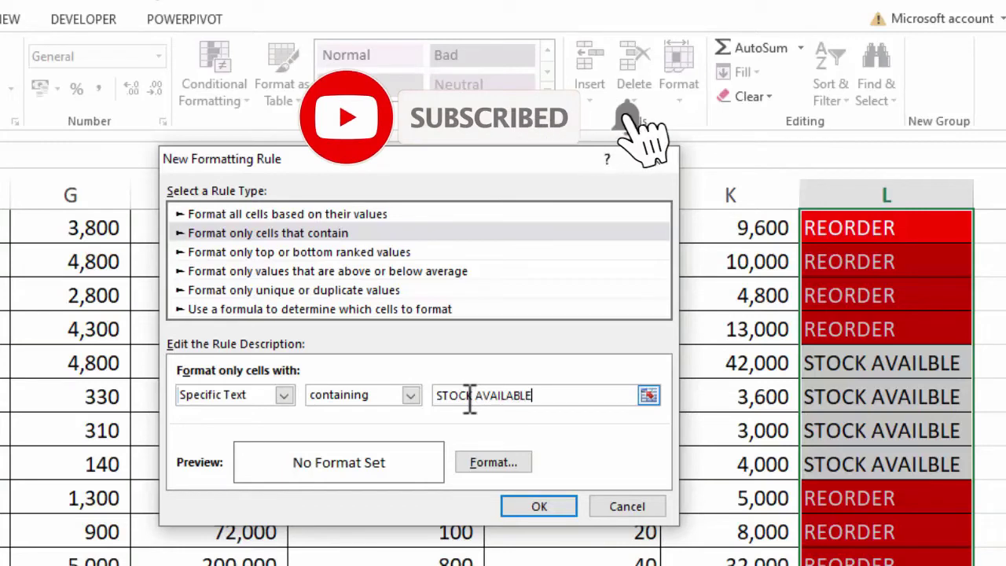
Format the VAILABLE rule with a yellow fill and black text, and confirm it.
click(493, 464)
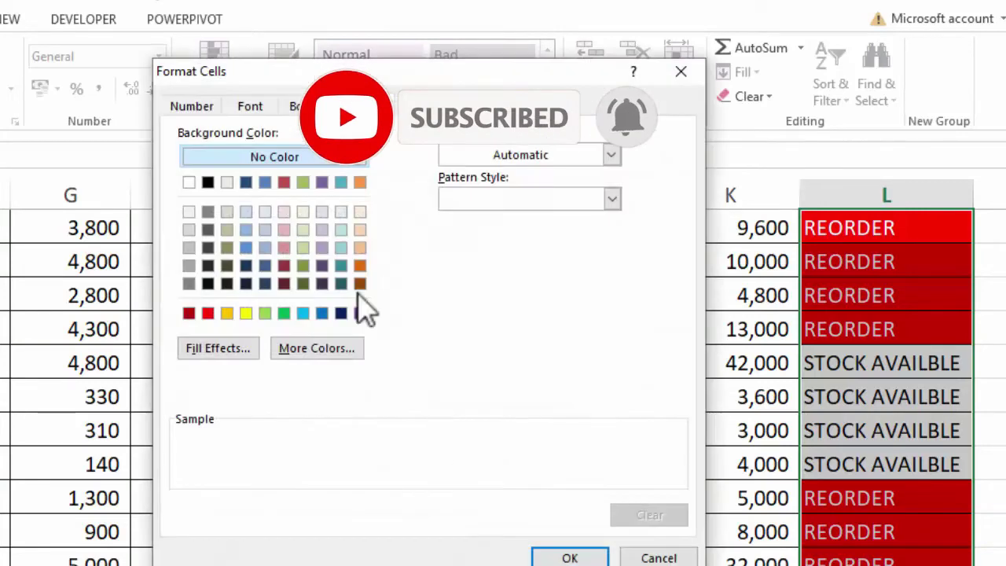
click(209, 315)
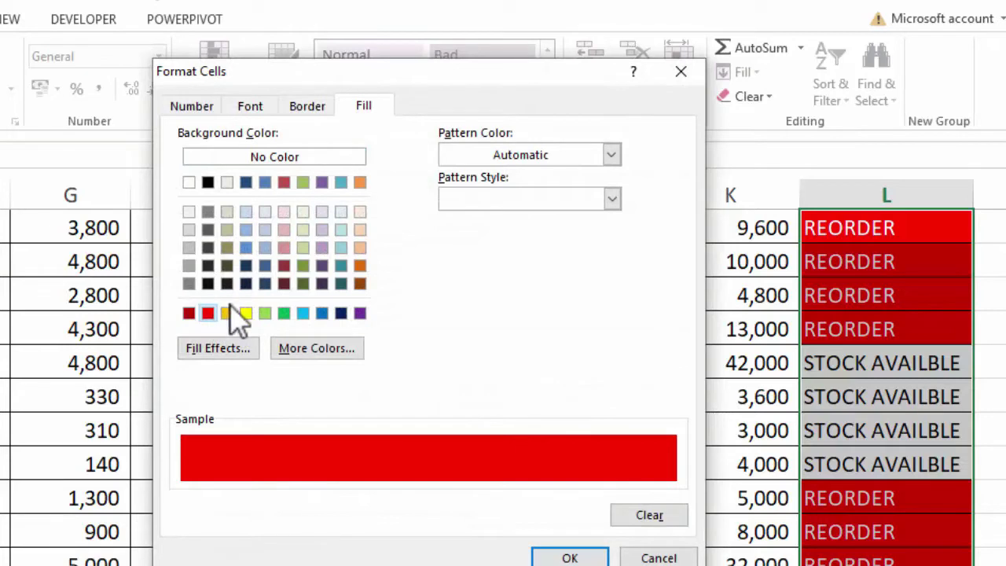
click(245, 313)
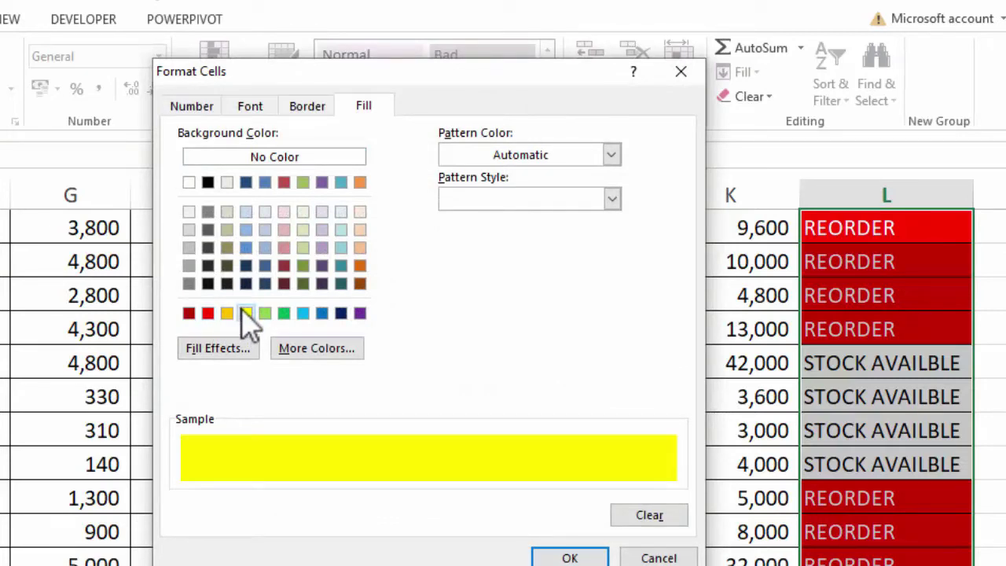
click(255, 106)
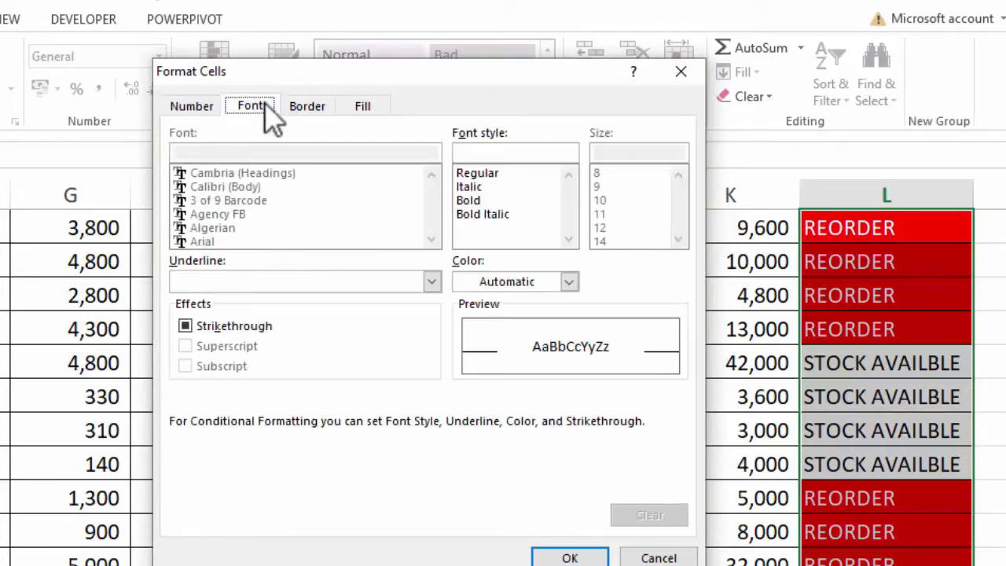
click(568, 282)
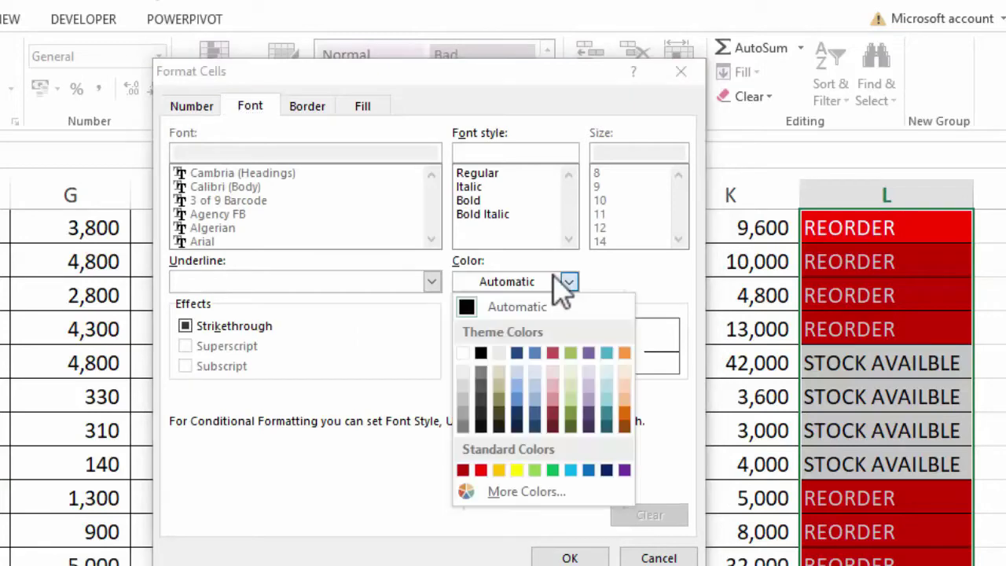
click(479, 354)
click(582, 556)
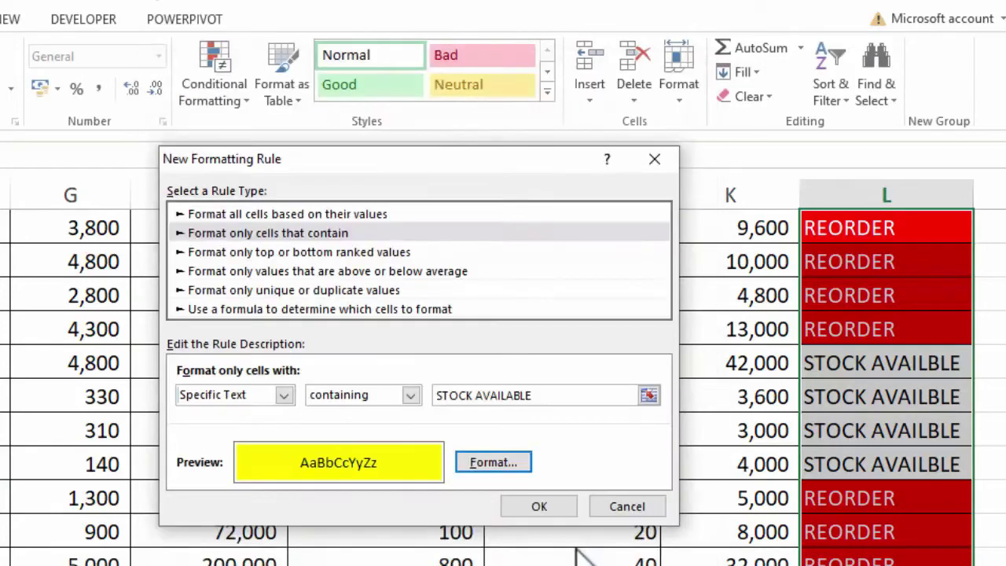
click(545, 503)
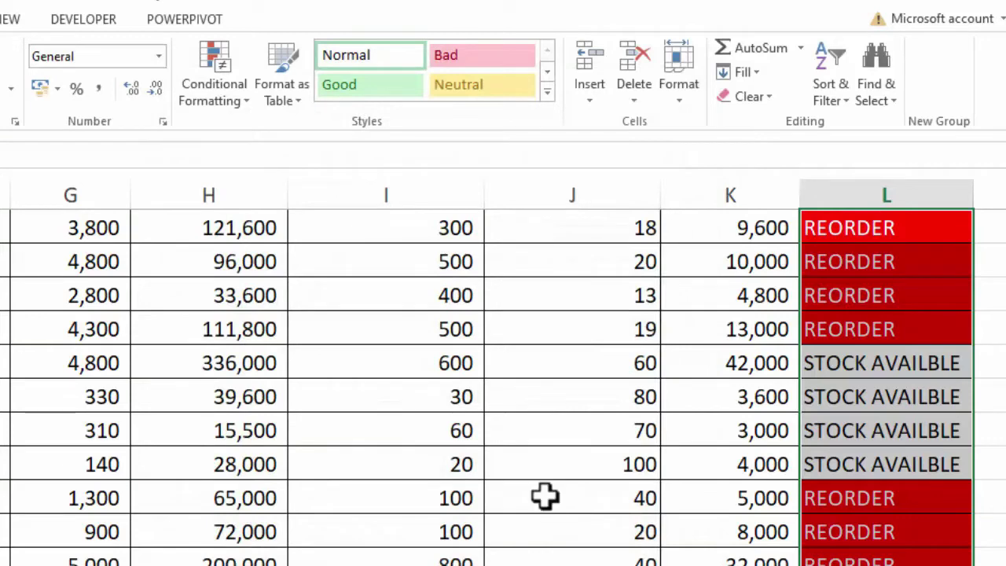
Begin editing the bottom STATUS cell to fix its spelling.
scroll(787, 385, up, 1)
scroll(856, 336, down, 3)
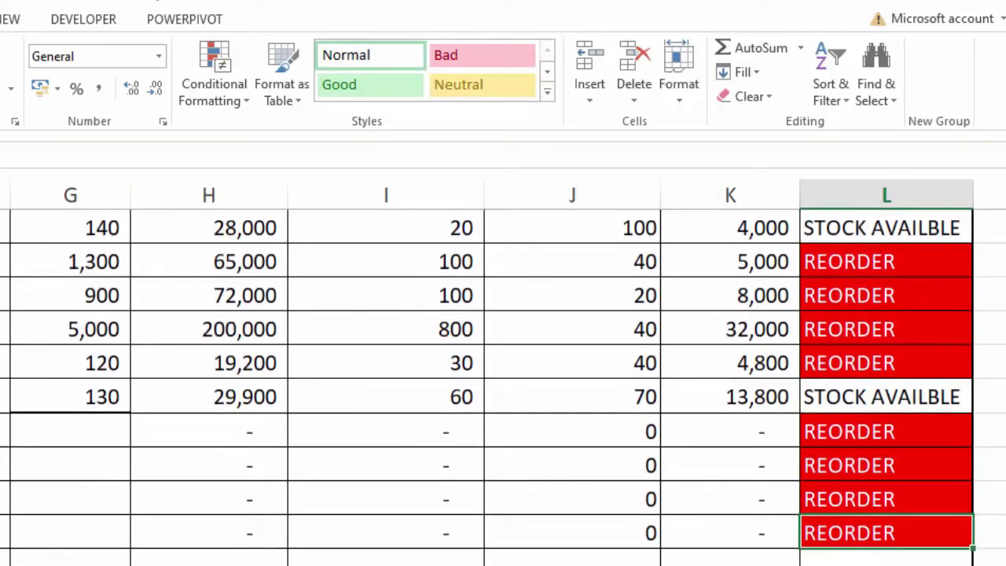
key(F2)
Insert the missing A into STOCK AVAILBLE in the bottom STATUS cell and the L4 formula.
text('STOCK AVAILABLE)
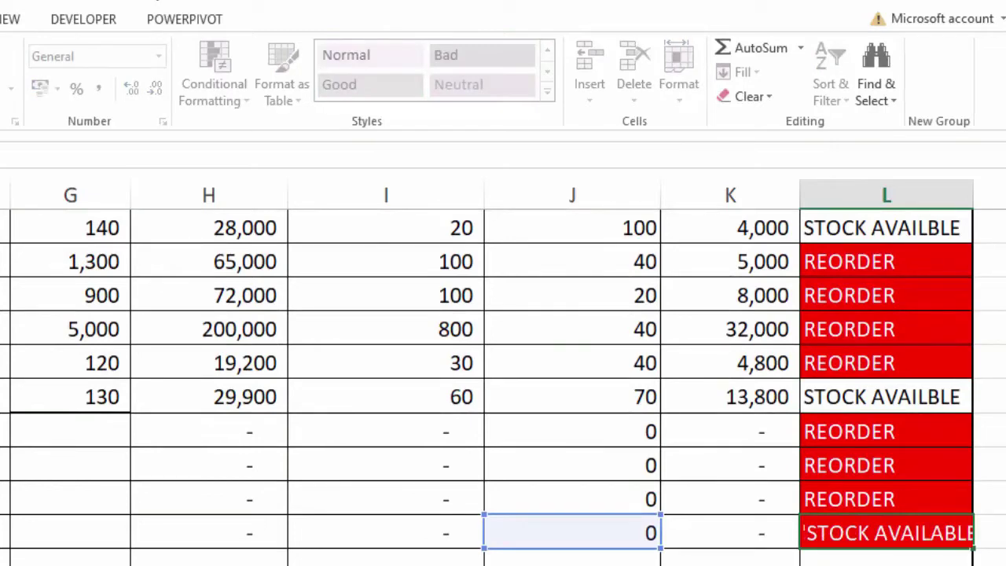
key(Return)
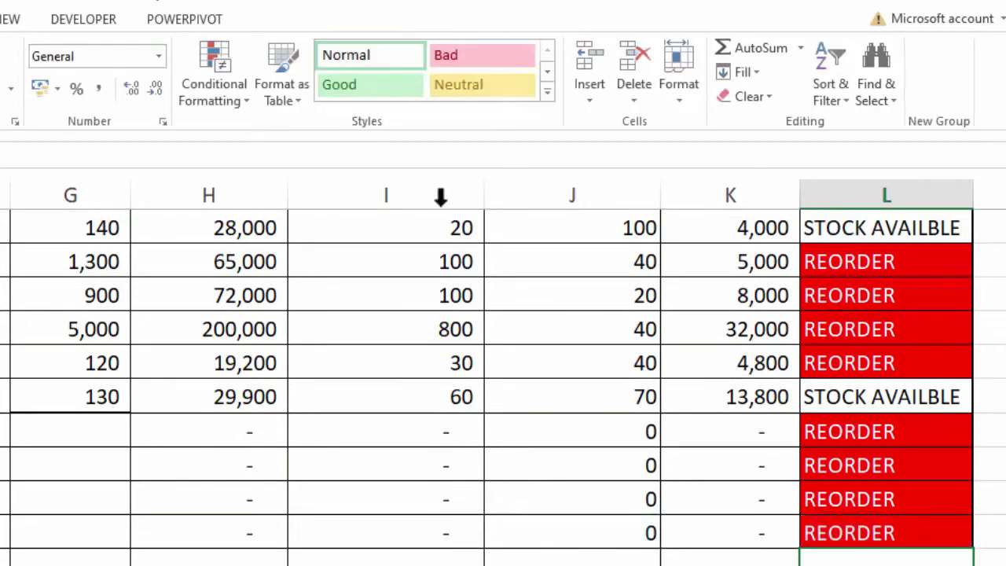
scroll(931, 358, up, 3)
double_click(930, 330)
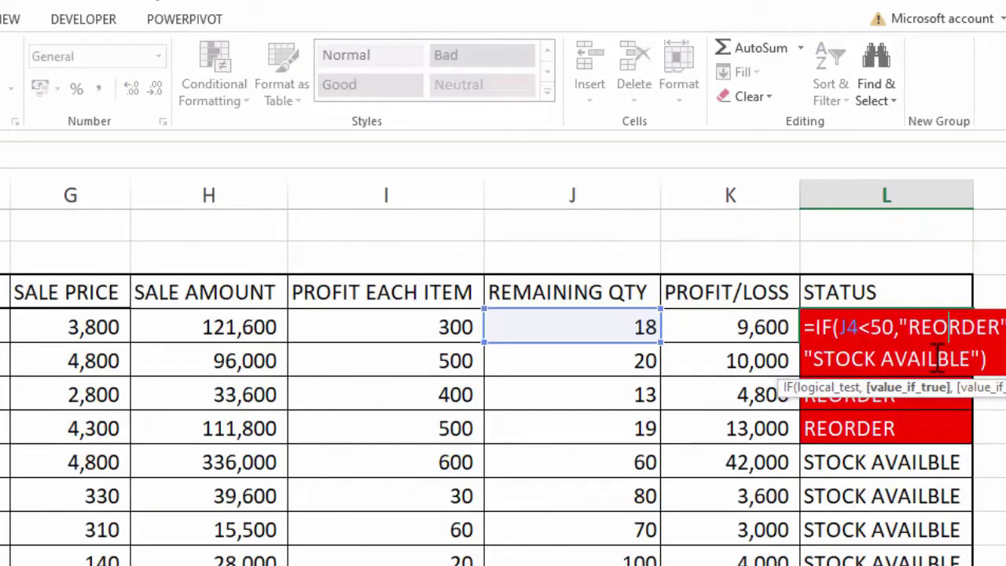
click(939, 357)
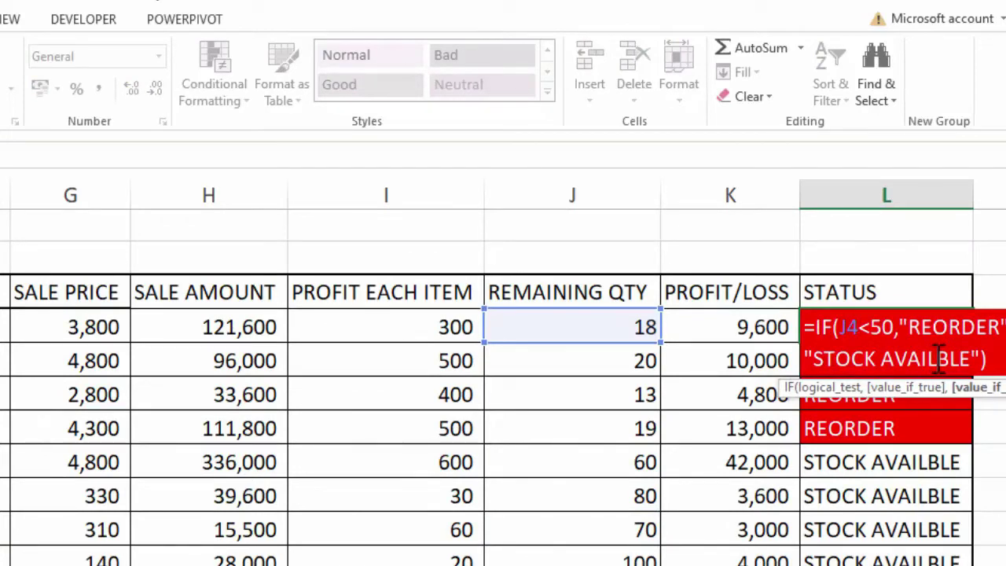
text(A)
click(1002, 363)
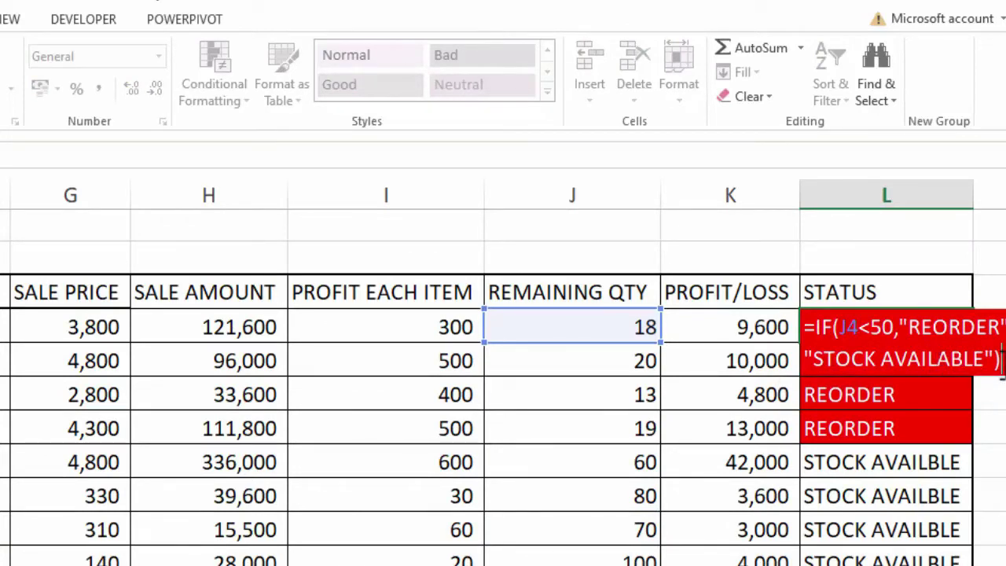
key(Return)
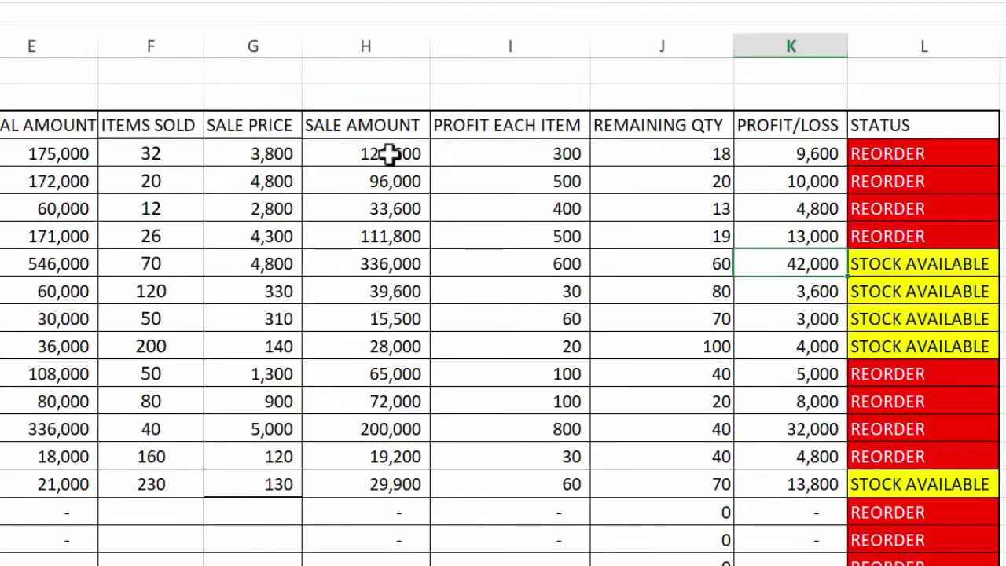
Set the first ITEMS SOLD value to 20, try 0, then undo back to 20.
click(177, 157)
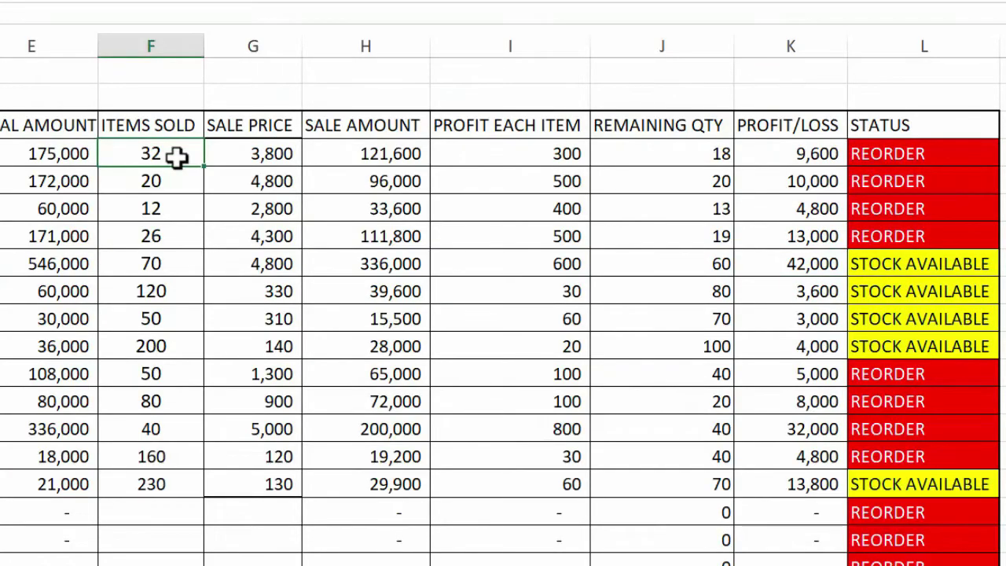
text(20)
key(Tab)
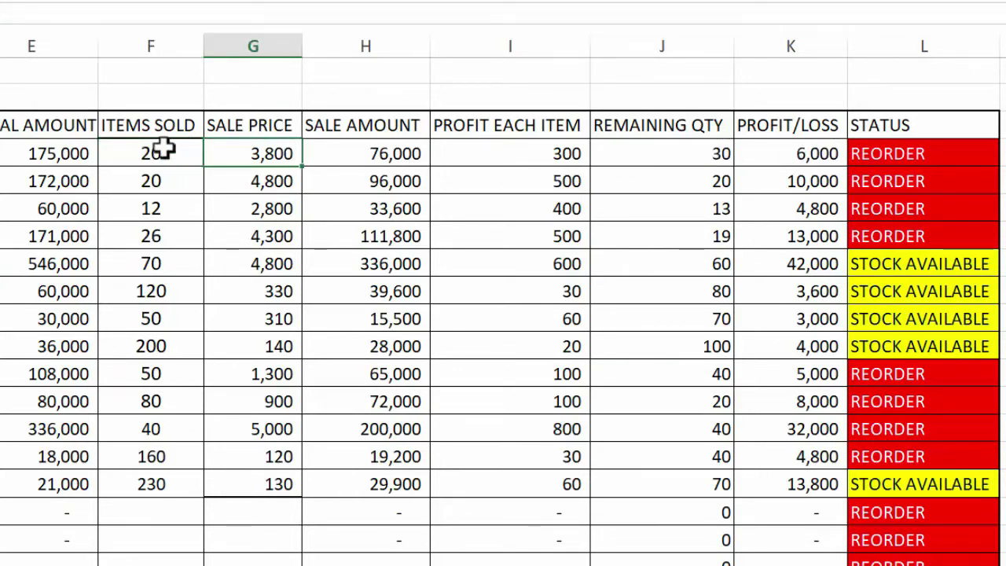
click(162, 148)
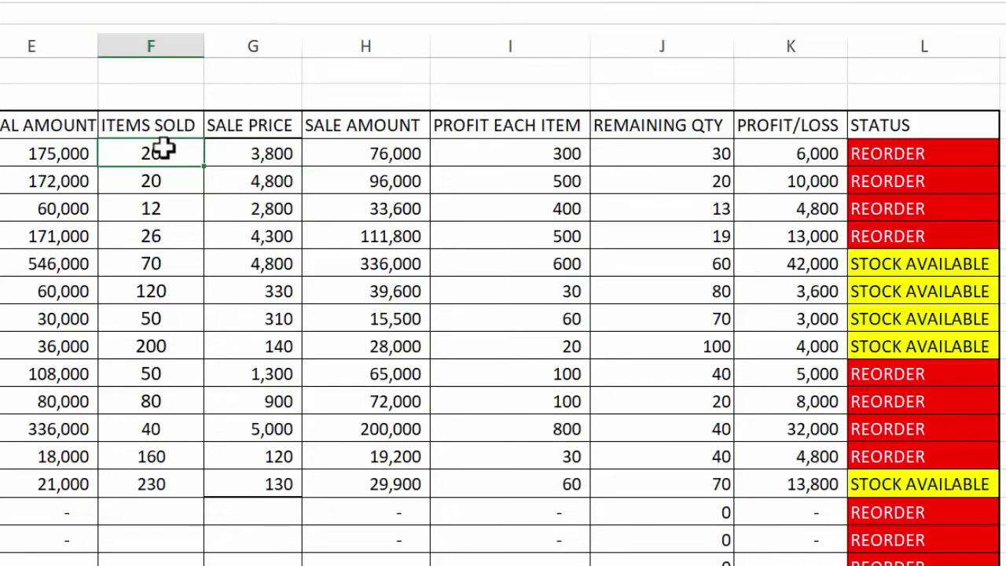
text(0)
key(Return)
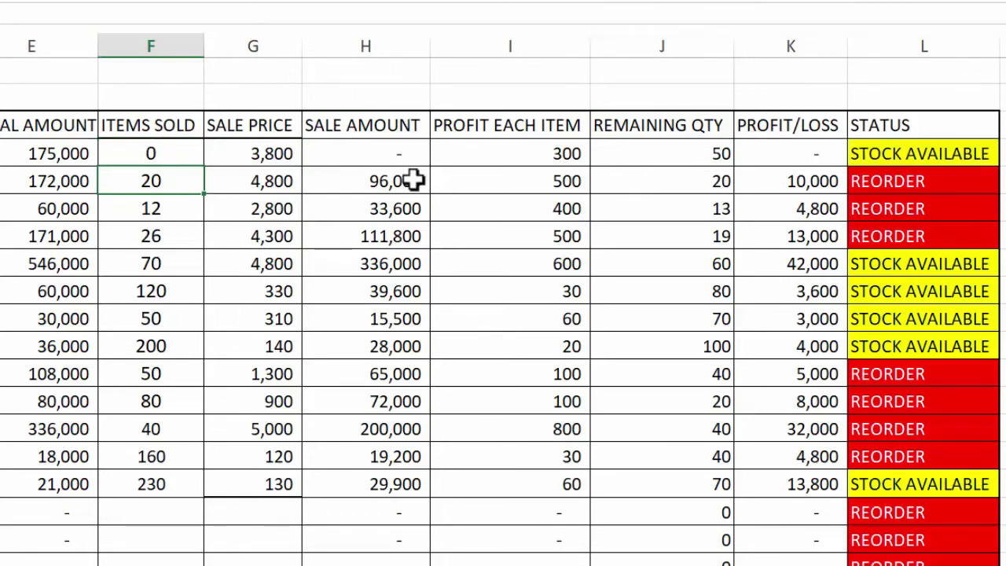
key(ctrl+z)
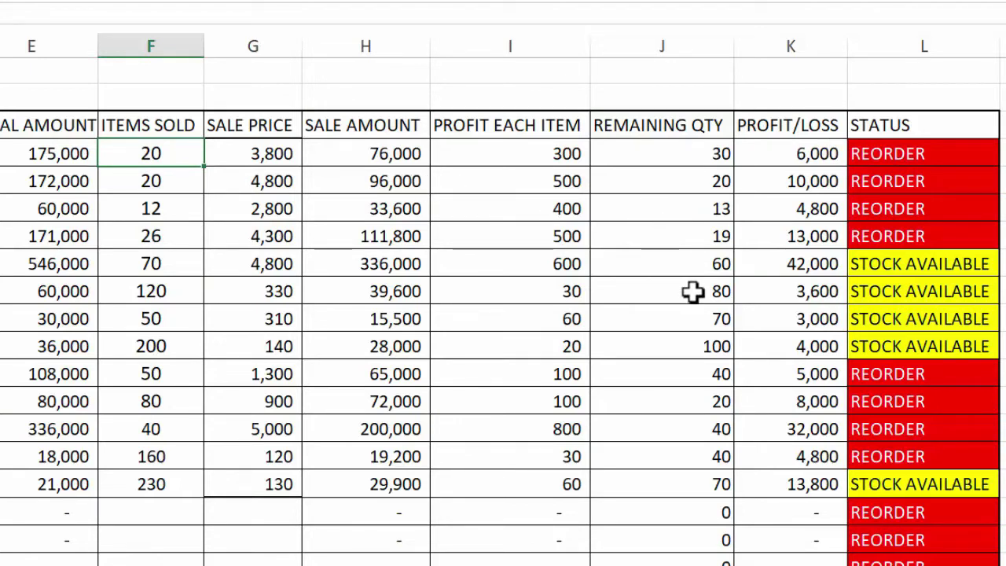
Change the ITEMS SOLD value of 120 to 160 and adjust the header row height.
click(182, 290)
text(1)
key(Return)
click(179, 291)
text(160)
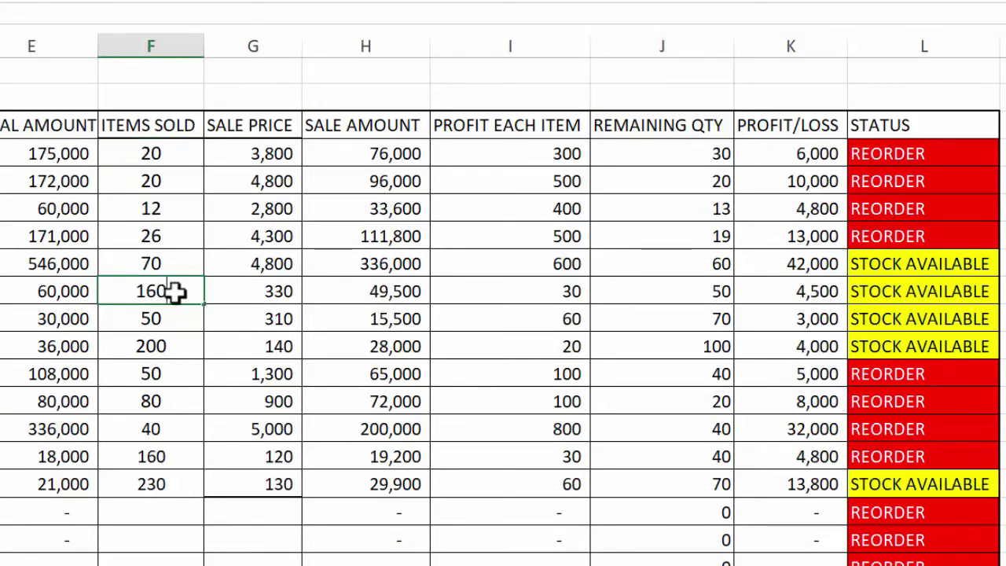
key(Return)
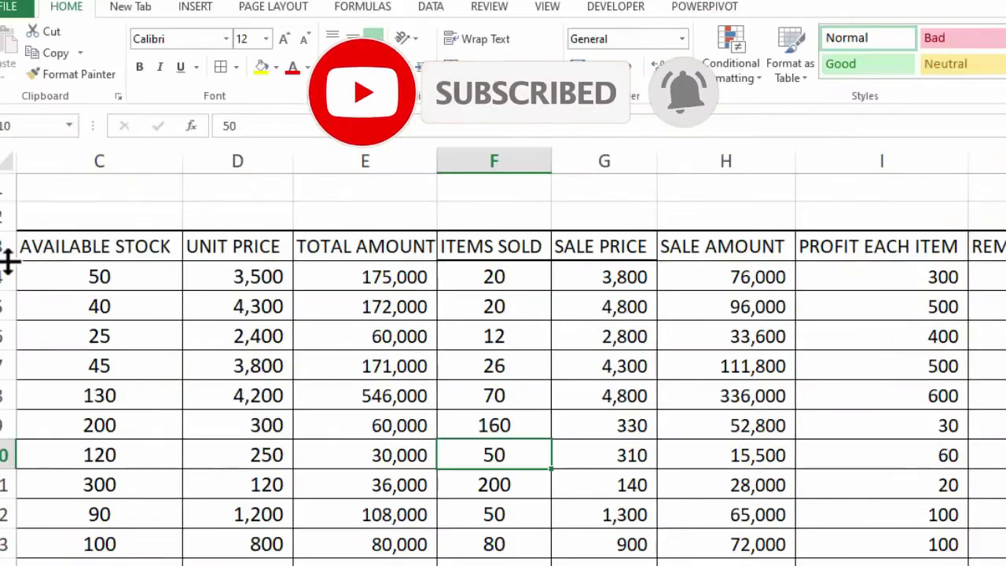
drag(9, 263, 8, 273)
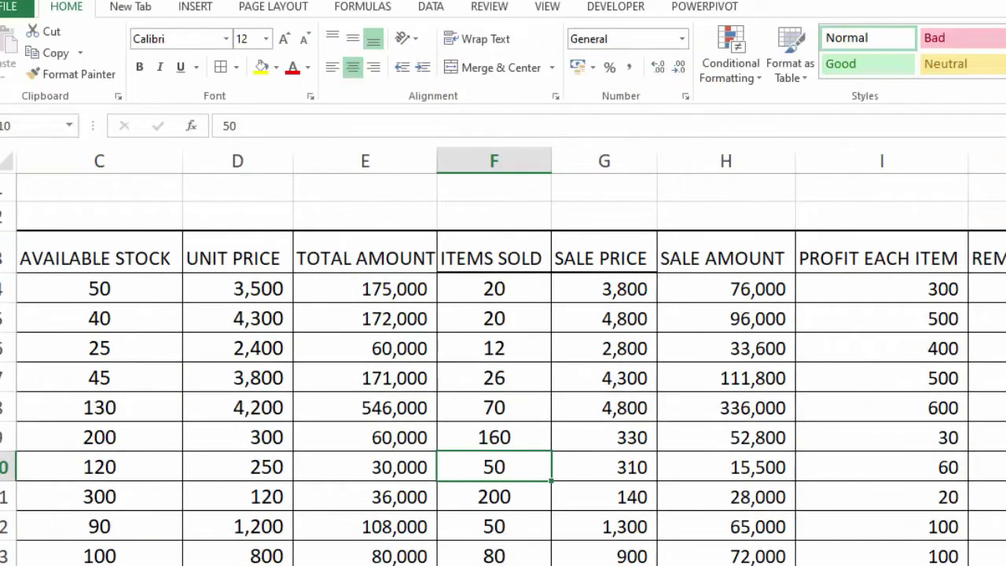
Auto-fit column A and give the header row a dark blue fill with white, centred text.
scroll(366, 490, left, 3)
drag(107, 160, 107, 161)
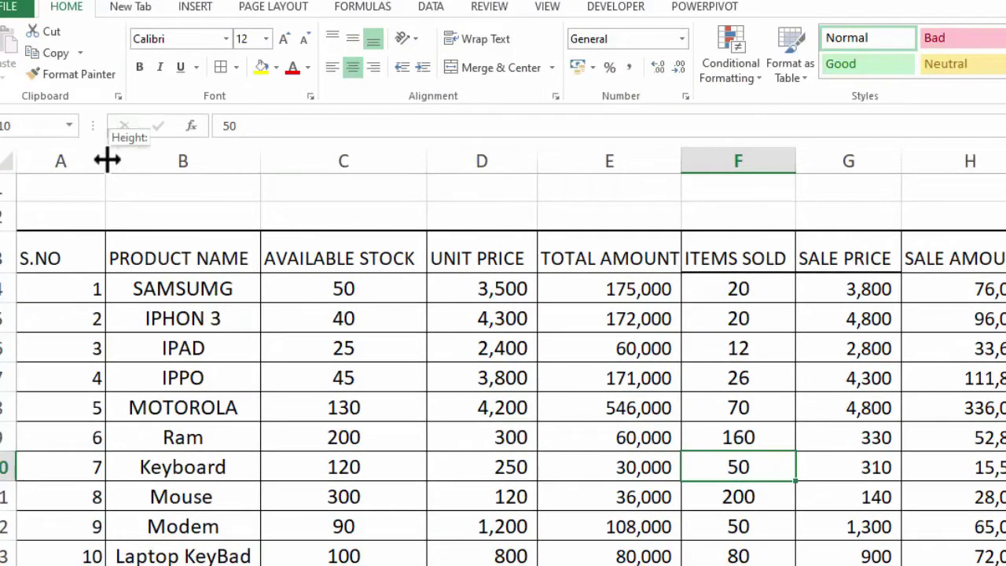
double_click(107, 161)
mouse_move(65, 250)
mouse_down()
mouse_move(508, 224)
mouse_move(1005, 255)
mouse_up()
click(276, 67)
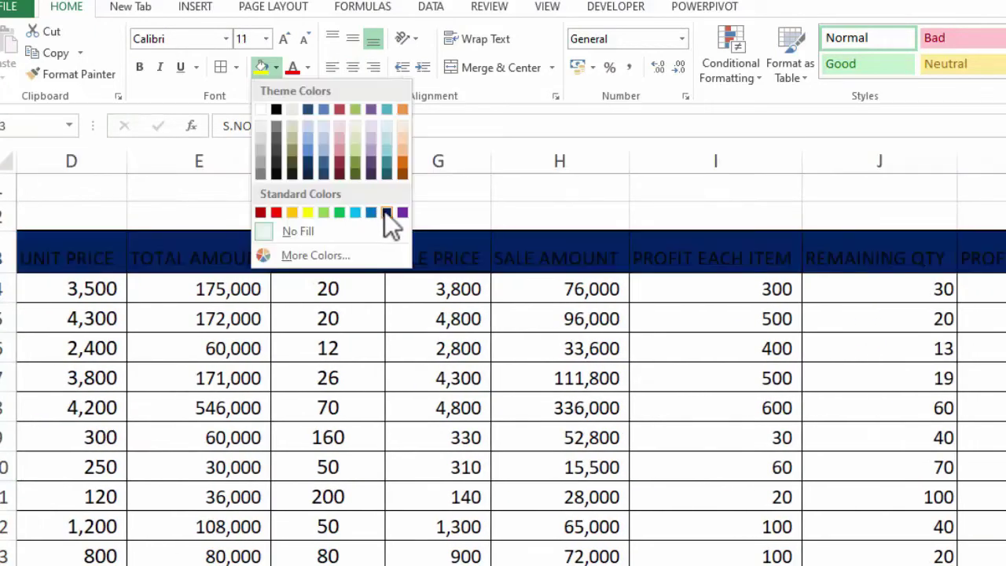
click(386, 213)
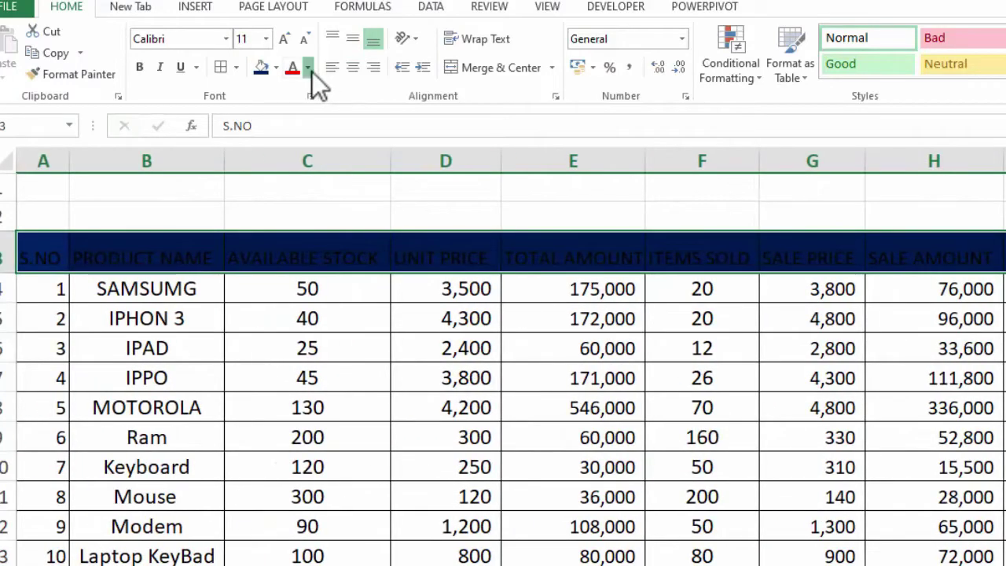
click(308, 69)
click(295, 132)
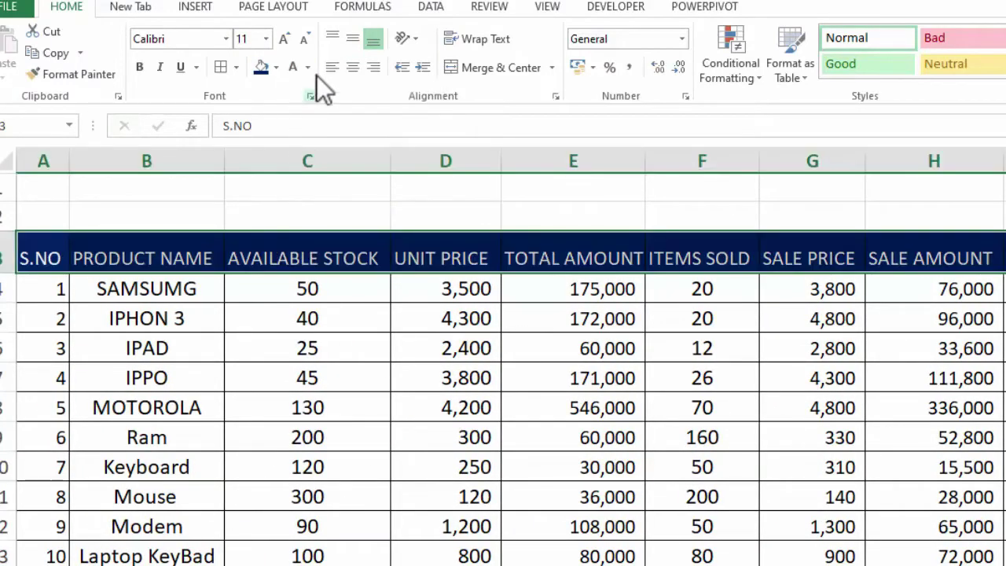
click(348, 75)
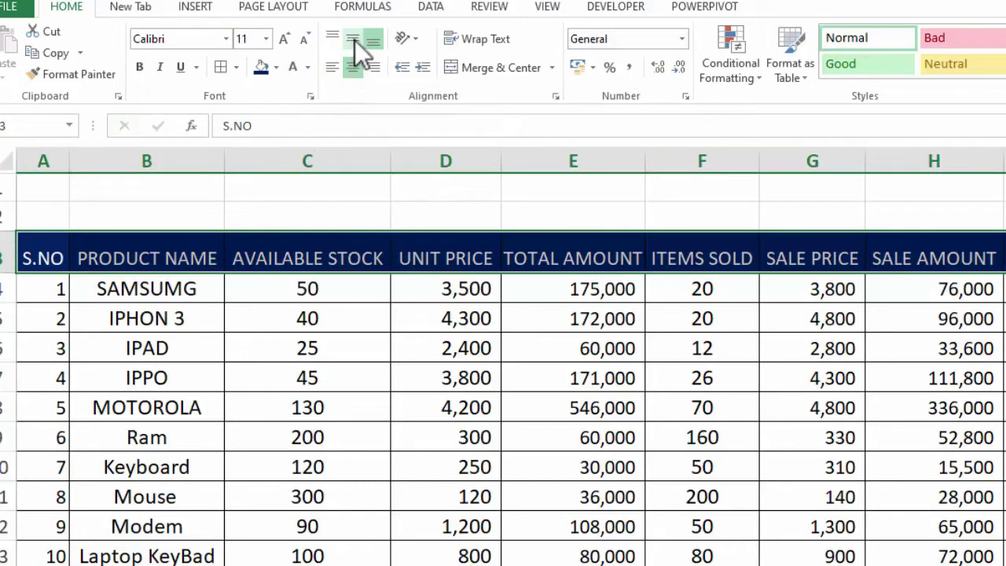
click(355, 40)
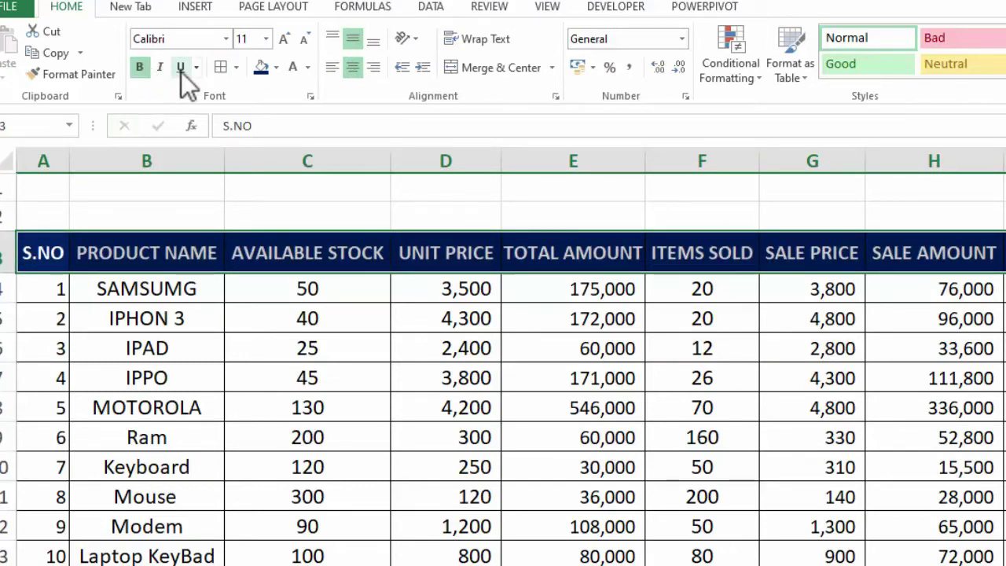
click(824, 366)
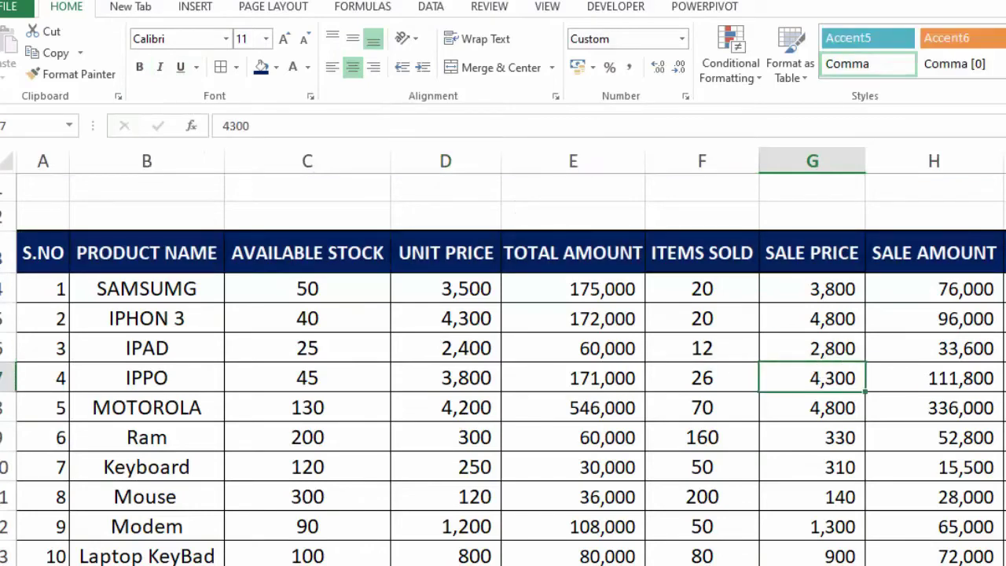
Break the AVAILABLE STOCK and TOTAL AMOUNT headings onto two lines.
click(326, 253)
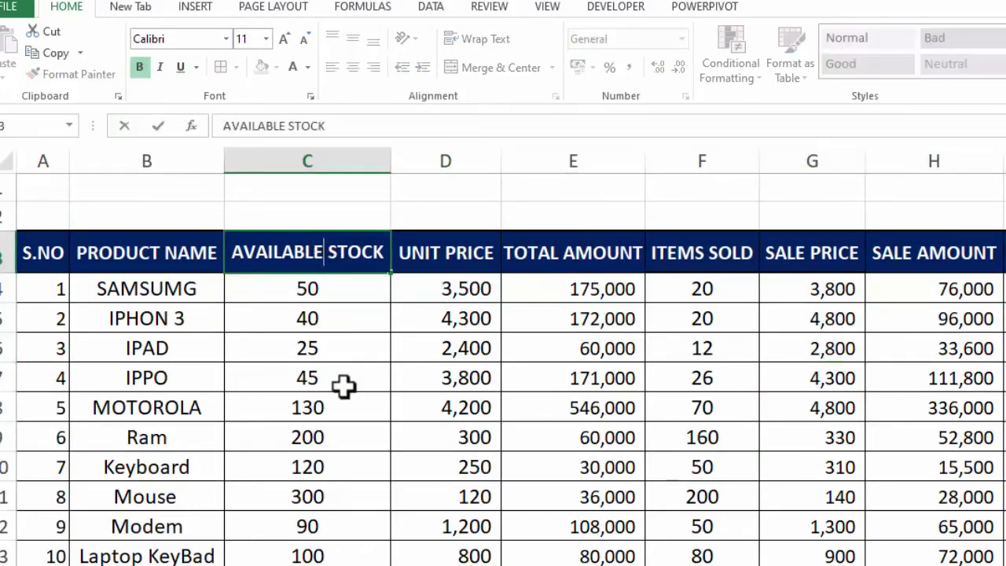
key(alt+Return)
click(509, 426)
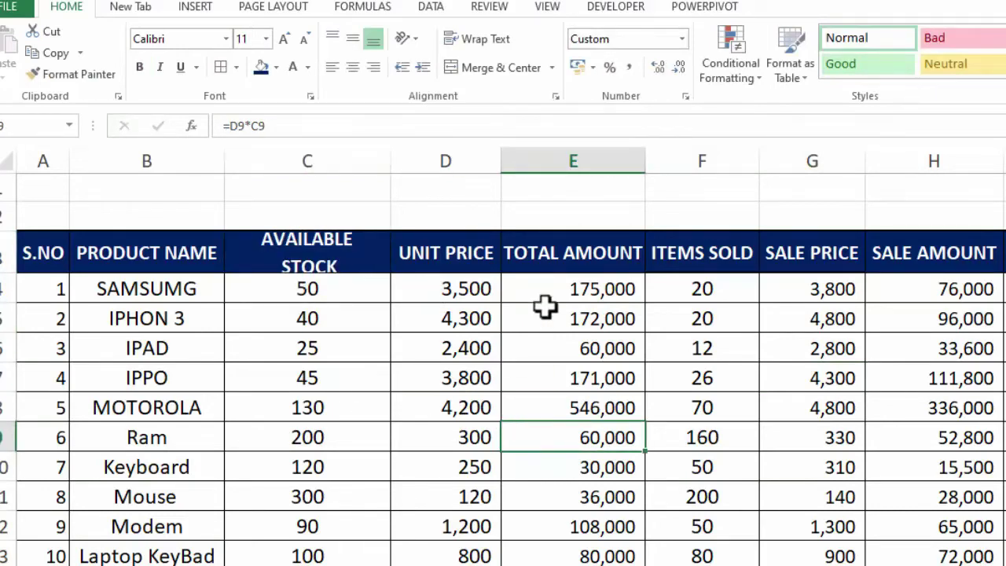
double_click(562, 254)
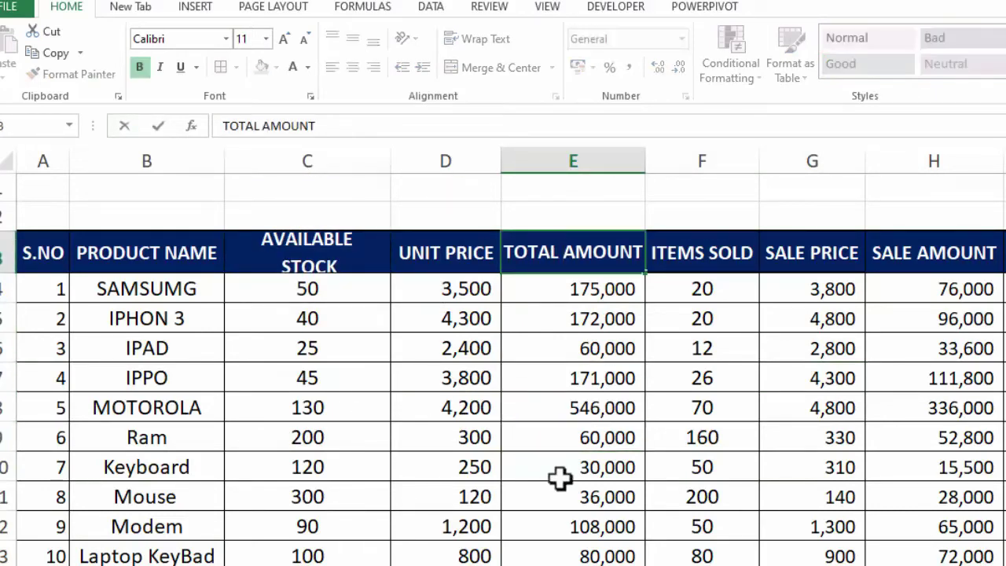
key(alt+Return)
scroll(551, 483, down, 2)
click(268, 527)
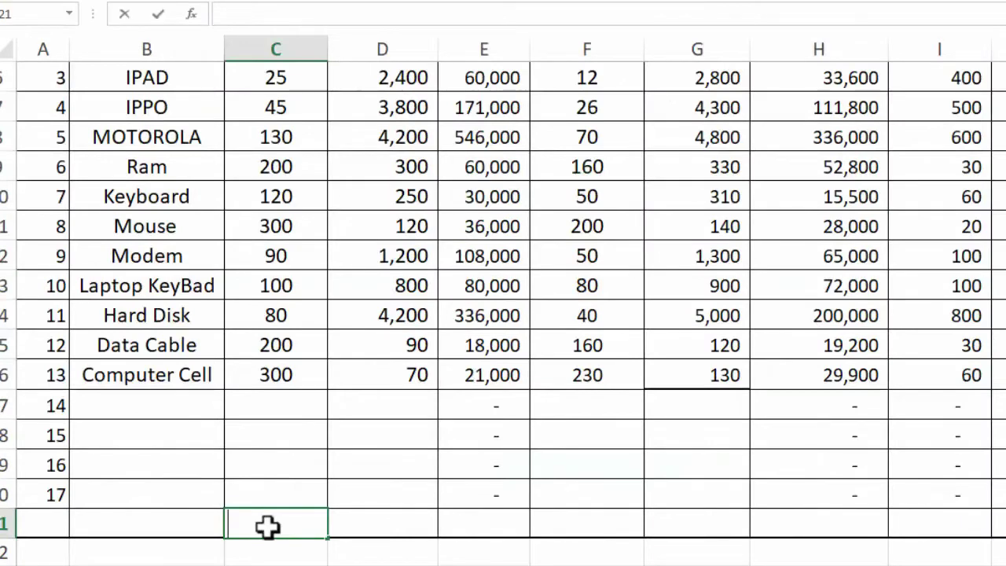
Sum each column in row 21 (1680 stock), using comma style with no decimals.
key(alt+equal)
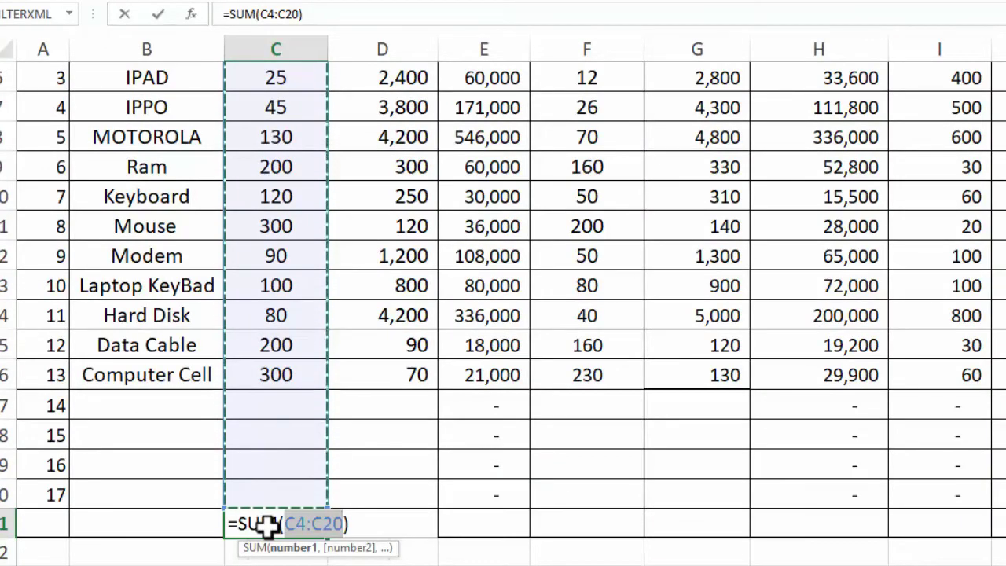
key(Return)
click(267, 527)
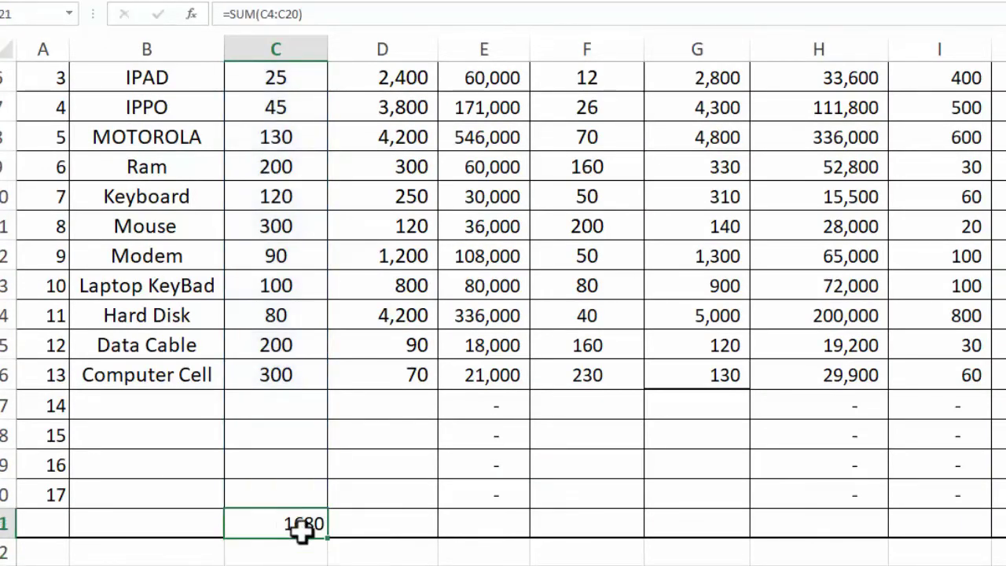
drag(485, 532, 999, 525)
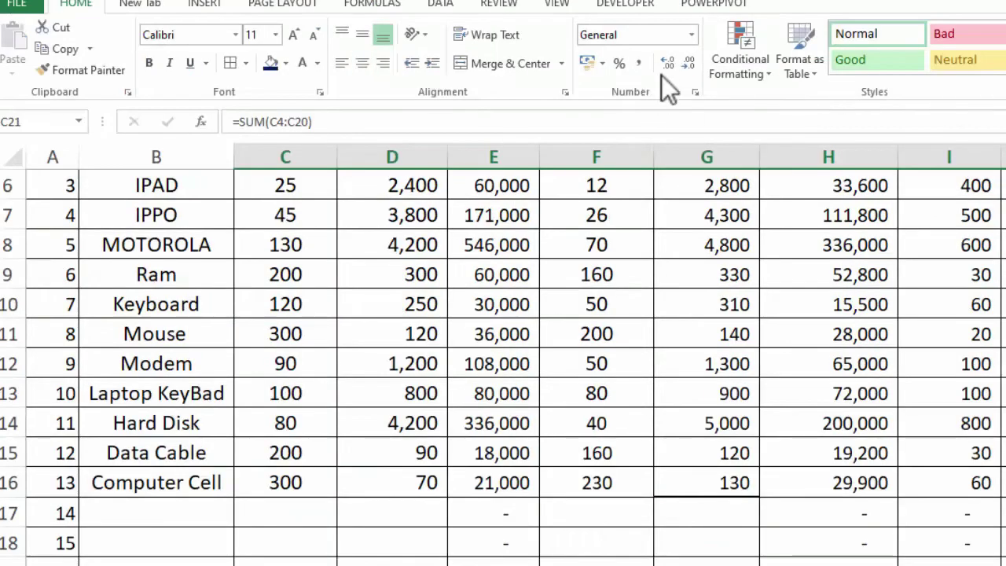
click(633, 63)
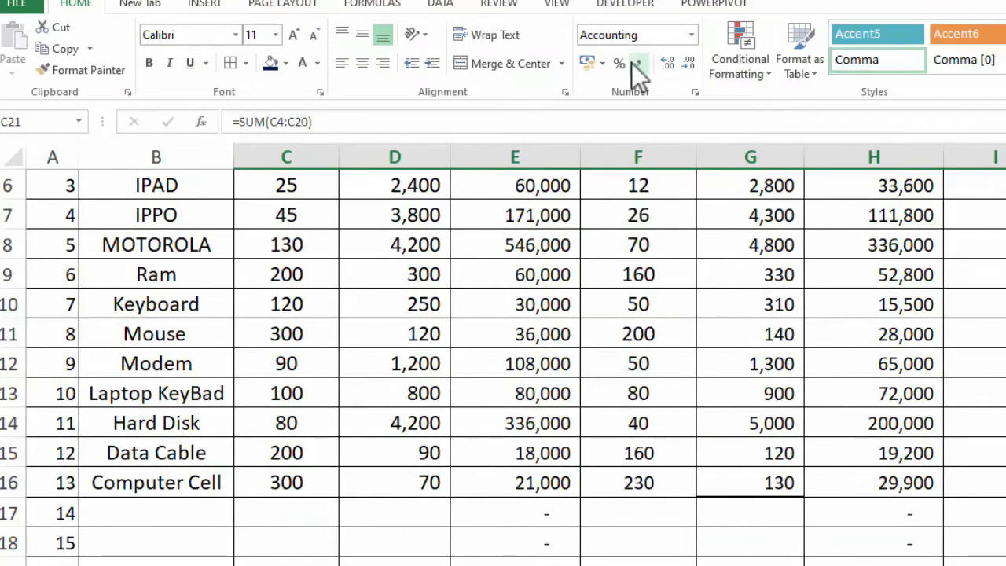
click(689, 64)
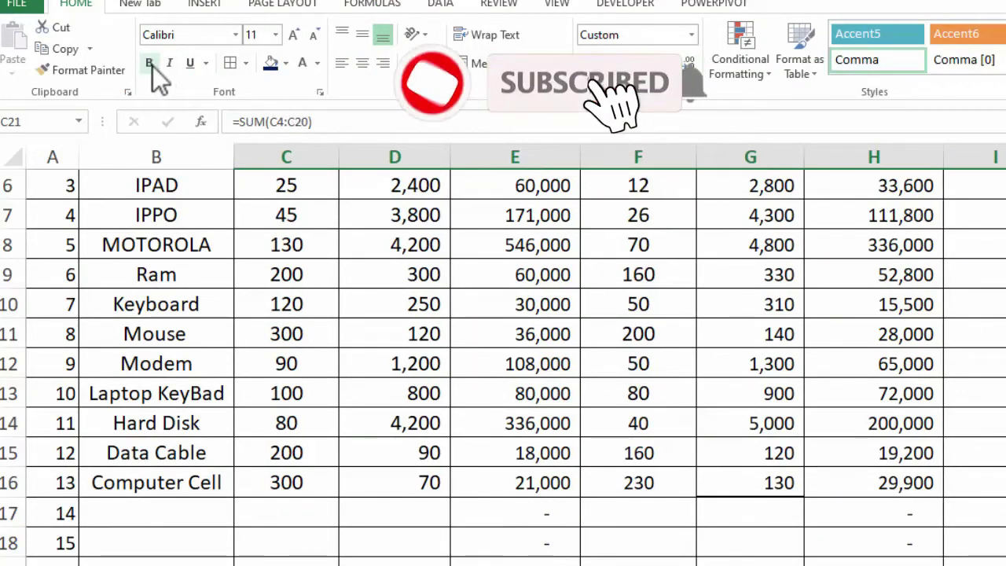
Label B21 'Total' and select the whole Total row.
key(Left)
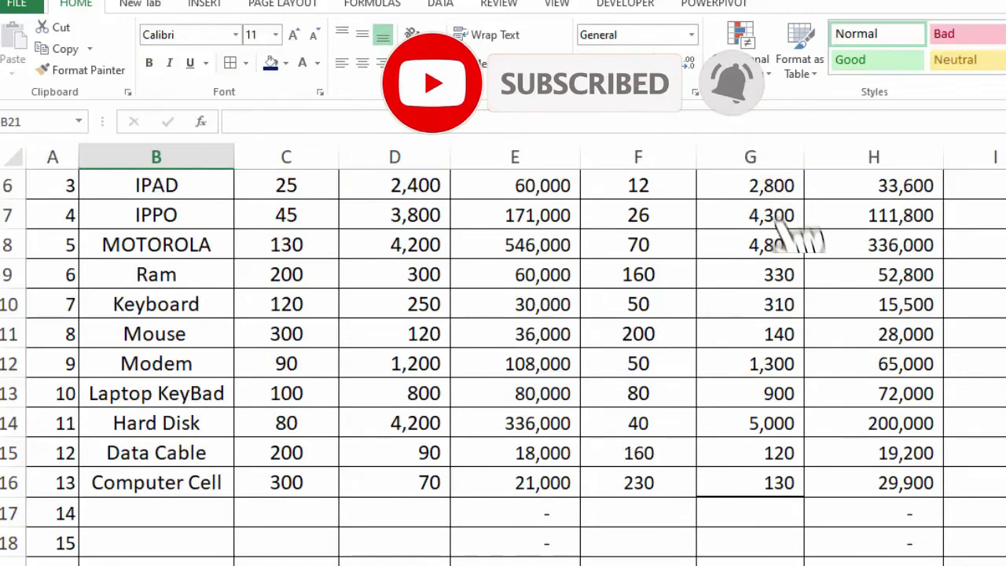
text(tO)
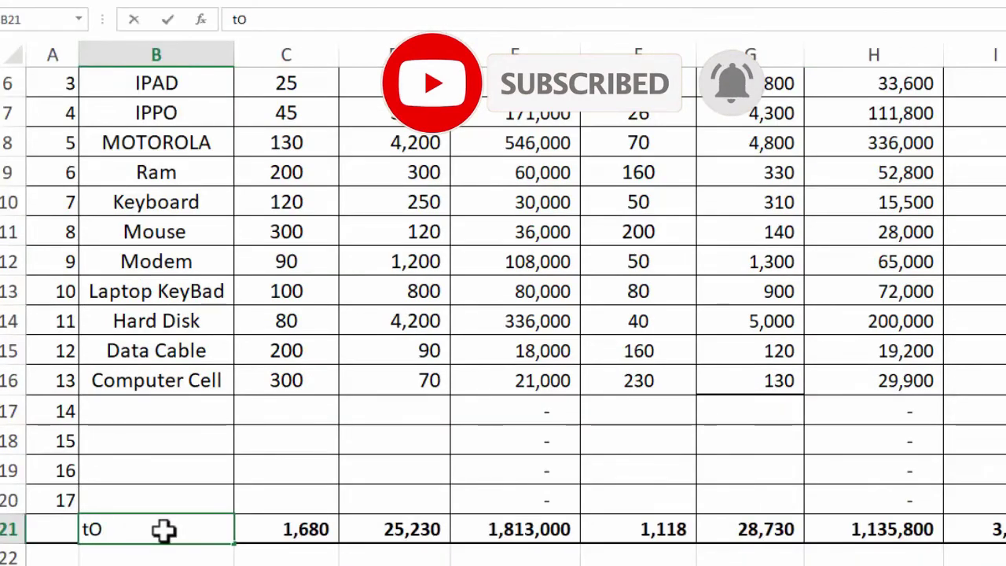
text(TTota)
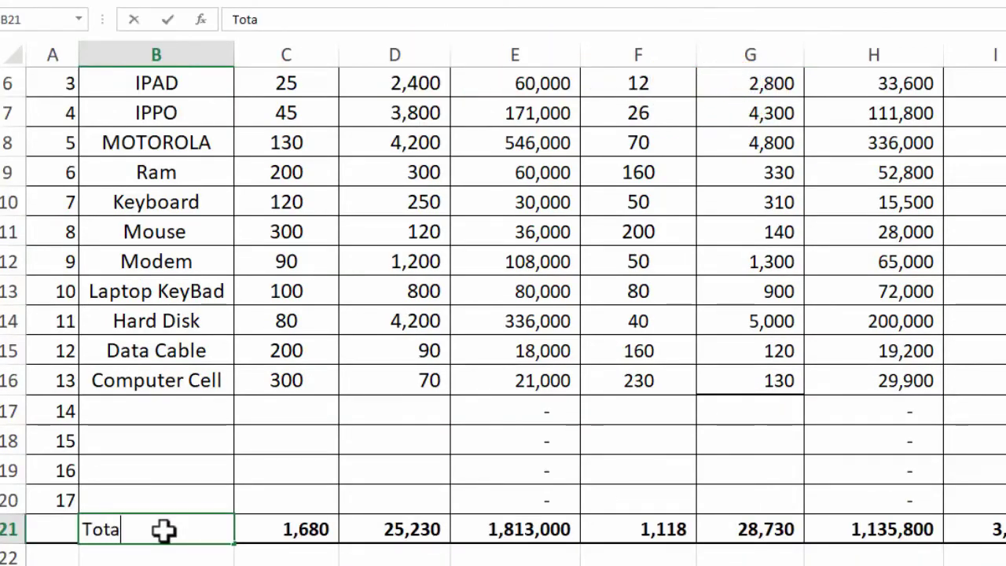
text(l)
key(Tab)
click(155, 530)
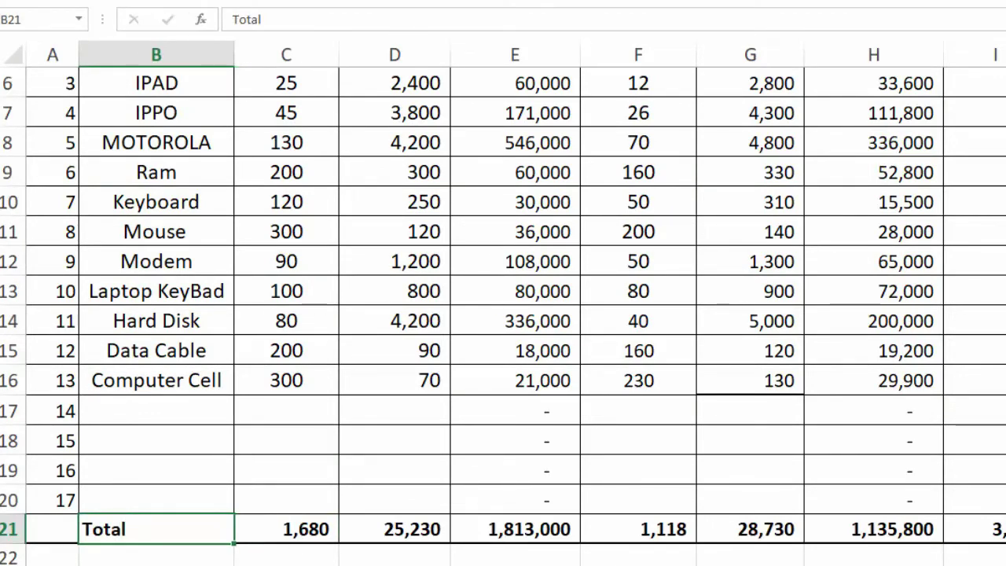
drag(45, 530, 998, 530)
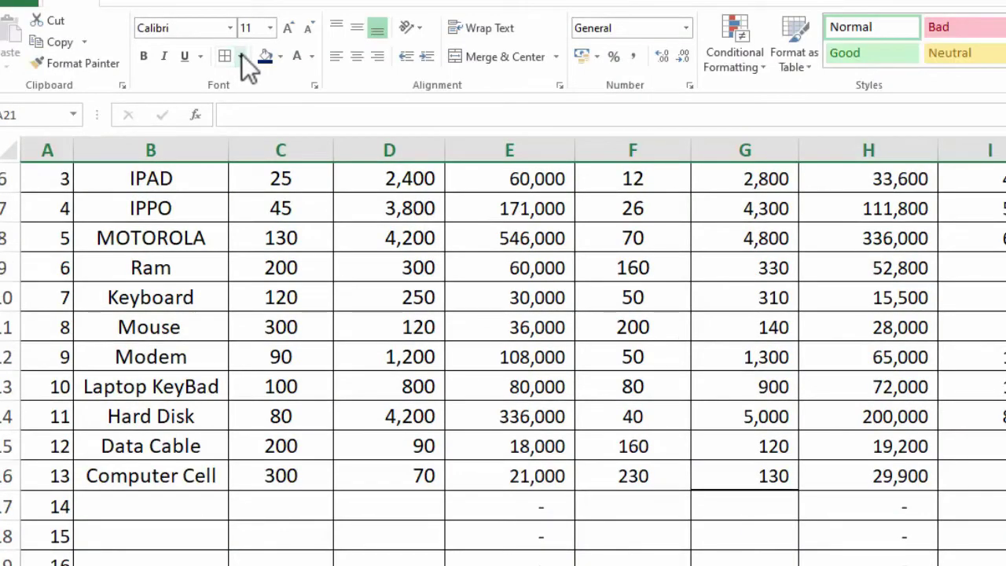
Put a thick box border around the Total row.
click(241, 56)
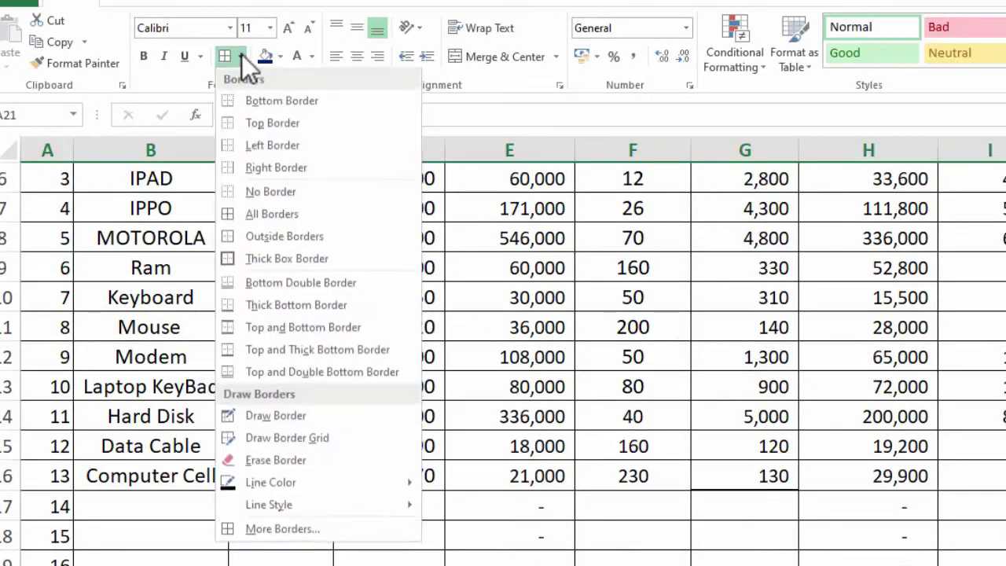
click(253, 257)
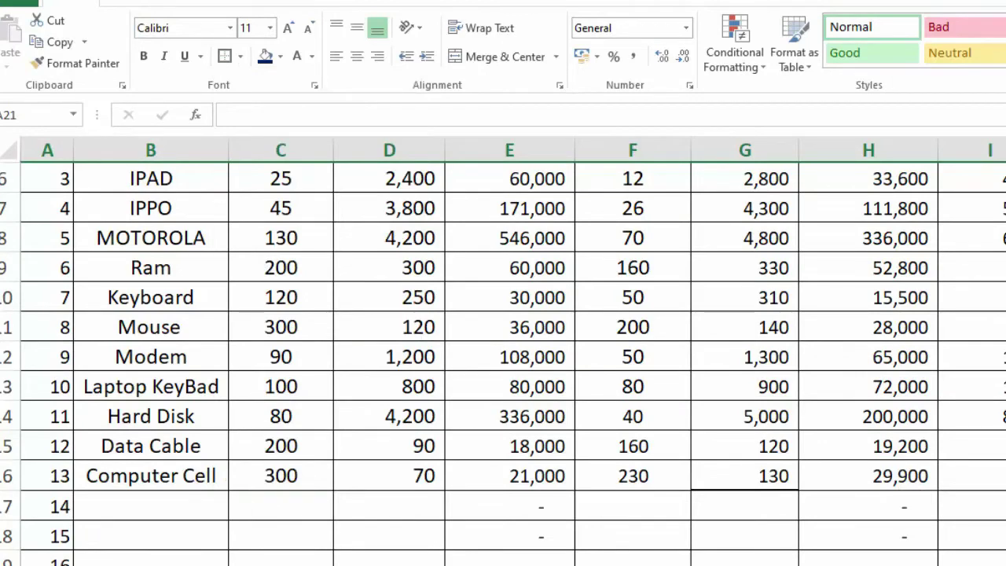
scroll(67, 200, up, 2)
Enter the title LOW INVENTORY ALERT in A2 and select row 2 across the table.
click(64, 201)
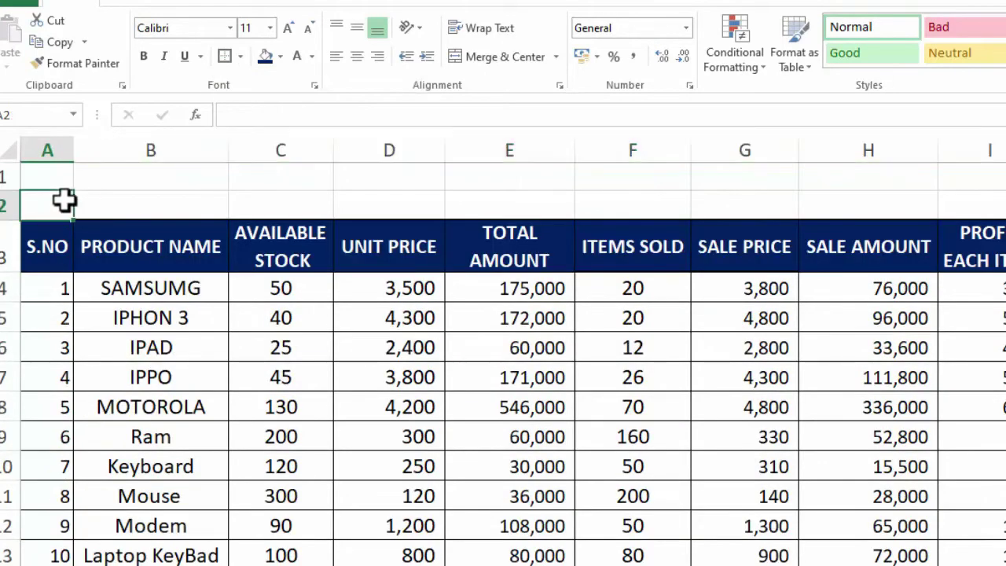
text(LOW INVENTORY ALERT)
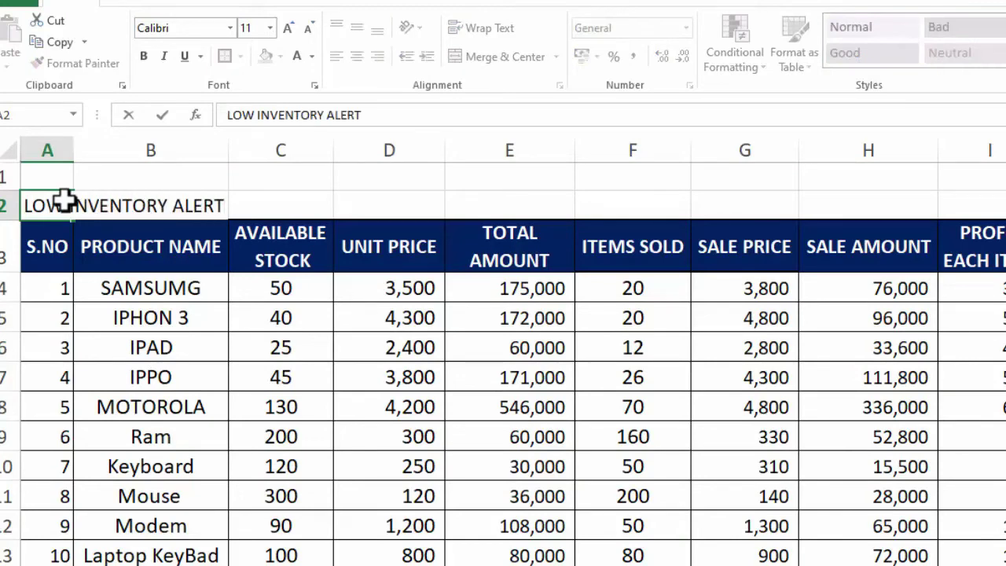
click(4, 205)
click(416, 191)
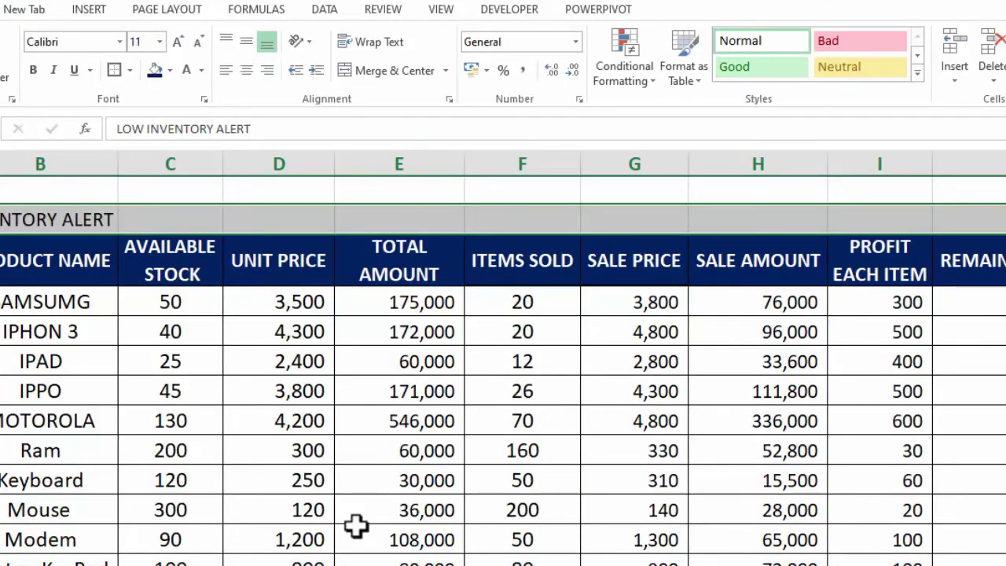
Set the title's horizontal alignment to Center Across Selection in Format Cells.
key(ctrl+1)
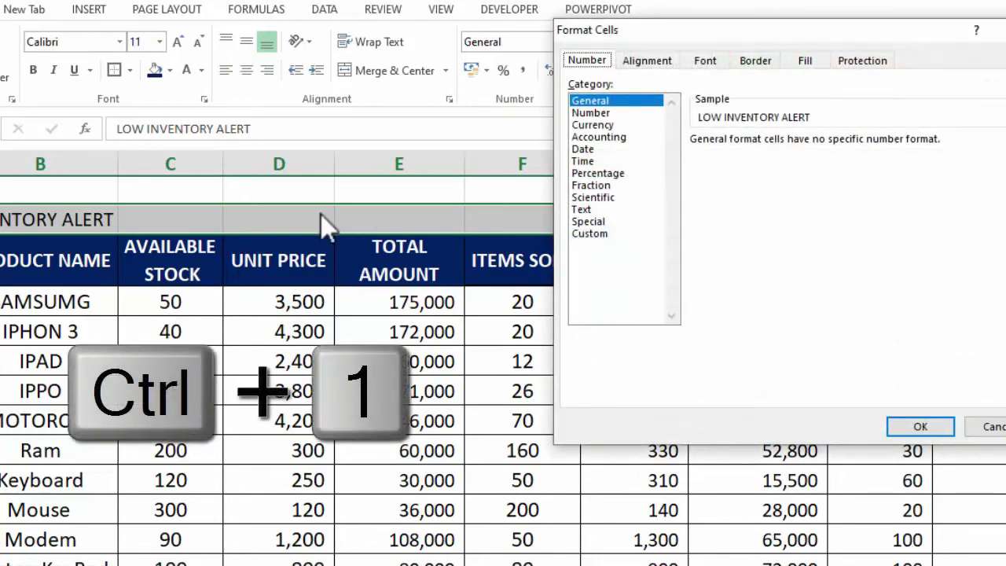
click(658, 68)
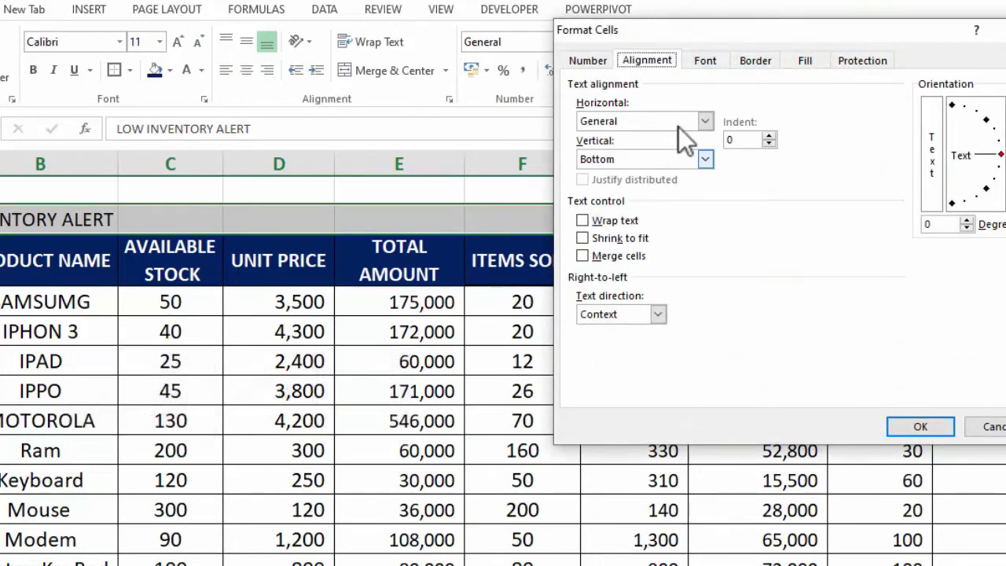
click(707, 121)
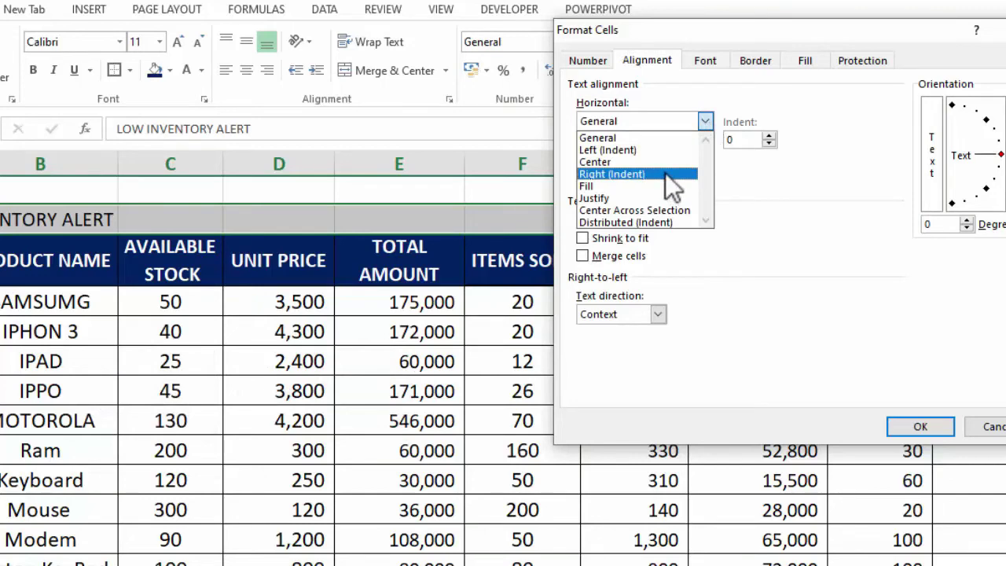
click(664, 209)
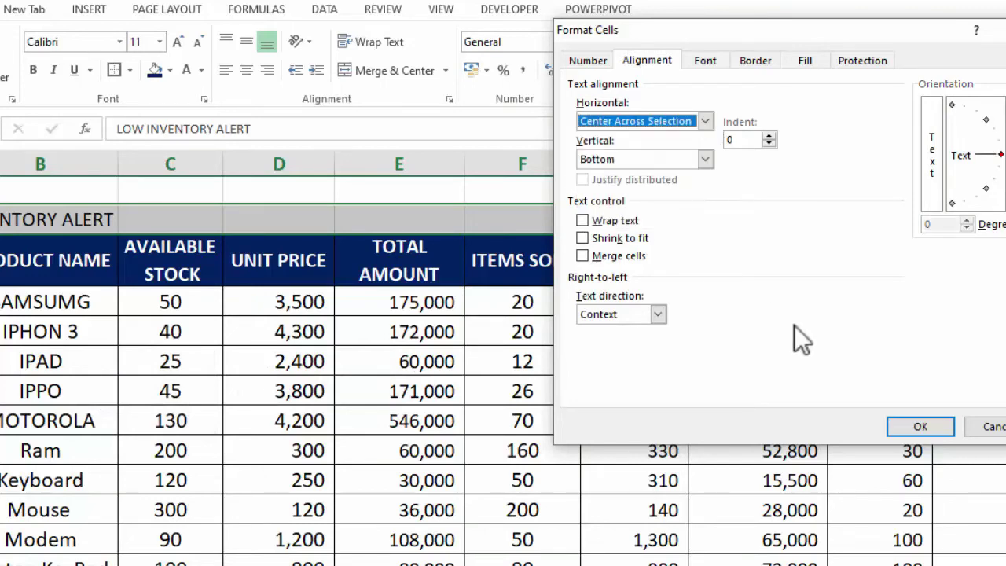
click(908, 431)
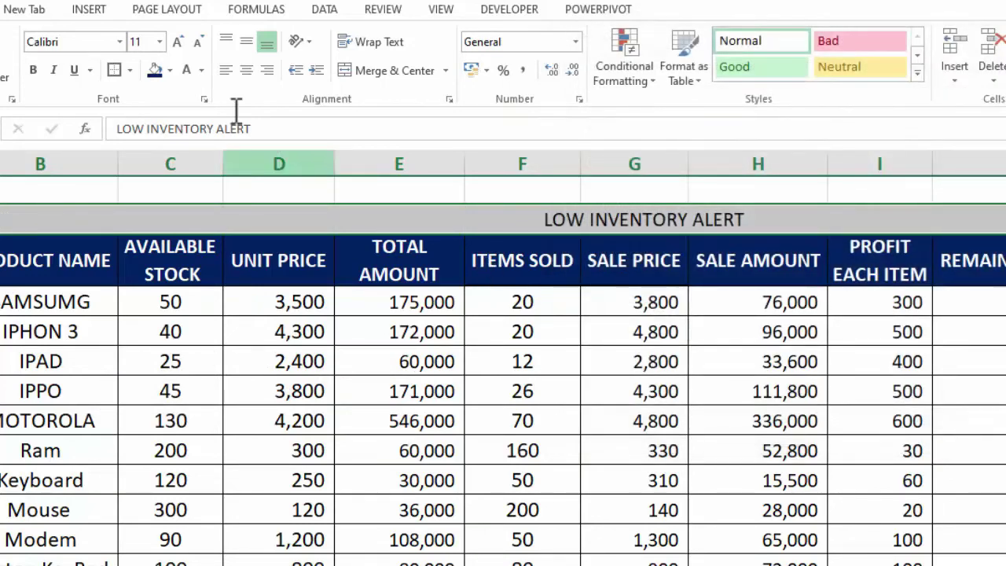
Enlarge the LOW INVENTORY ALERT title font and make it bold.
click(177, 43)
click(177, 44)
click(177, 43)
click(177, 43)
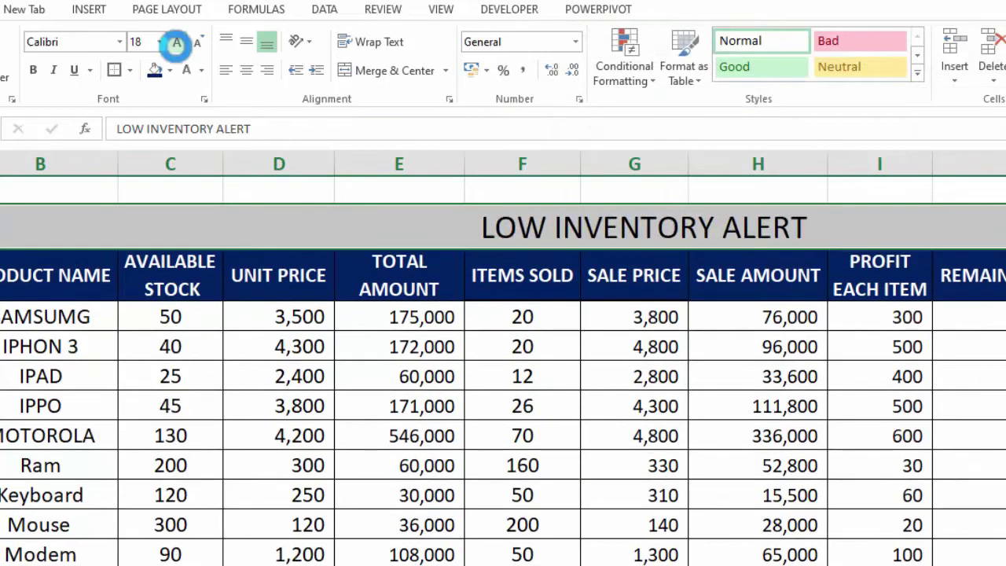
click(177, 43)
click(177, 43)
click(35, 74)
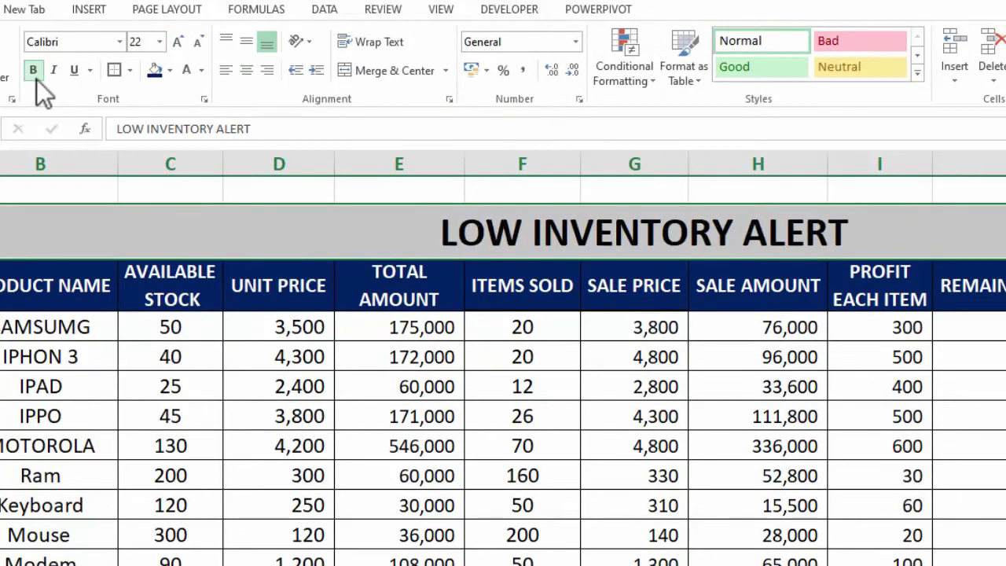
Fill the title row yellow, set the font to 20, shorten the row and middle-align it.
click(169, 71)
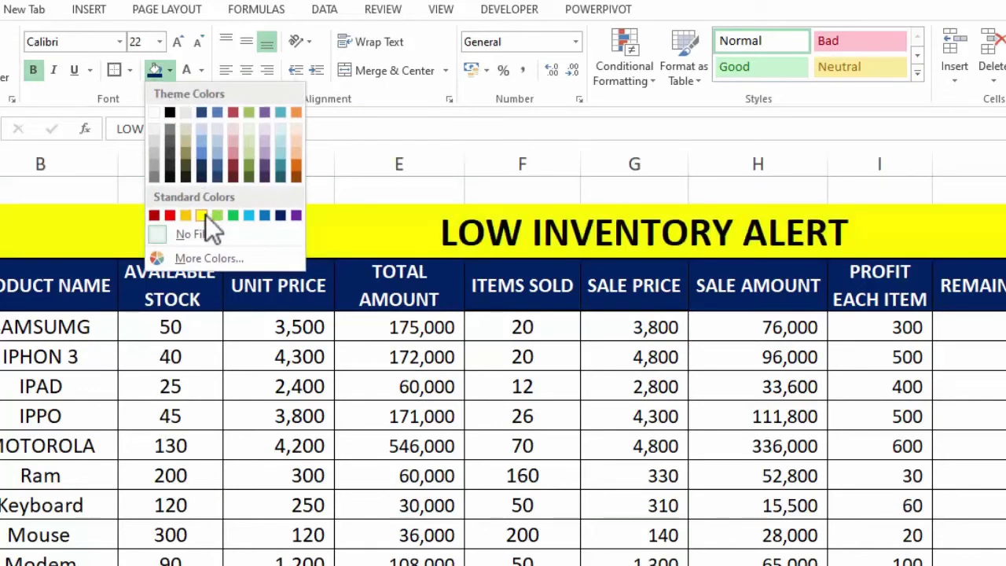
click(206, 214)
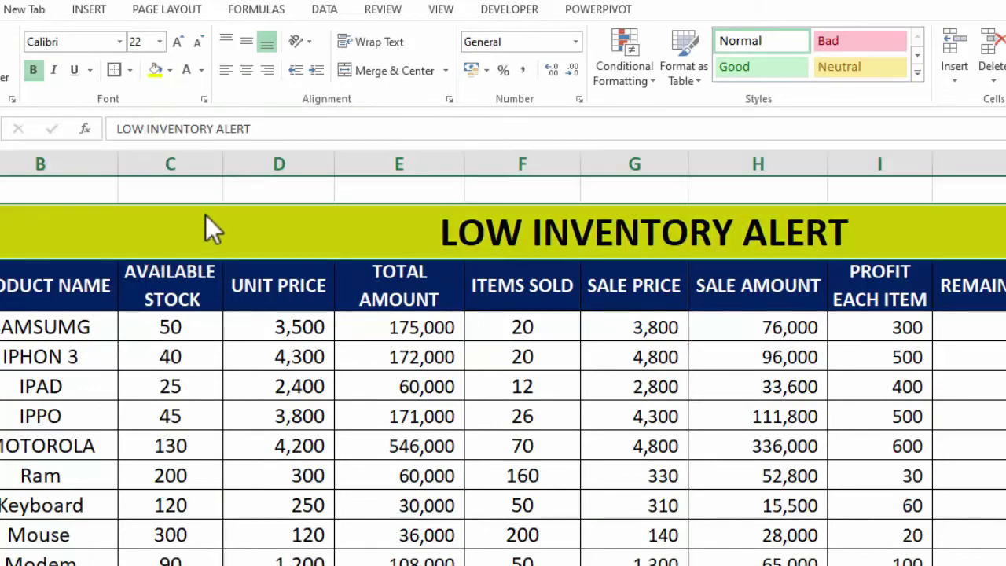
click(197, 44)
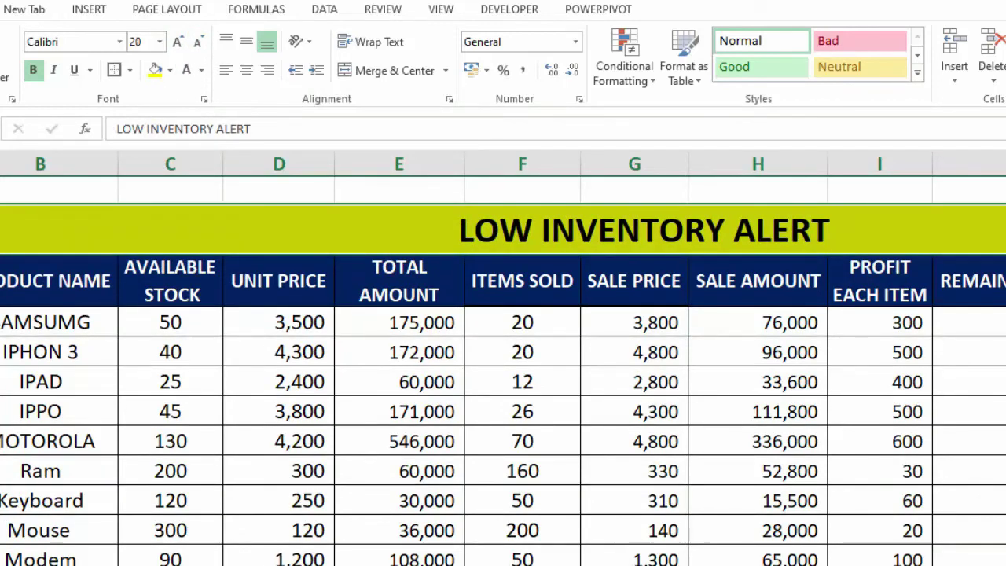
drag(8, 254, 8, 243)
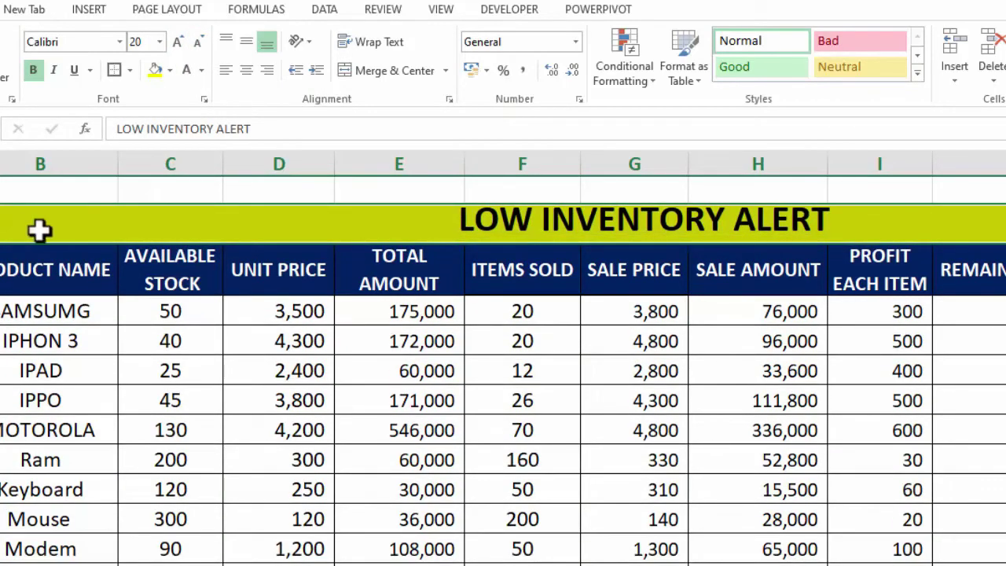
click(248, 44)
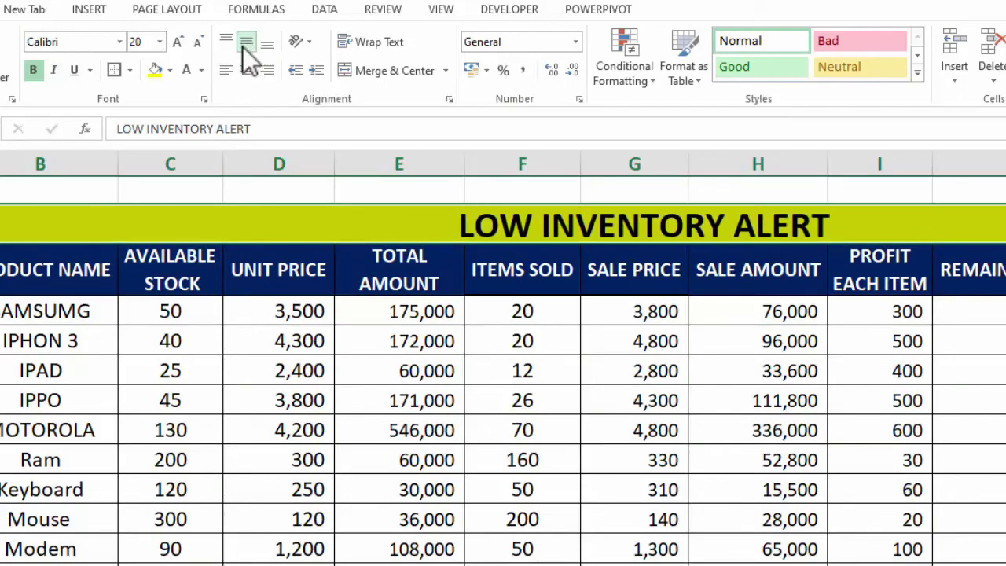
click(409, 363)
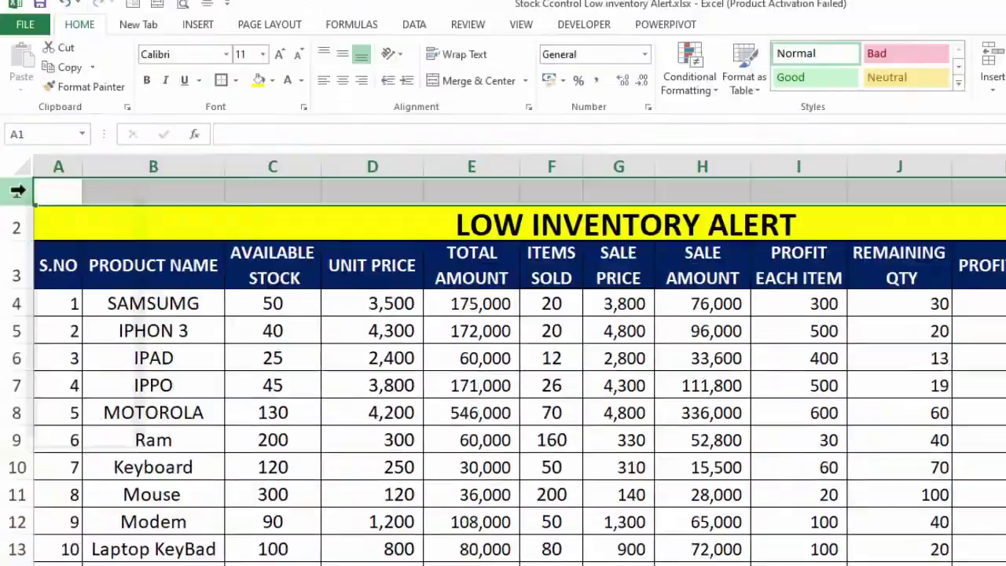
right_click(8, 63)
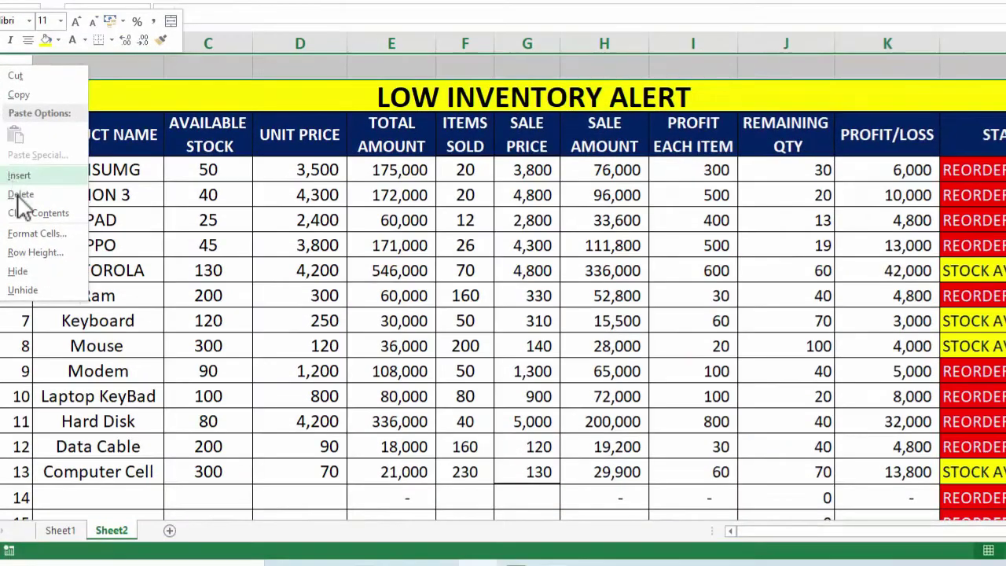
key(Escape)
click(416, 304)
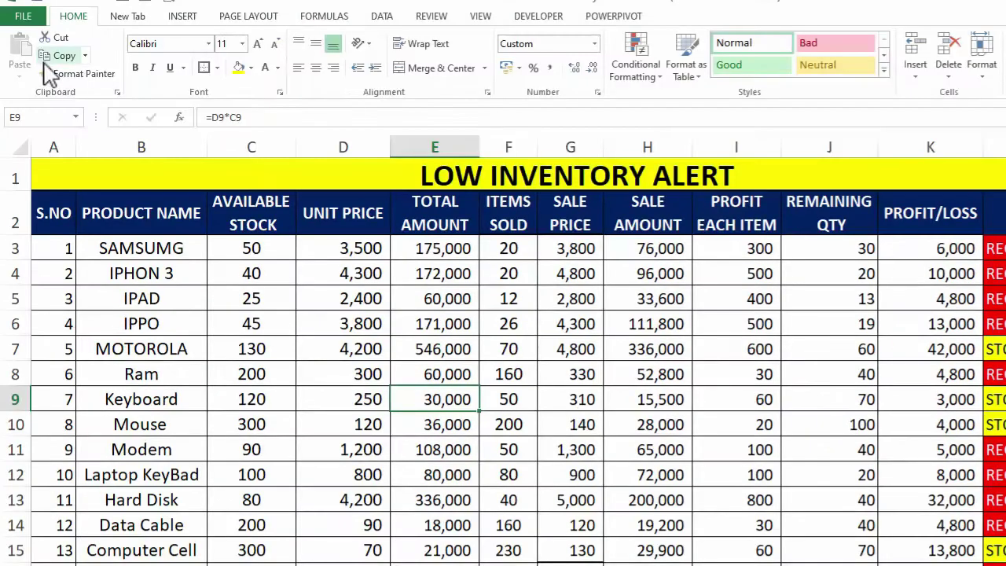
click(24, 19)
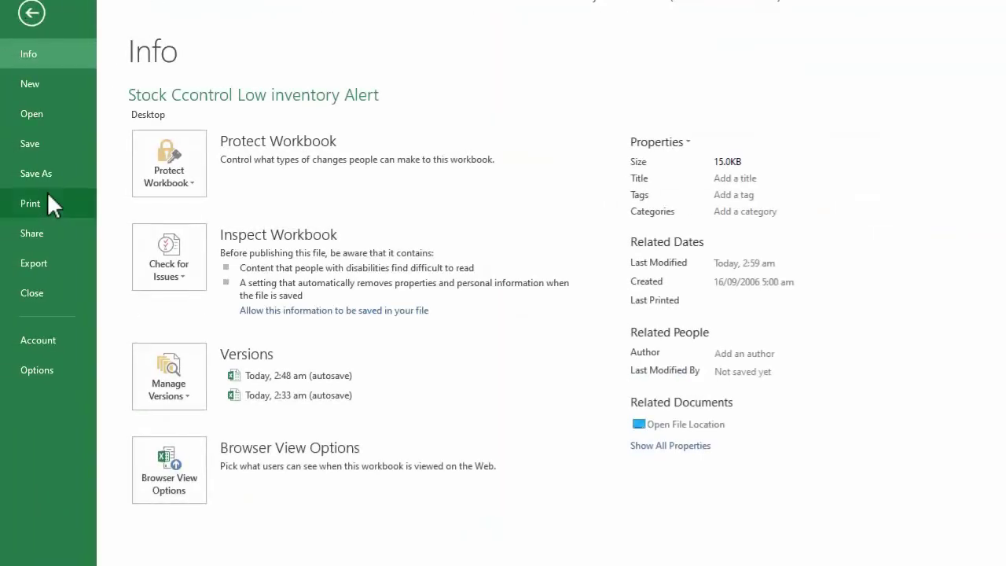
click(52, 209)
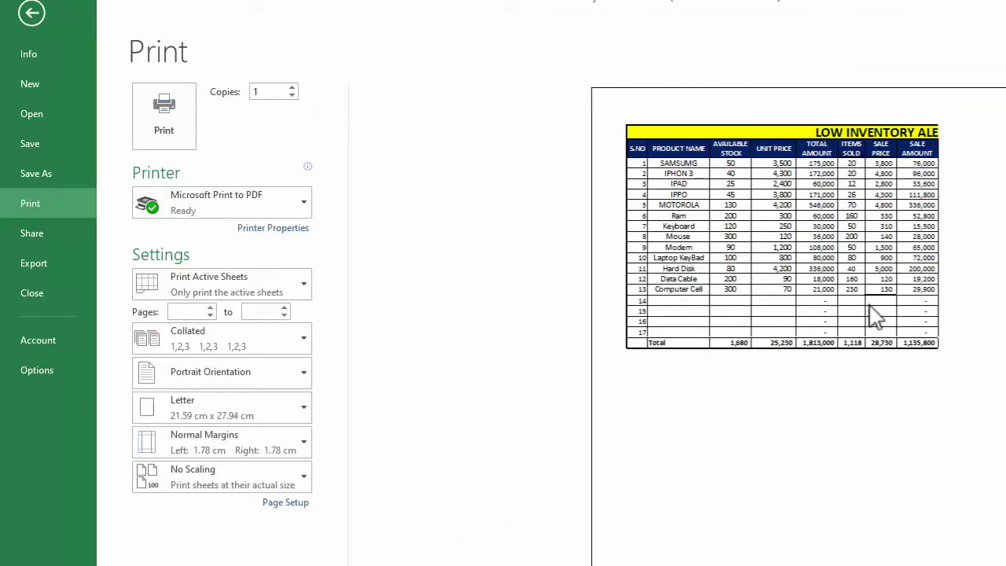
click(32, 13)
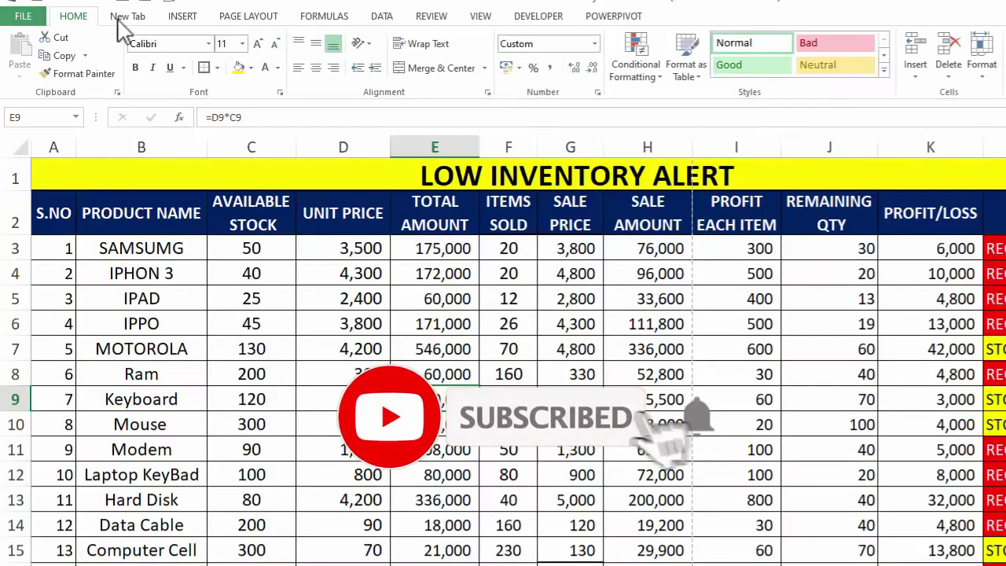
Switch the page orientation to Landscape and preview the printout.
click(251, 17)
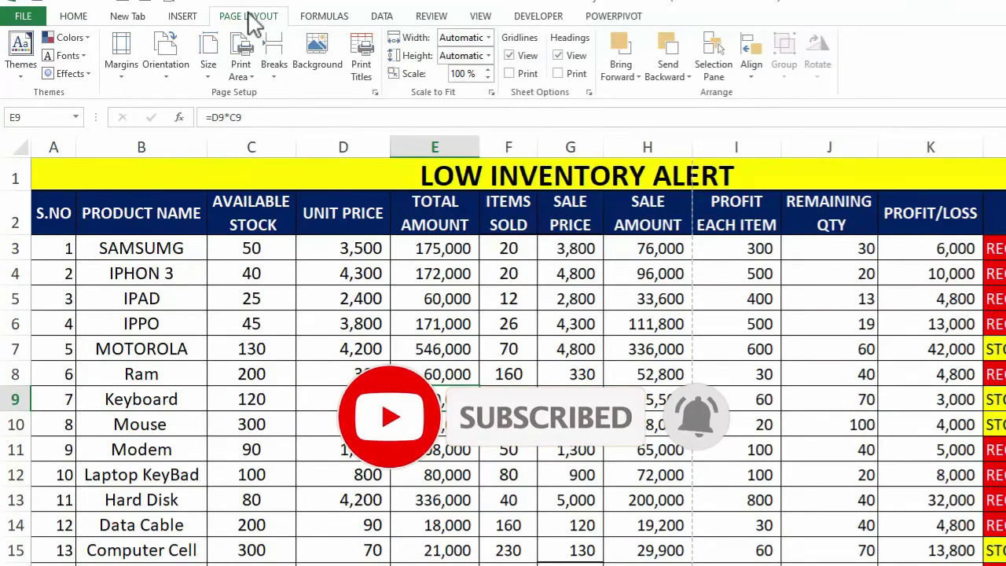
click(208, 71)
click(207, 75)
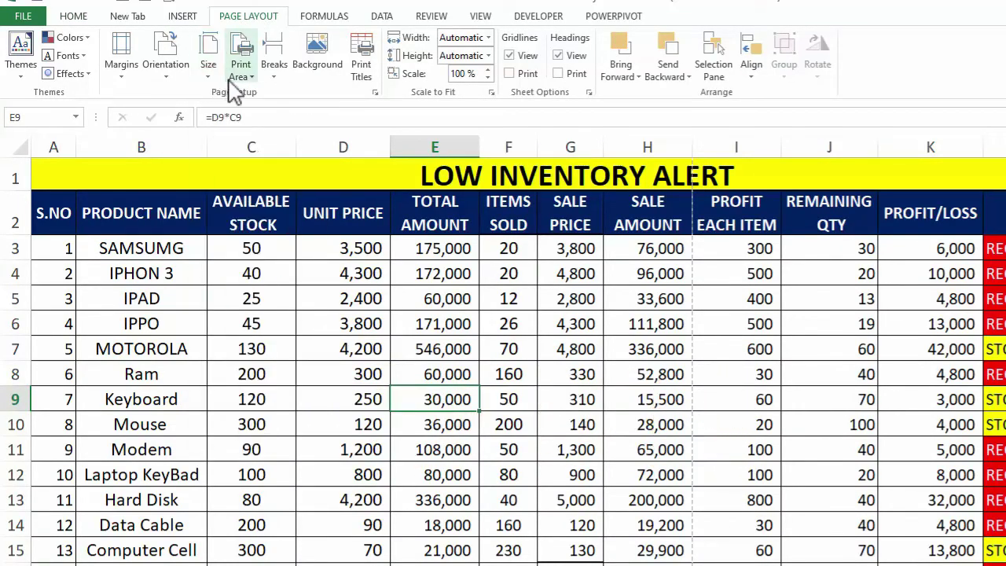
click(179, 85)
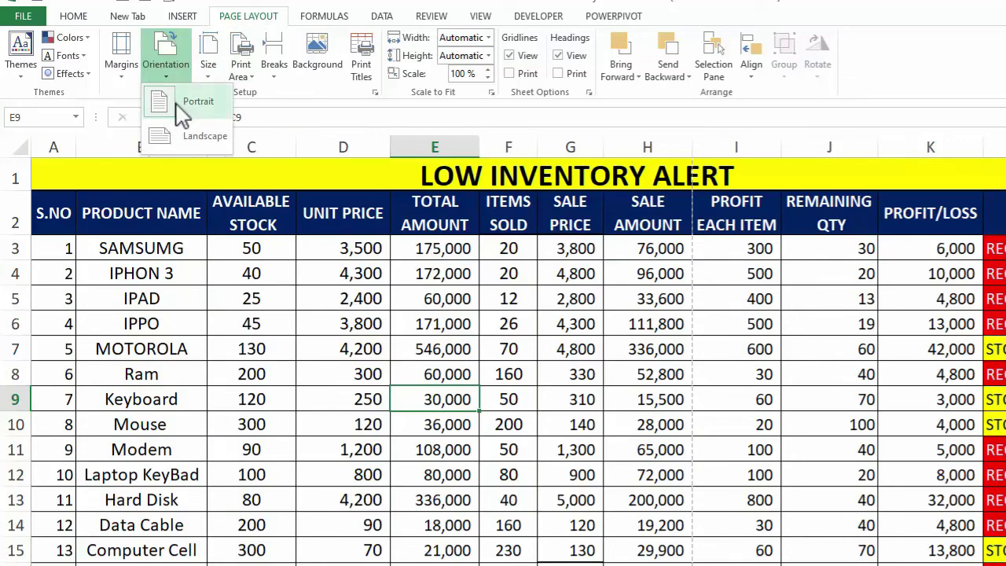
click(175, 136)
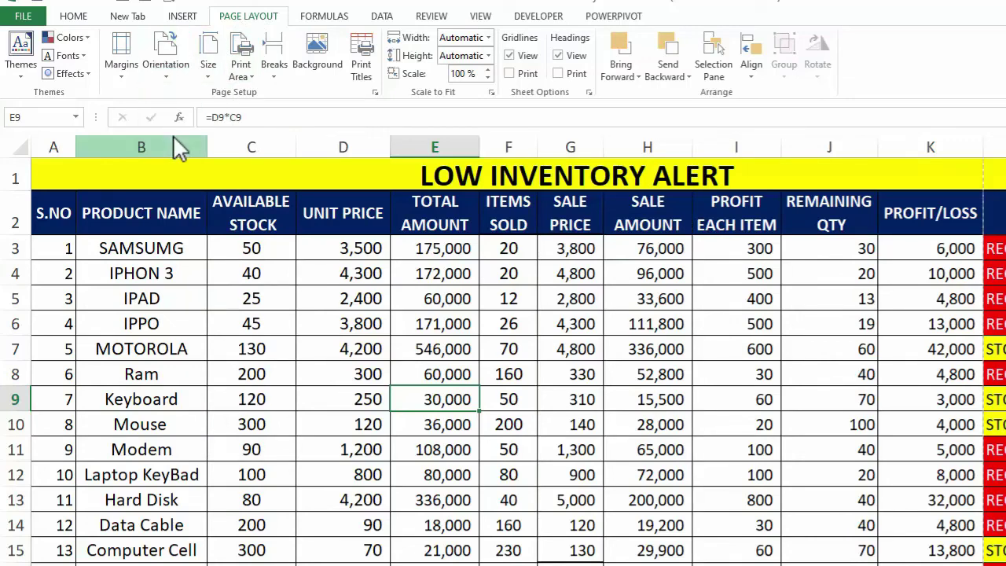
click(30, 16)
click(38, 201)
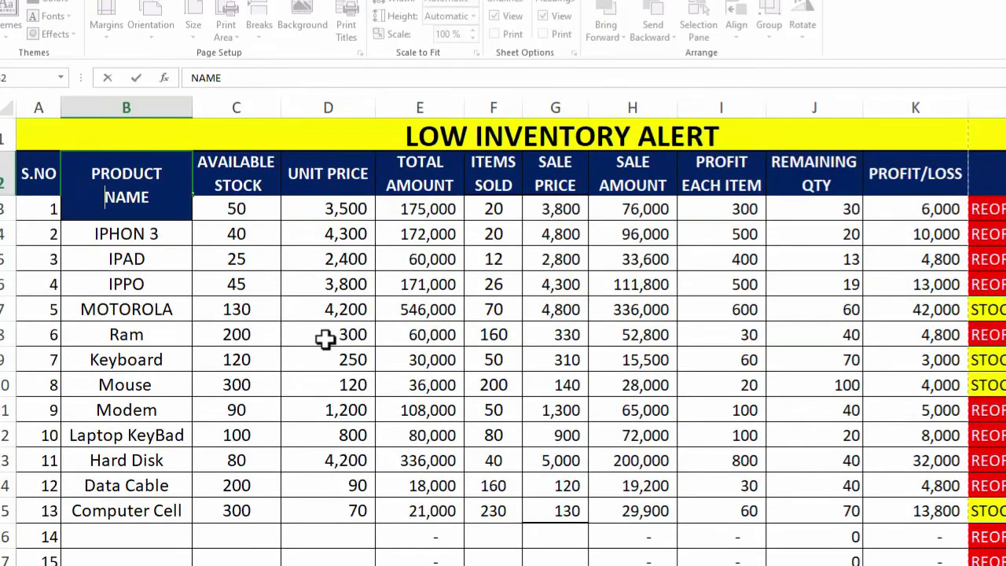
Narrow column B and shrink the A2:K2 header row font to 10 pt.
click(399, 410)
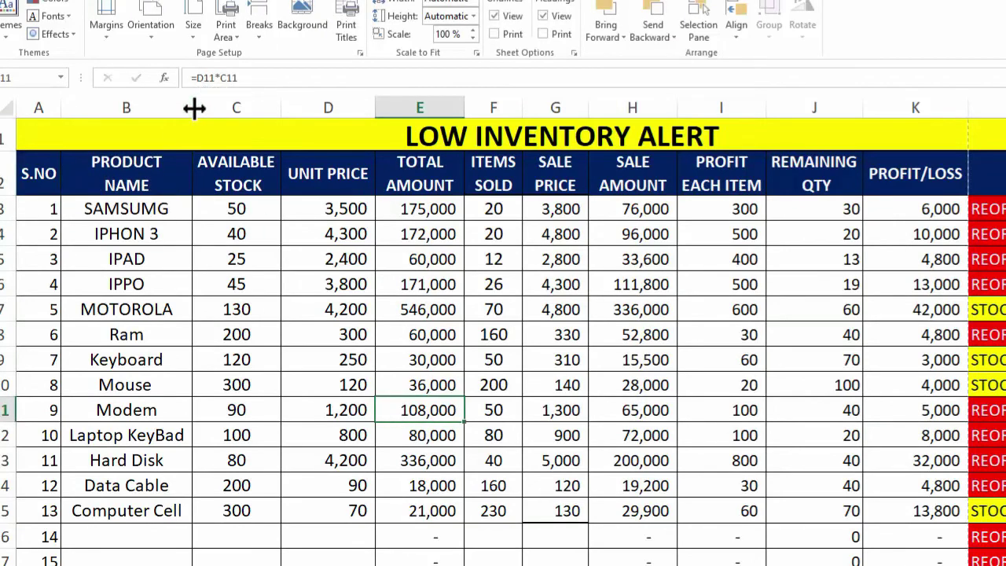
drag(194, 108, 188, 108)
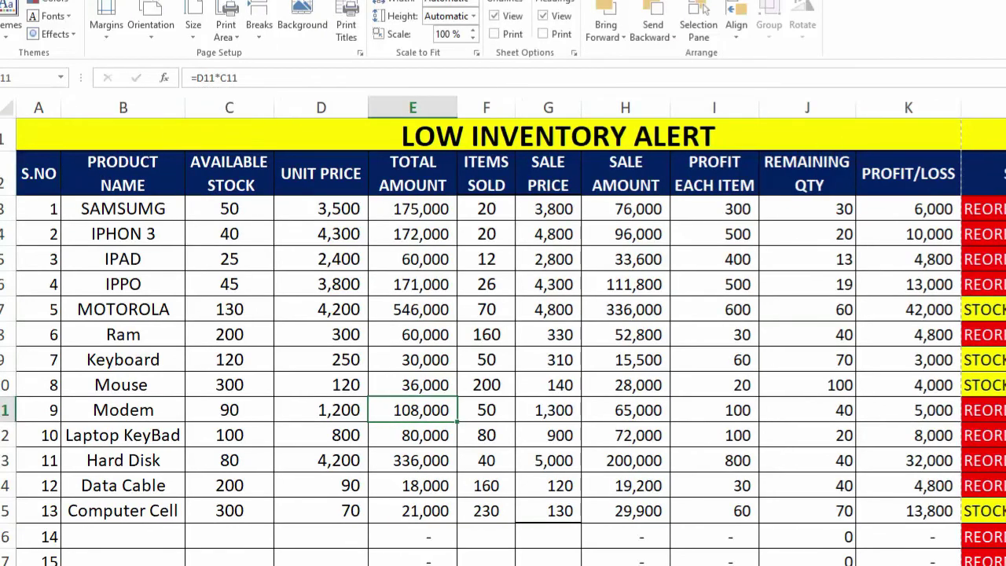
drag(39, 174, 930, 174)
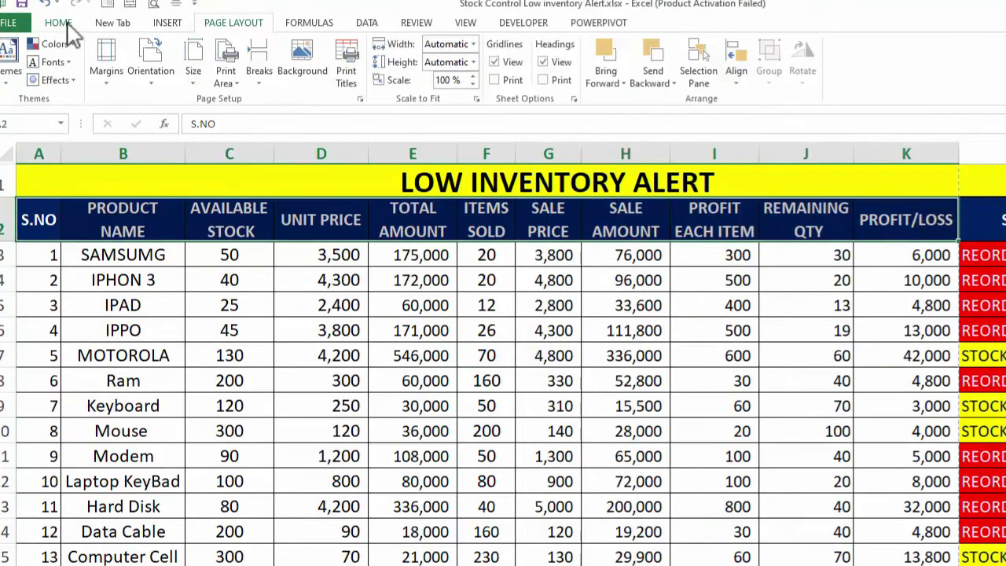
click(61, 24)
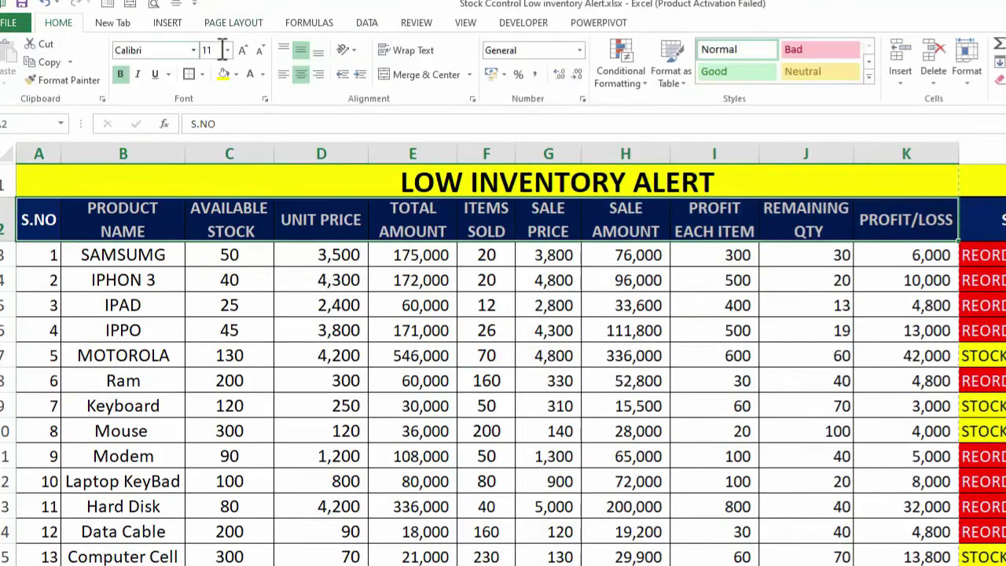
click(260, 50)
click(551, 434)
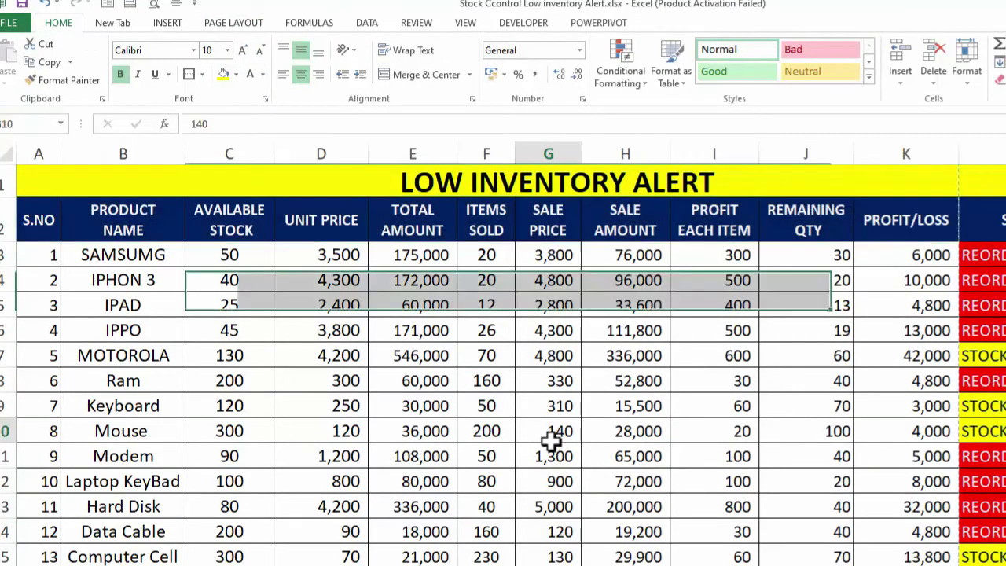
Narrow column C, break UNIT PRICE onto two lines, and autofit column D.
drag(273, 153, 263, 152)
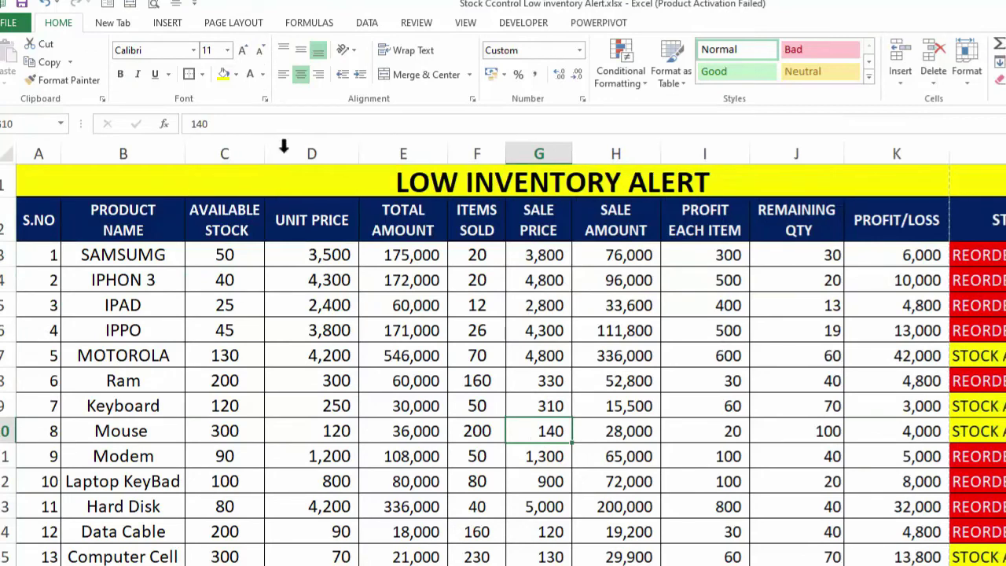
double_click(359, 150)
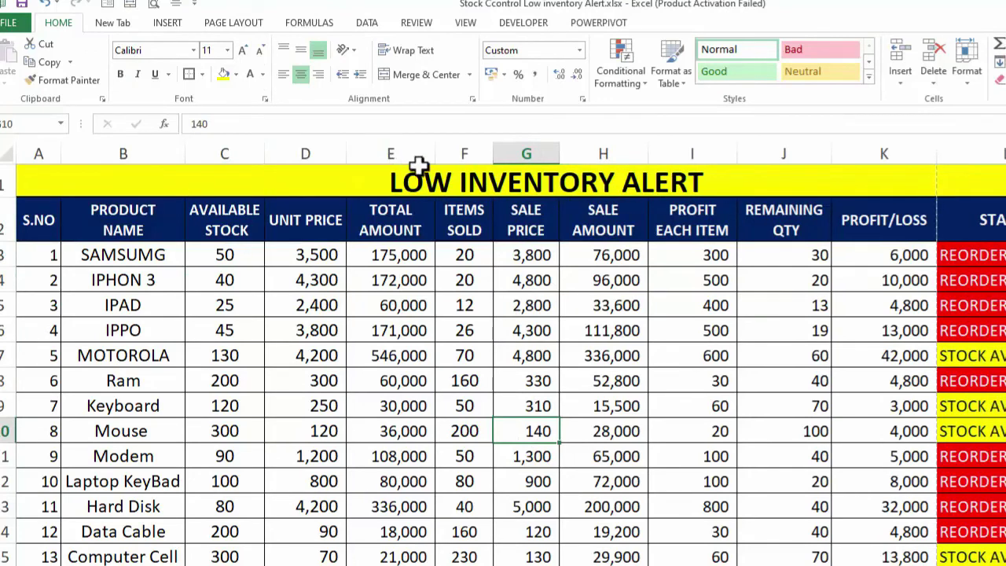
click(299, 222)
double_click(300, 222)
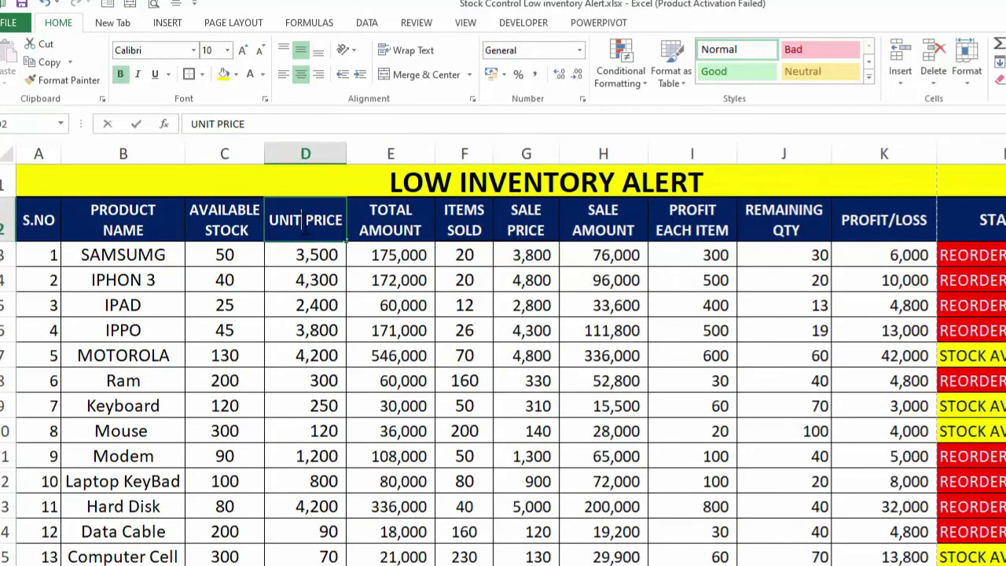
key(alt+Return)
click(440, 365)
double_click(344, 153)
click(454, 375)
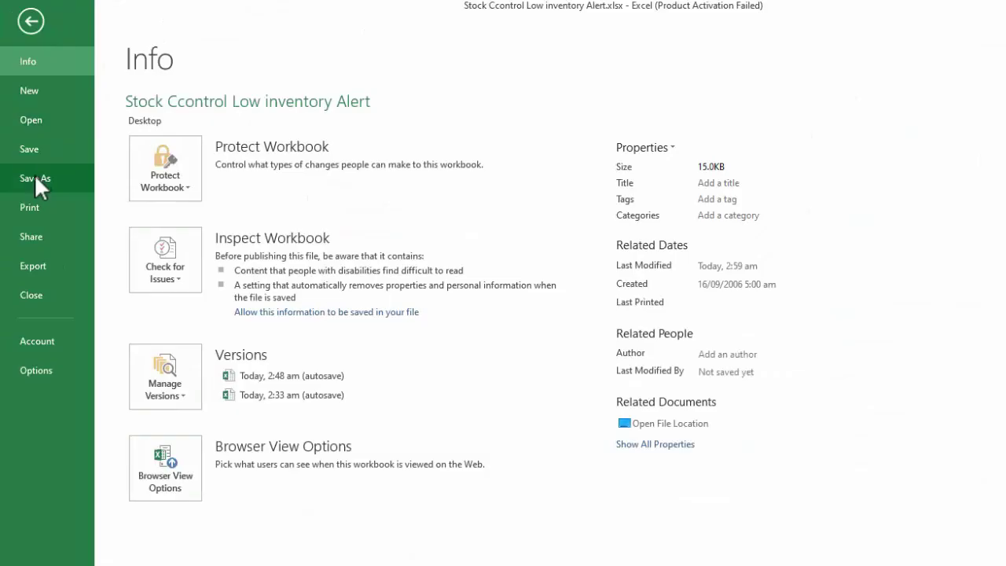
In the print preview, choose Fit Sheet on One Page scaling, then go back to the worksheet.
click(33, 206)
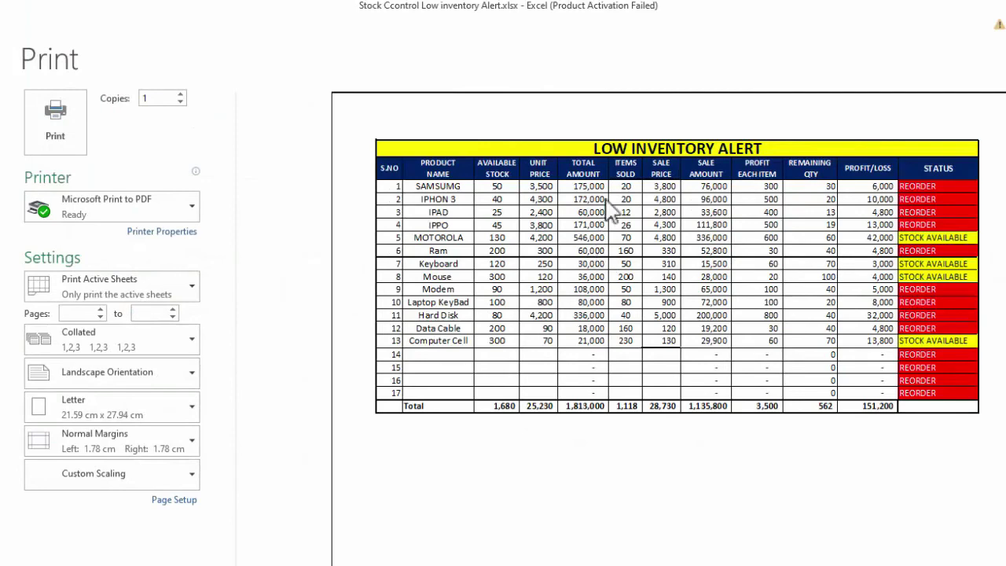
click(283, 376)
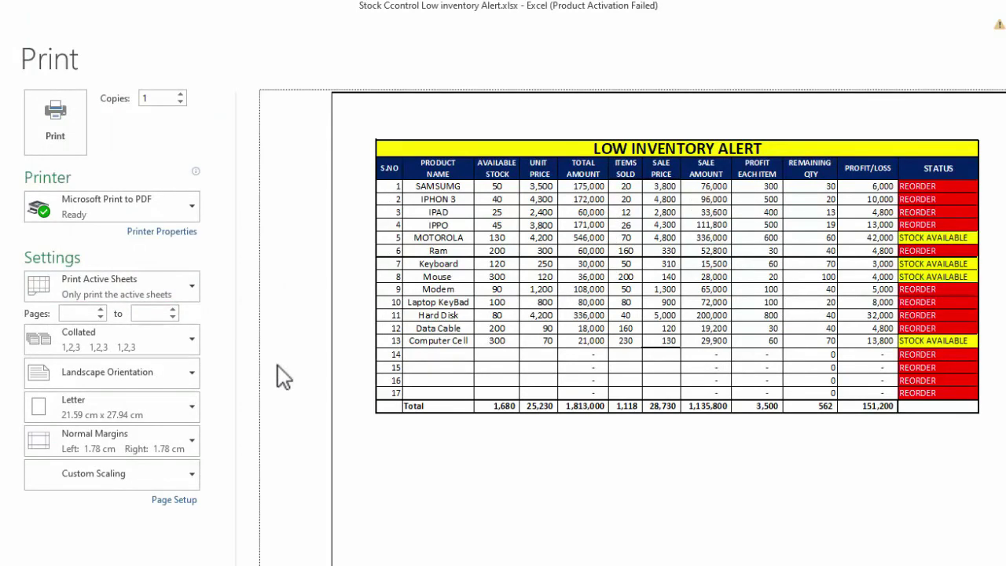
click(187, 474)
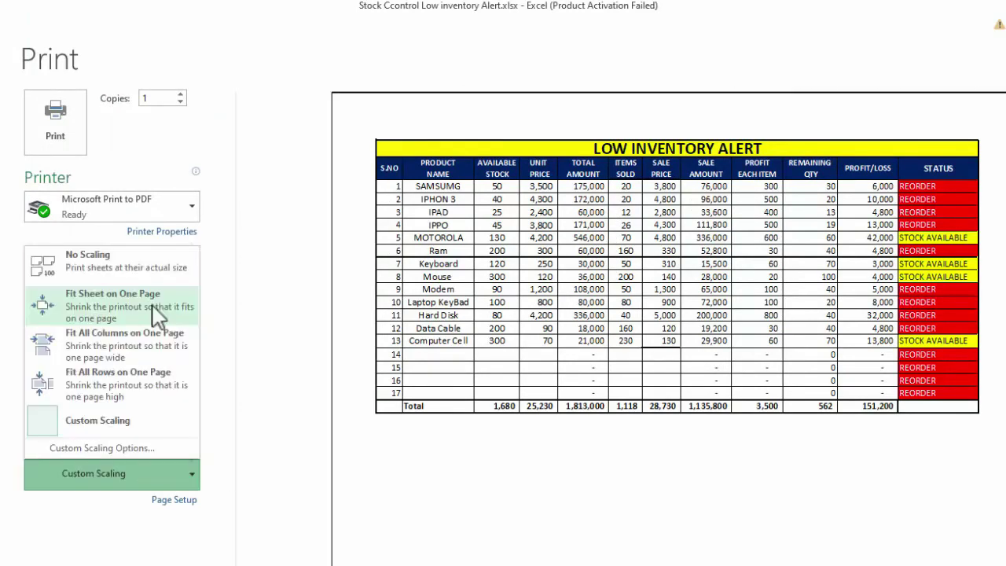
click(157, 315)
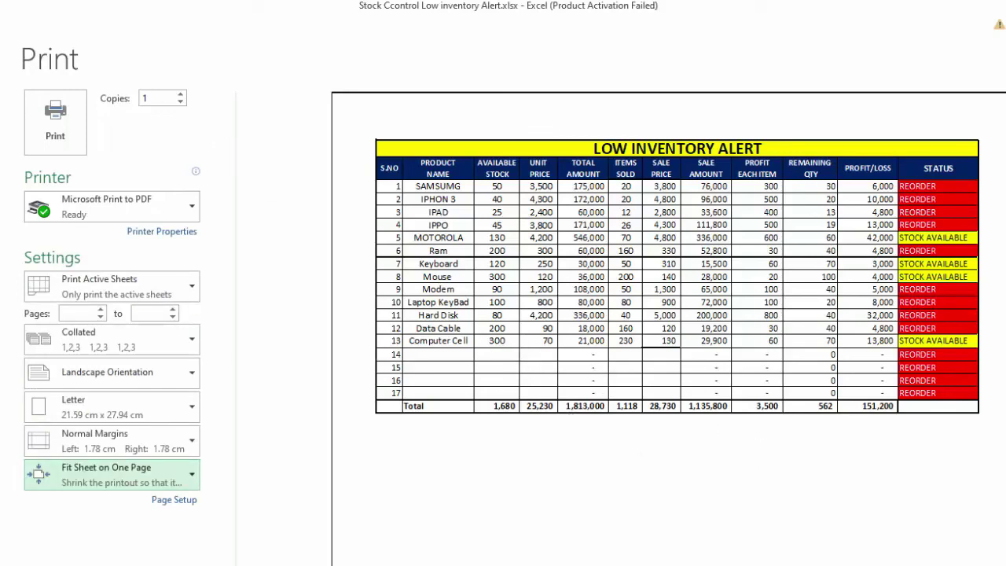
click(27, 110)
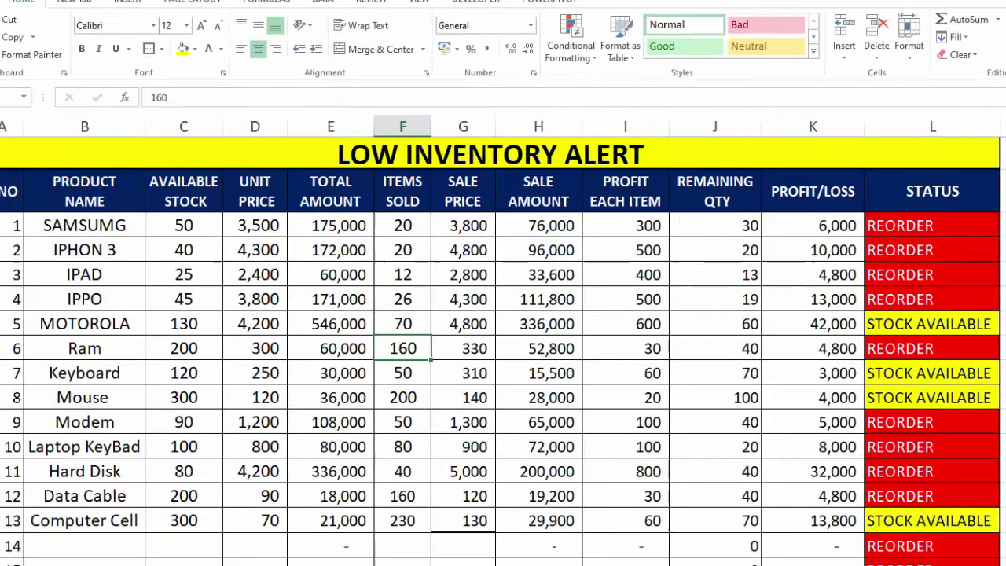